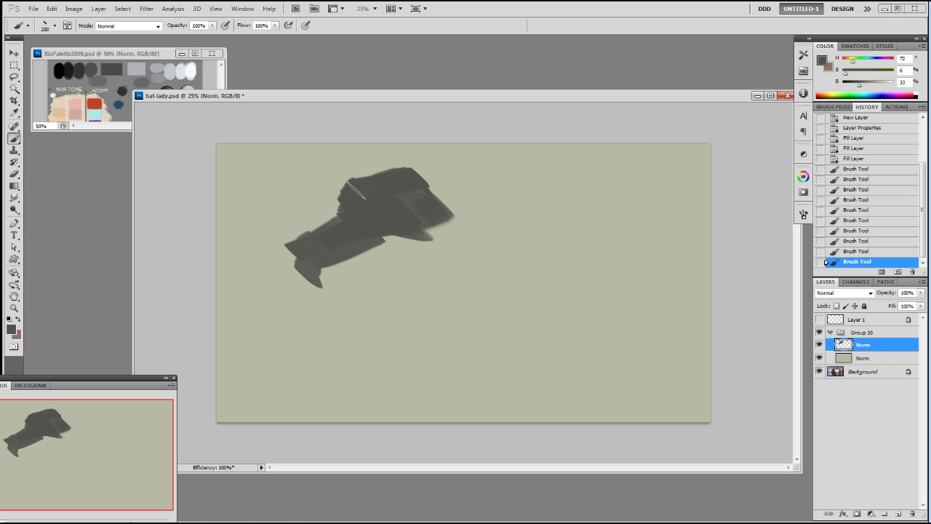
Extend the dark grey hat toward the right and block in its lighter underside with broad strokes.
{"action": "mouse_move", "coordinate": [387, 223]}
{"action": "left_mouse_down"}
{"action": "mouse_move", "coordinate": [412, 233]}
{"action": "mouse_move", "coordinate": [442, 216]}
{"action": "mouse_move", "coordinate": [436, 205]}
{"action": "left_mouse_up"}
{"action": "left_click_drag", "start_coordinate": [462, 235], "coordinate": [432, 244]}
{"action": "key", "text": "]"}
{"action": "key", "text": "]"}
{"action": "mouse_move", "coordinate": [340, 279]}
{"action": "left_mouse_down"}
{"action": "mouse_move", "coordinate": [402, 268]}
{"action": "mouse_move", "coordinate": [452, 256]}
{"action": "left_mouse_up"}
{"action": "left_click_drag", "start_coordinate": [399, 279], "coordinate": [464, 260]}
Paint the hat's wide brim in dark grey, sweeping far out to the right and drooping on the left.
{"action": "key", "text": "]"}
{"action": "key", "text": "["}
{"action": "key", "text": "["}
{"action": "key", "text": "["}
{"action": "key", "text": "r"}
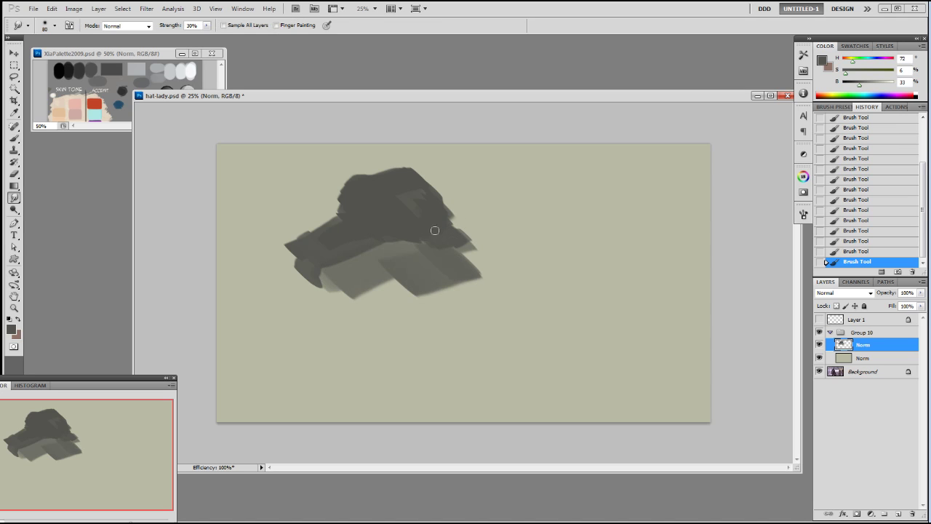
{"action": "key", "text": "b"}
{"action": "mouse_move", "coordinate": [432, 230]}
{"action": "left_mouse_down"}
{"action": "mouse_move", "coordinate": [518, 252]}
{"action": "mouse_move", "coordinate": [525, 271]}
{"action": "mouse_move", "coordinate": [480, 268]}
{"action": "mouse_move", "coordinate": [501, 289]}
{"action": "mouse_move", "coordinate": [476, 327]}
{"action": "mouse_move", "coordinate": [440, 302]}
{"action": "mouse_move", "coordinate": [497, 296]}
{"action": "mouse_move", "coordinate": [507, 249]}
{"action": "mouse_move", "coordinate": [542, 259]}
{"action": "mouse_move", "coordinate": [540, 290]}
{"action": "left_mouse_up"}
{"action": "mouse_move", "coordinate": [313, 248]}
{"action": "left_mouse_down"}
{"action": "mouse_move", "coordinate": [269, 278]}
{"action": "mouse_move", "coordinate": [294, 300]}
{"action": "mouse_move", "coordinate": [304, 296]}
{"action": "mouse_move", "coordinate": [296, 303]}
{"action": "left_mouse_up"}
{"action": "left_click_drag", "start_coordinate": [342, 267], "coordinate": [325, 287]}
{"action": "mouse_move", "coordinate": [529, 297]}
{"action": "left_mouse_down"}
{"action": "mouse_move", "coordinate": [502, 311]}
{"action": "mouse_move", "coordinate": [478, 311]}
{"action": "mouse_move", "coordinate": [455, 327]}
{"action": "mouse_move", "coordinate": [489, 323]}
{"action": "mouse_move", "coordinate": [463, 292]}
{"action": "mouse_move", "coordinate": [440, 309]}
{"action": "mouse_move", "coordinate": [413, 305]}
{"action": "mouse_move", "coordinate": [439, 306]}
{"action": "left_mouse_up"}
Scale the painted hat down slightly and shift it upward on the canvas.
{"action": "key", "text": "ctrl+t"}
{"action": "left_click_drag", "start_coordinate": [553, 340], "coordinate": [533, 329]}
{"action": "key", "text": "Return"}
{"action": "key", "text": "v"}
{"action": "left_click_drag", "start_coordinate": [454, 275], "coordinate": [451, 260]}
Add a new layer above the hat and block in the face and neck with the grey sampled from its underside.
{"action": "key", "text": "ctrl+alt+shift+n"}
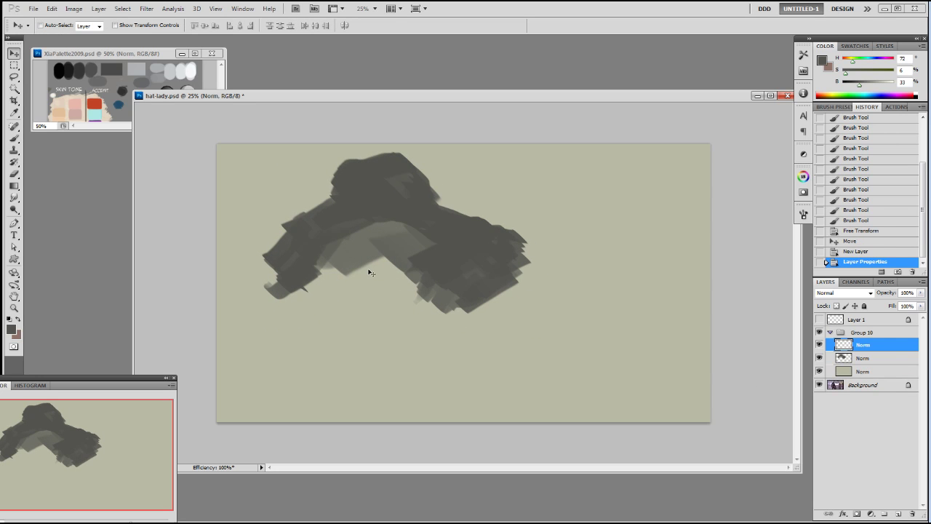
{"action": "key", "text": "b"}
{"action": "left_click", "coordinate": [382, 252], "text": "alt"}
{"action": "mouse_move", "coordinate": [380, 254]}
{"action": "left_mouse_down"}
{"action": "mouse_move", "coordinate": [358, 269]}
{"action": "mouse_move", "coordinate": [371, 285]}
{"action": "mouse_move", "coordinate": [407, 265]}
{"action": "mouse_move", "coordinate": [416, 279]}
{"action": "mouse_move", "coordinate": [387, 237]}
{"action": "mouse_move", "coordinate": [420, 248]}
{"action": "mouse_move", "coordinate": [406, 267]}
{"action": "mouse_move", "coordinate": [358, 280]}
{"action": "mouse_move", "coordinate": [403, 283]}
{"action": "mouse_move", "coordinate": [346, 276]}
{"action": "left_mouse_up"}
{"action": "left_click_drag", "start_coordinate": [347, 277], "coordinate": [379, 312]}
{"action": "mouse_move", "coordinate": [418, 238]}
{"action": "left_mouse_down"}
{"action": "mouse_move", "coordinate": [411, 291]}
{"action": "mouse_move", "coordinate": [371, 307]}
{"action": "mouse_move", "coordinate": [387, 313]}
{"action": "mouse_move", "coordinate": [415, 280]}
{"action": "left_mouse_up"}
{"action": "mouse_move", "coordinate": [354, 290]}
{"action": "left_mouse_down"}
{"action": "mouse_move", "coordinate": [343, 294]}
{"action": "mouse_move", "coordinate": [363, 320]}
{"action": "mouse_move", "coordinate": [362, 335]}
{"action": "left_mouse_up"}
Block in the shoulder and torso below the head with a larger brush in the same mid grey.
{"action": "mouse_move", "coordinate": [280, 385]}
{"action": "left_mouse_down"}
{"action": "mouse_move", "coordinate": [330, 350]}
{"action": "mouse_move", "coordinate": [347, 373]}
{"action": "mouse_move", "coordinate": [319, 377]}
{"action": "mouse_move", "coordinate": [331, 375]}
{"action": "mouse_move", "coordinate": [306, 392]}
{"action": "mouse_move", "coordinate": [340, 385]}
{"action": "mouse_move", "coordinate": [356, 419]}
{"action": "left_mouse_up"}
{"action": "key", "text": "bracketright"}
{"action": "key", "text": "bracketright"}
{"action": "key", "text": "bracketright"}
{"action": "mouse_move", "coordinate": [312, 347]}
{"action": "left_mouse_down"}
{"action": "mouse_move", "coordinate": [324, 337]}
{"action": "mouse_move", "coordinate": [345, 344]}
{"action": "mouse_move", "coordinate": [306, 442]}
{"action": "mouse_move", "coordinate": [292, 394]}
{"action": "left_mouse_up"}
{"action": "left_click_drag", "start_coordinate": [345, 369], "coordinate": [386, 412]}
{"action": "left_click_drag", "start_coordinate": [353, 351], "coordinate": [366, 379]}
{"action": "left_click_drag", "start_coordinate": [349, 325], "coordinate": [352, 342]}
Paint the raised hand and the start of the forearm under the right side of the brim.
{"action": "mouse_move", "coordinate": [484, 288]}
{"action": "left_mouse_down"}
{"action": "mouse_move", "coordinate": [516, 288]}
{"action": "mouse_move", "coordinate": [528, 302]}
{"action": "mouse_move", "coordinate": [510, 307]}
{"action": "mouse_move", "coordinate": [518, 311]}
{"action": "mouse_move", "coordinate": [524, 279]}
{"action": "mouse_move", "coordinate": [529, 298]}
{"action": "mouse_move", "coordinate": [507, 322]}
{"action": "mouse_move", "coordinate": [502, 306]}
{"action": "mouse_move", "coordinate": [504, 327]}
{"action": "left_mouse_up"}
{"action": "key", "text": "ctrl+z"}
{"action": "mouse_move", "coordinate": [478, 273]}
{"action": "left_mouse_down"}
{"action": "mouse_move", "coordinate": [500, 326]}
{"action": "mouse_move", "coordinate": [518, 331]}
{"action": "mouse_move", "coordinate": [514, 381]}
{"action": "left_mouse_up"}
{"action": "left_click_drag", "start_coordinate": [502, 328], "coordinate": [493, 379]}
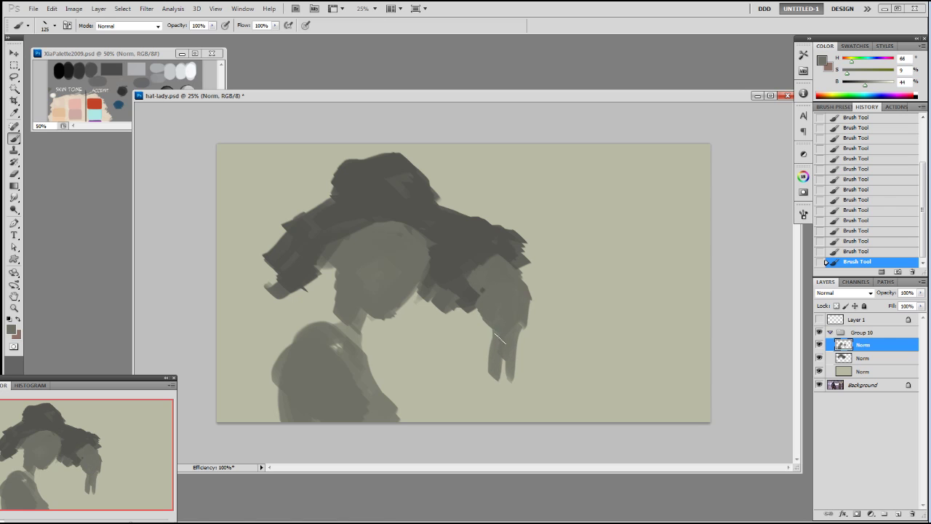
Select the raised hand and forearm with a rectangular marquee, move them slightly lower and deselect.
{"action": "key", "text": "m"}
{"action": "left_click_drag", "start_coordinate": [553, 246], "coordinate": [462, 386]}
{"action": "mouse_move", "coordinate": [510, 345]}
{"action": "left_mouse_down"}
{"action": "mouse_move", "coordinate": [514, 371]}
{"action": "mouse_move", "coordinate": [511, 393]}
{"action": "mouse_move", "coordinate": [507, 371]}
{"action": "mouse_move", "coordinate": [497, 382]}
{"action": "mouse_move", "coordinate": [499, 368]}
{"action": "mouse_move", "coordinate": [492, 424]}
{"action": "left_mouse_up"}
{"action": "key", "text": "ctrl+d"}
Paint over the base of the neck and extend the chest down to the lower edge of the canvas.
{"action": "key", "text": "b"}
{"action": "mouse_move", "coordinate": [333, 317]}
{"action": "left_mouse_down"}
{"action": "mouse_move", "coordinate": [288, 342]}
{"action": "mouse_move", "coordinate": [345, 323]}
{"action": "left_mouse_up"}
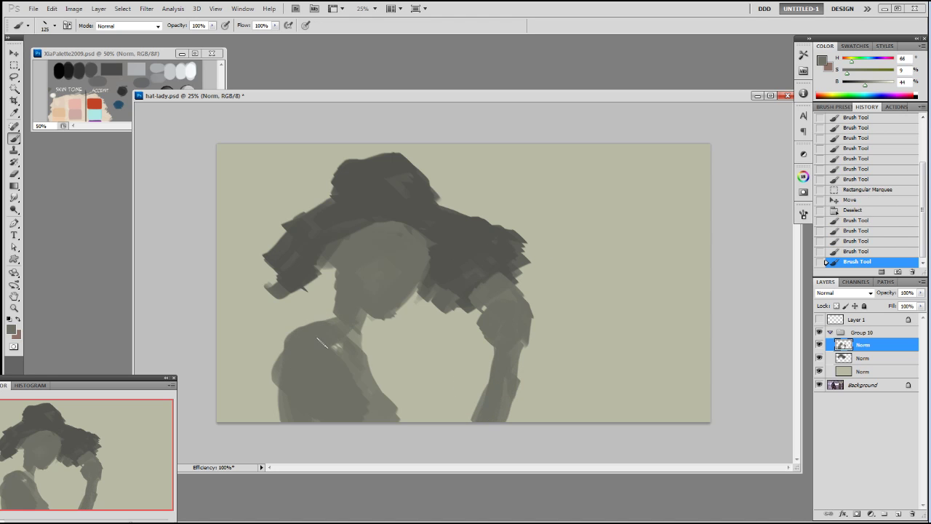
{"action": "left_click_drag", "start_coordinate": [368, 362], "coordinate": [379, 390]}
{"action": "right_click", "coordinate": [371, 376]}
{"action": "left_click_drag", "start_coordinate": [357, 336], "coordinate": [409, 419]}
Switch to another brush tip, enlarge it and fill the neck, shoulder and chest into one solid grey shape.
{"action": "left_click", "coordinate": [457, 382]}
{"action": "left_click", "coordinate": [566, 392]}
{"action": "key", "text": "bracketright"}
{"action": "key", "text": "bracketright"}
{"action": "key", "text": "bracketright"}
{"action": "key", "text": "bracketright"}
{"action": "key", "text": "bracketright"}
{"action": "key", "text": "bracketright"}
{"action": "key", "text": "bracketright"}
{"action": "key", "text": "bracketright"}
{"action": "key", "text": "bracketright"}
{"action": "key", "text": "bracketright"}
{"action": "left_click_drag", "start_coordinate": [374, 361], "coordinate": [363, 333]}
{"action": "mouse_move", "coordinate": [381, 323]}
{"action": "left_mouse_down"}
{"action": "mouse_move", "coordinate": [346, 309]}
{"action": "mouse_move", "coordinate": [332, 319]}
{"action": "mouse_move", "coordinate": [388, 396]}
{"action": "left_mouse_up"}
{"action": "mouse_move", "coordinate": [338, 345]}
{"action": "left_mouse_down"}
{"action": "mouse_move", "coordinate": [381, 409]}
{"action": "mouse_move", "coordinate": [387, 403]}
{"action": "left_mouse_up"}
Pick a different brush tip, size it to 100 and smooth the raised forearm with it.
{"action": "right_click", "coordinate": [492, 396]}
{"action": "double_click", "coordinate": [556, 394]}
{"action": "key", "text": "bracketright"}
{"action": "key", "text": "bracketright"}
{"action": "key", "text": "bracketright"}
{"action": "key", "text": "bracketright"}
{"action": "left_click_drag", "start_coordinate": [519, 345], "coordinate": [501, 406]}
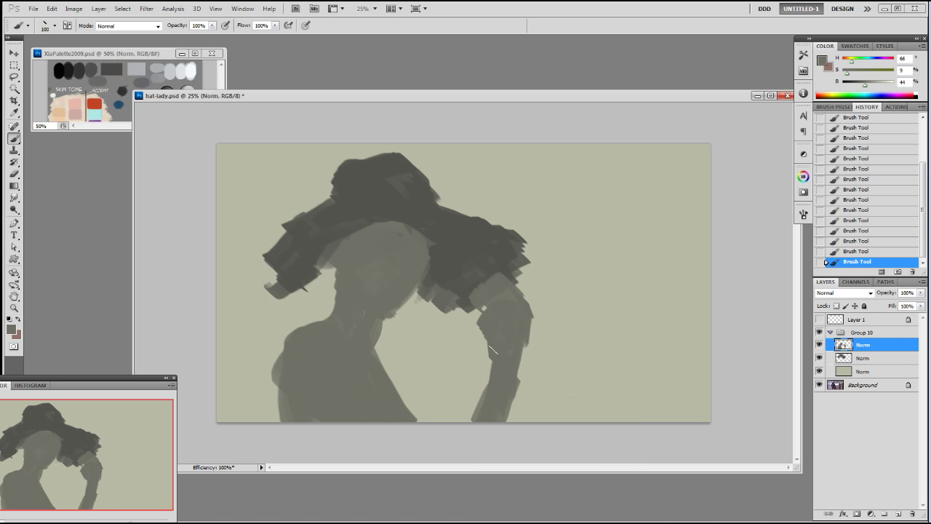
Trim the outer contour of the raised hand and forearm with the Eraser, using a different tip.
{"action": "key", "text": "e"}
{"action": "right_click", "coordinate": [541, 320]}
{"action": "double_click", "coordinate": [615, 383]}
{"action": "left_click_drag", "start_coordinate": [524, 294], "coordinate": [528, 354]}
{"action": "left_click_drag", "start_coordinate": [527, 321], "coordinate": [524, 349]}
{"action": "left_click_drag", "start_coordinate": [522, 352], "coordinate": [518, 393]}
Repaint the forearm and widen it toward the lower edge of the canvas.
{"action": "key", "text": "b"}
{"action": "mouse_move", "coordinate": [515, 356]}
{"action": "left_mouse_down"}
{"action": "mouse_move", "coordinate": [510, 385]}
{"action": "mouse_move", "coordinate": [513, 375]}
{"action": "left_mouse_up"}
{"action": "left_click_drag", "start_coordinate": [489, 378], "coordinate": [469, 420]}
{"action": "left_click_drag", "start_coordinate": [510, 387], "coordinate": [507, 397]}
On the hat layer, sample the dark grey and paint the brim's lower right part behind the neck.
{"action": "left_click", "coordinate": [870, 360]}
{"action": "left_click", "coordinate": [438, 294], "text": "alt"}
{"action": "key", "text": "bracketright"}
{"action": "key", "text": "bracketright"}
{"action": "key", "text": "bracketright"}
{"action": "mouse_move", "coordinate": [425, 326]}
{"action": "left_mouse_down"}
{"action": "mouse_move", "coordinate": [422, 315]}
{"action": "mouse_move", "coordinate": [461, 320]}
{"action": "mouse_move", "coordinate": [431, 325]}
{"action": "left_mouse_up"}
Erase the protruding left edge of the hat's brim with an enlarged Eraser.
{"action": "key", "text": "e"}
{"action": "left_click_drag", "start_coordinate": [285, 225], "coordinate": [263, 263]}
{"action": "key", "text": "ctrl+z"}
{"action": "key", "text": "bracketright"}
{"action": "key", "text": "bracketright"}
{"action": "key", "text": "bracketright"}
{"action": "key", "text": "bracketright"}
{"action": "key", "text": "bracketright"}
{"action": "key", "text": "bracketright"}
{"action": "mouse_move", "coordinate": [284, 220]}
{"action": "left_mouse_down"}
{"action": "mouse_move", "coordinate": [266, 256]}
{"action": "mouse_move", "coordinate": [267, 291]}
{"action": "mouse_move", "coordinate": [302, 302]}
{"action": "mouse_move", "coordinate": [326, 275]}
{"action": "mouse_move", "coordinate": [323, 305]}
{"action": "mouse_move", "coordinate": [393, 325]}
{"action": "left_mouse_up"}
Reshape the hat's brim around the raised hand with a 300-size brush in dark grey.
{"action": "key", "text": "b"}
{"action": "key", "text": "bracketright"}
{"action": "key", "text": "bracketright"}
{"action": "left_click_drag", "start_coordinate": [491, 299], "coordinate": [482, 291]}
Load the hat's shape as a selection and fill it on a new Overlay layer with reddish brown sampled from XiaPalette2009.psd.
{"action": "left_click", "coordinate": [848, 345]}
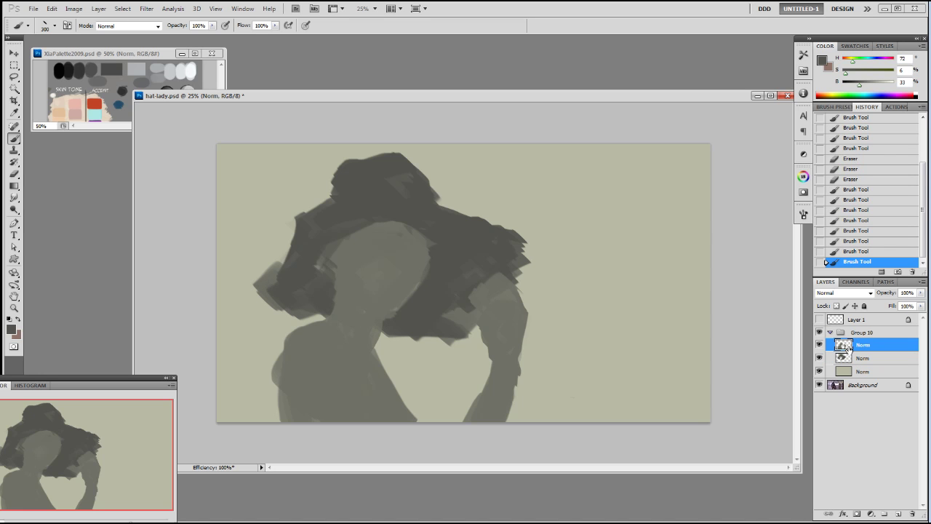
{"action": "left_click", "coordinate": [843, 358], "text": "ctrl"}
{"action": "left_click", "coordinate": [102, 87]}
{"action": "left_click_drag", "start_coordinate": [221, 73], "coordinate": [221, 87]}
{"action": "left_click", "coordinate": [71, 109], "text": "alt"}
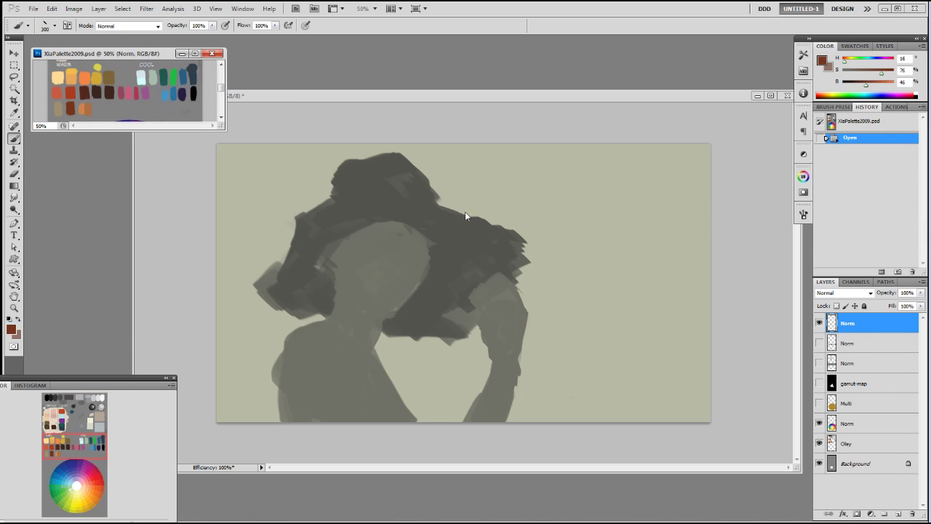
{"action": "key", "text": "F3"}
{"action": "left_click", "coordinate": [743, 190]}
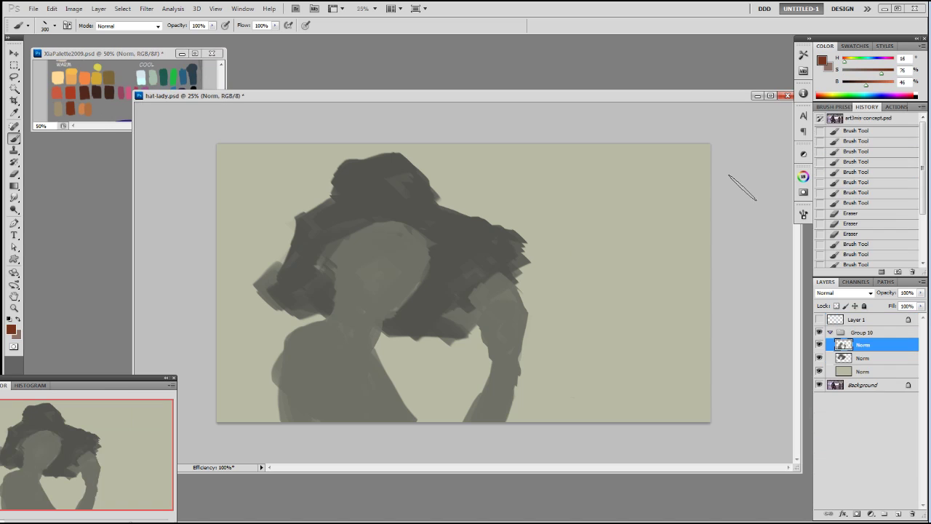
{"action": "key", "text": "alt+BackSpace"}
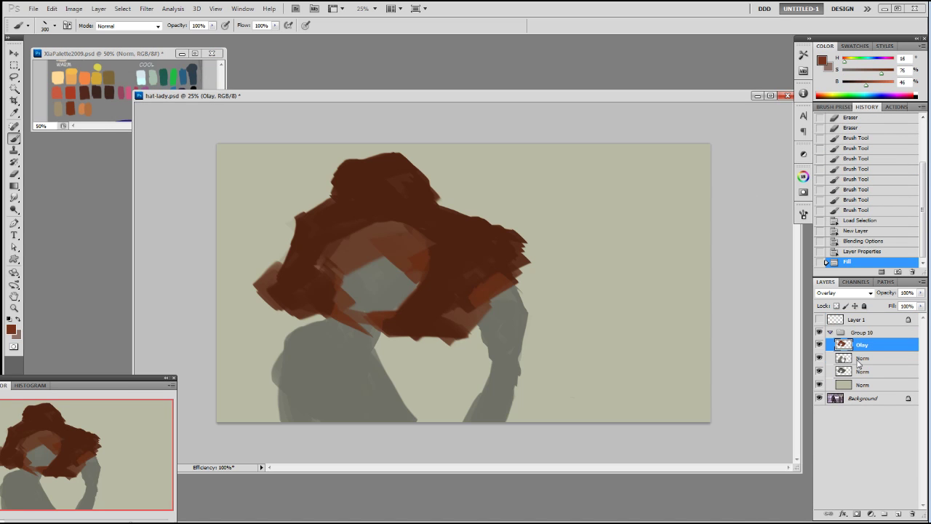
Move the hat's Overlay colour layer beneath the figure layer and reduce its opacity slightly.
{"action": "left_click_drag", "start_coordinate": [850, 351], "coordinate": [856, 375]}
{"action": "left_click", "coordinate": [920, 293]}
{"action": "left_click_drag", "start_coordinate": [919, 306], "coordinate": [922, 306]}
Fill the figure's silhouette with a skin tone sampled from the palette on a new Overlay layer at 89% opacity, and deselect.
{"action": "left_click", "coordinate": [863, 345]}
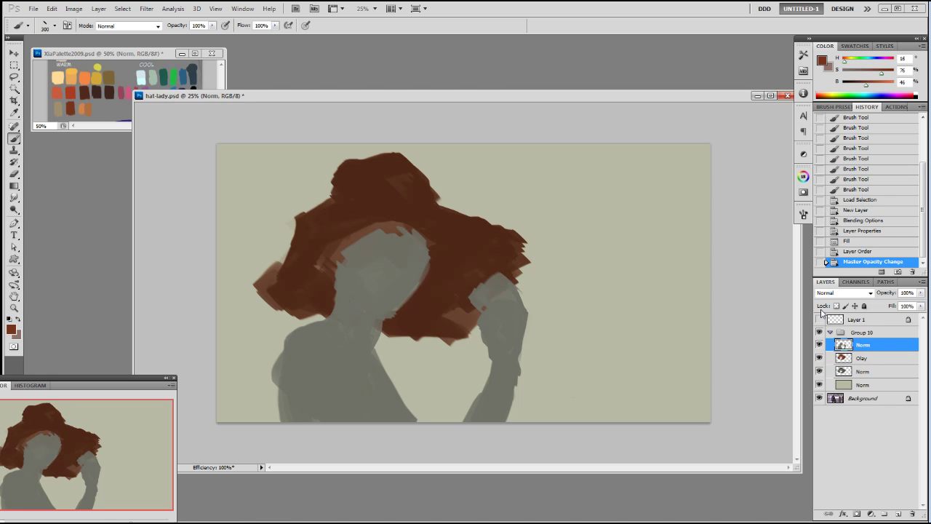
{"action": "left_click", "coordinate": [119, 99]}
{"action": "scroll", "coordinate": [87, 95], "scroll_direction": "up", "scroll_amount": 5}
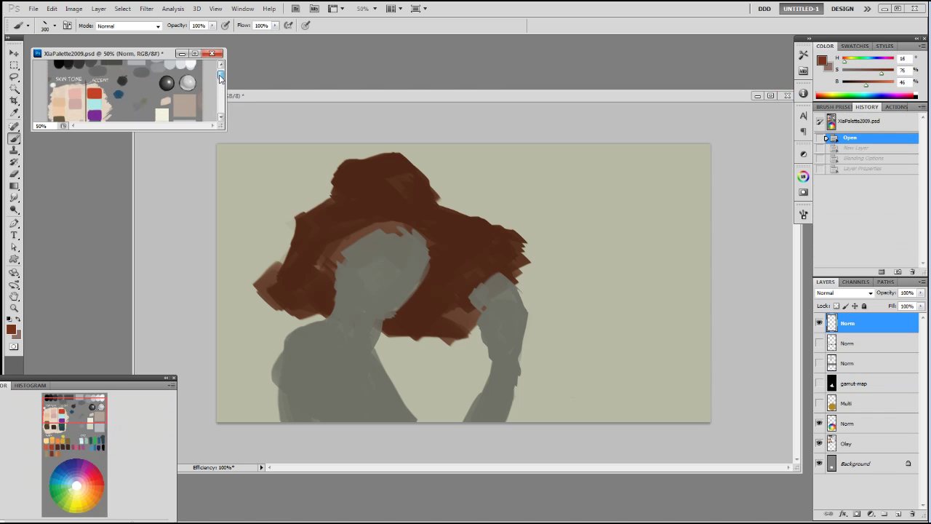
{"action": "left_click", "coordinate": [64, 93], "text": "alt"}
{"action": "left_click", "coordinate": [478, 118]}
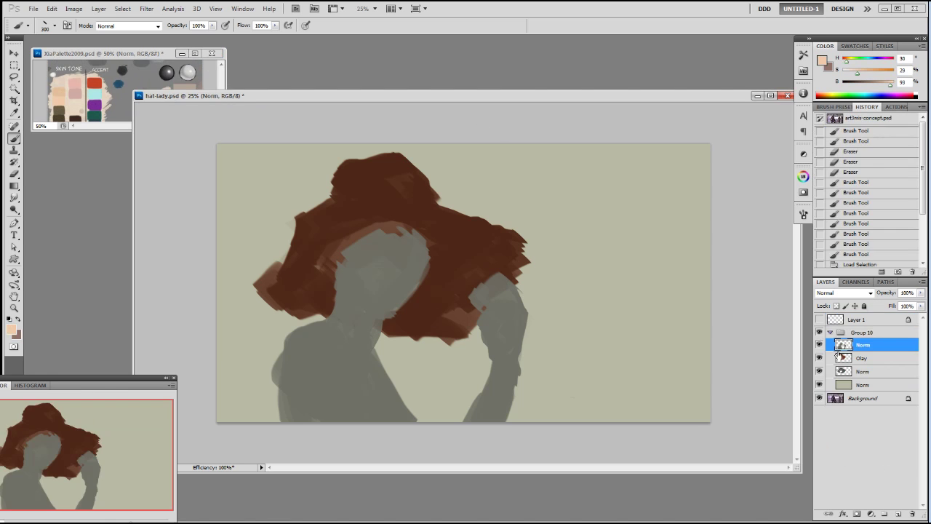
{"action": "left_click", "coordinate": [844, 346], "text": "ctrl"}
{"action": "key", "text": "alt+BackSpace"}
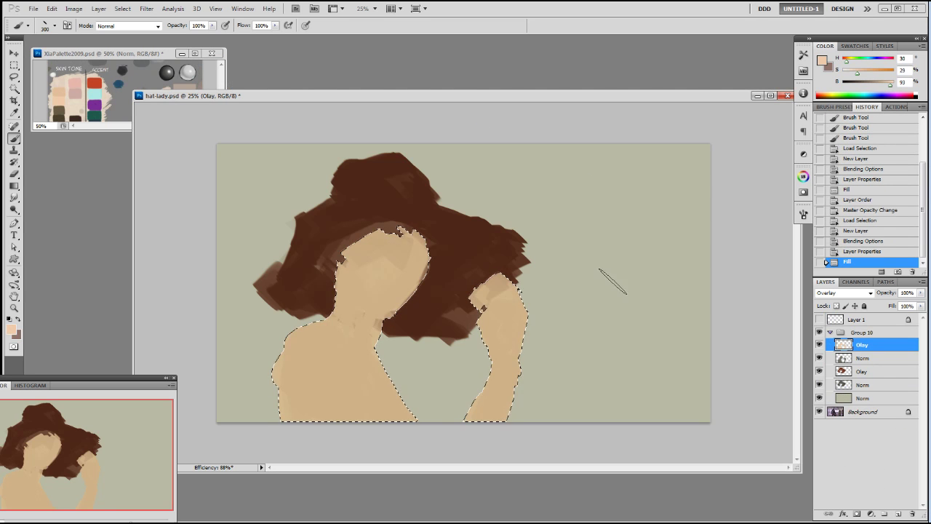
{"action": "left_click_drag", "start_coordinate": [921, 293], "coordinate": [916, 306]}
{"action": "key", "text": "ctrl+d"}
Darken the background fill layer with Levels, raising the black input level to about 34.
{"action": "left_click", "coordinate": [863, 399]}
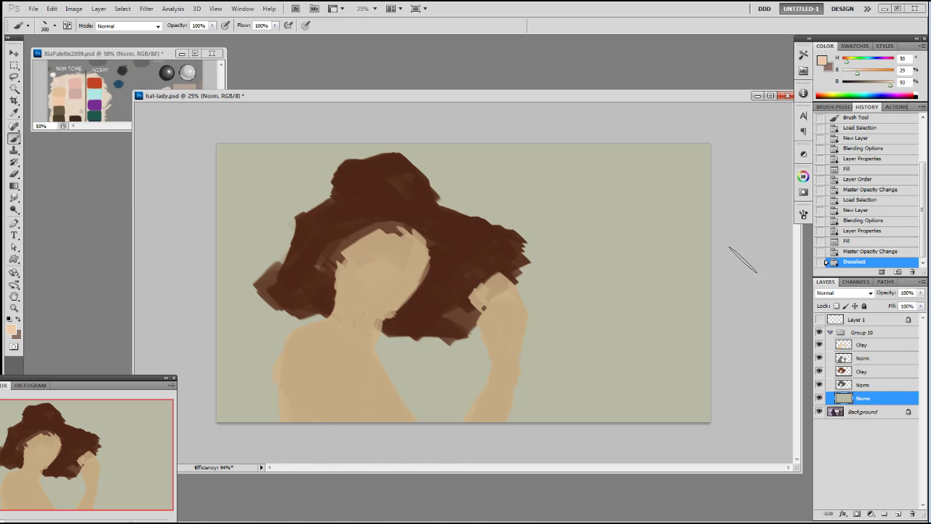
{"action": "left_click", "coordinate": [73, 8]}
{"action": "left_click", "coordinate": [211, 45]}
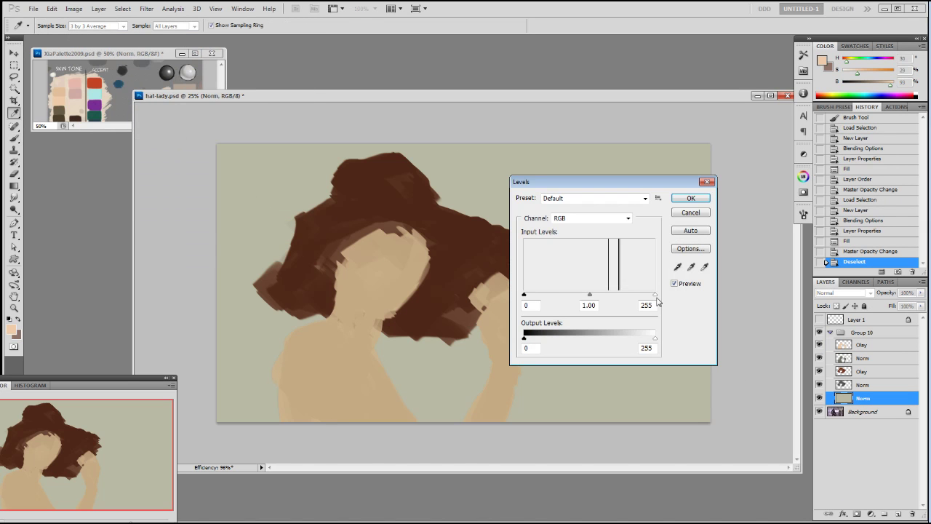
{"action": "left_click_drag", "start_coordinate": [524, 295], "coordinate": [544, 299]}
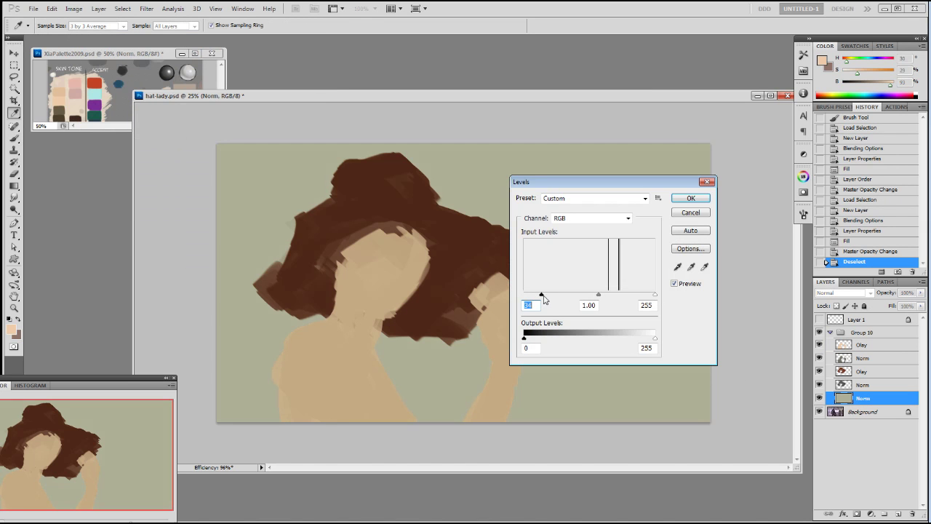
{"action": "left_click", "coordinate": [602, 295]}
{"action": "left_click", "coordinate": [692, 198]}
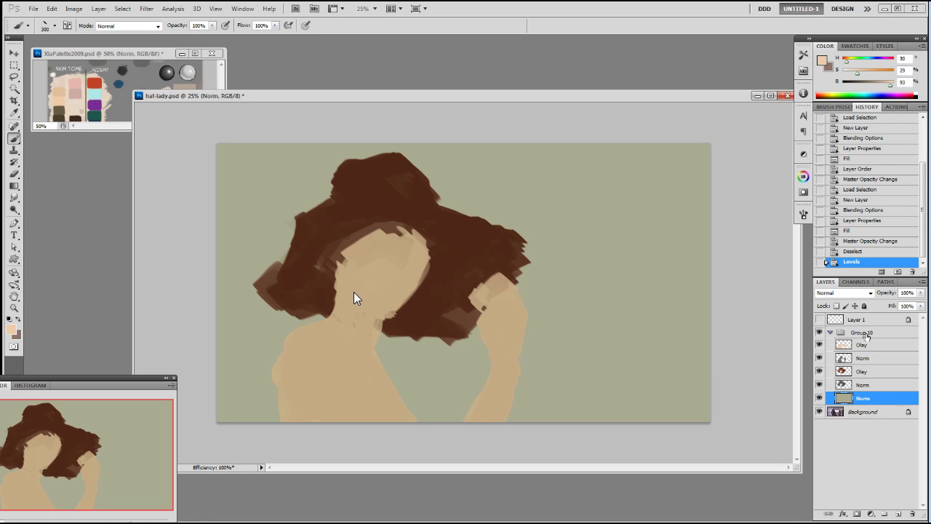
Add a Normal layer on top and paint the brown shadow under the brim over the forehead and side of the face.
{"action": "left_click", "coordinate": [863, 346]}
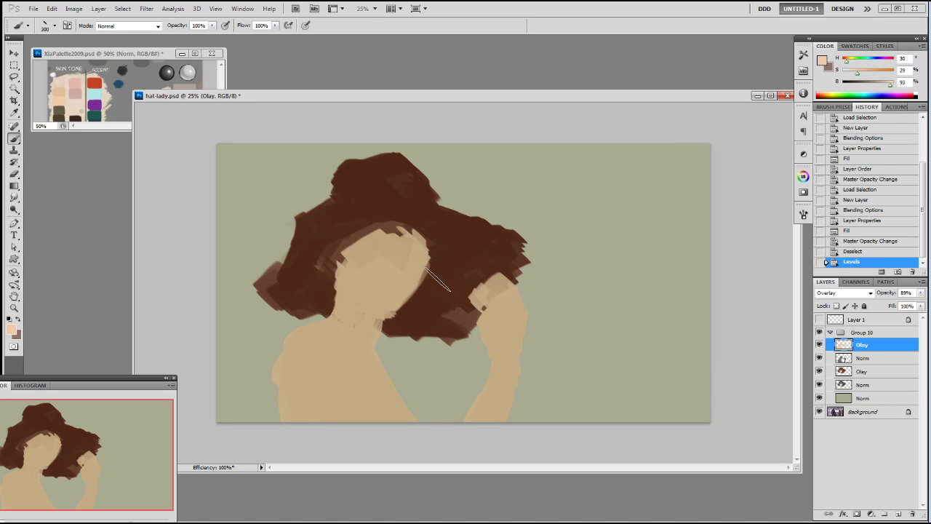
{"action": "key", "text": "F2"}
{"action": "left_click", "coordinate": [357, 236], "text": "alt"}
{"action": "key", "text": "bracketleft"}
{"action": "key", "text": "bracketleft"}
{"action": "mouse_move", "coordinate": [389, 240]}
{"action": "left_mouse_down"}
{"action": "mouse_move", "coordinate": [344, 275]}
{"action": "mouse_move", "coordinate": [345, 295]}
{"action": "left_mouse_up"}
Sample a red from the palette's warm swatches and brush it onto the hat's brim near the crown.
{"action": "left_click", "coordinate": [149, 80]}
{"action": "left_click_drag", "start_coordinate": [142, 113], "coordinate": [140, 62]}
{"action": "left_click", "coordinate": [72, 113], "text": "alt"}
{"action": "left_click", "coordinate": [379, 216]}
{"action": "mouse_move", "coordinate": [343, 203]}
{"action": "left_mouse_down"}
{"action": "mouse_move", "coordinate": [372, 206]}
{"action": "mouse_move", "coordinate": [318, 208]}
{"action": "mouse_move", "coordinate": [357, 214]}
{"action": "left_mouse_up"}
{"action": "left_click", "coordinate": [349, 204], "text": "alt"}
Switch to another brush tip, enlarge it to 90 and paint red highlights across the upper brim and the crown.
{"action": "right_click", "coordinate": [337, 209]}
{"action": "double_click", "coordinate": [429, 320]}
{"action": "key", "text": "bracketright"}
{"action": "key", "text": "bracketright"}
{"action": "key", "text": "bracketright"}
{"action": "key", "text": "bracketright"}
{"action": "key", "text": "bracketright"}
{"action": "key", "text": "bracketright"}
{"action": "key", "text": "bracketright"}
{"action": "left_click_drag", "start_coordinate": [341, 214], "coordinate": [376, 212]}
{"action": "left_click_drag", "start_coordinate": [361, 215], "coordinate": [382, 211]}
{"action": "left_click_drag", "start_coordinate": [371, 213], "coordinate": [388, 206]}
{"action": "mouse_move", "coordinate": [355, 175]}
{"action": "left_mouse_down"}
{"action": "mouse_move", "coordinate": [350, 165]}
{"action": "mouse_move", "coordinate": [372, 176]}
{"action": "mouse_move", "coordinate": [367, 182]}
{"action": "mouse_move", "coordinate": [390, 165]}
{"action": "left_mouse_up"}
{"action": "mouse_move", "coordinate": [392, 166]}
{"action": "left_mouse_down"}
{"action": "mouse_move", "coordinate": [381, 177]}
{"action": "mouse_move", "coordinate": [393, 171]}
{"action": "left_mouse_up"}
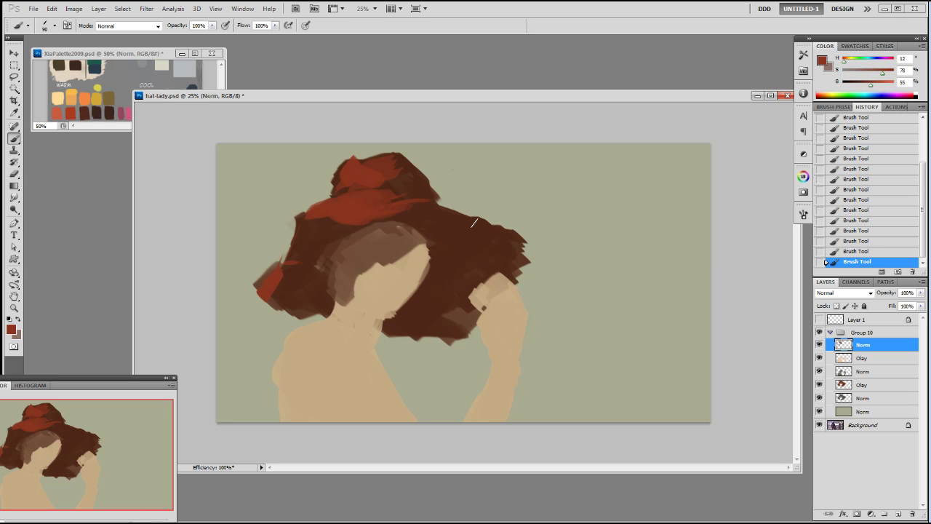
Paint red highlights along the right side of the brim and sample the brown at its outer edge.
{"action": "left_click_drag", "start_coordinate": [478, 228], "coordinate": [495, 234]}
{"action": "left_click_drag", "start_coordinate": [454, 208], "coordinate": [523, 276]}
{"action": "left_click", "coordinate": [422, 211], "text": "alt"}
{"action": "left_click", "coordinate": [495, 240], "text": "alt"}
{"action": "left_click", "coordinate": [526, 258], "text": "alt"}
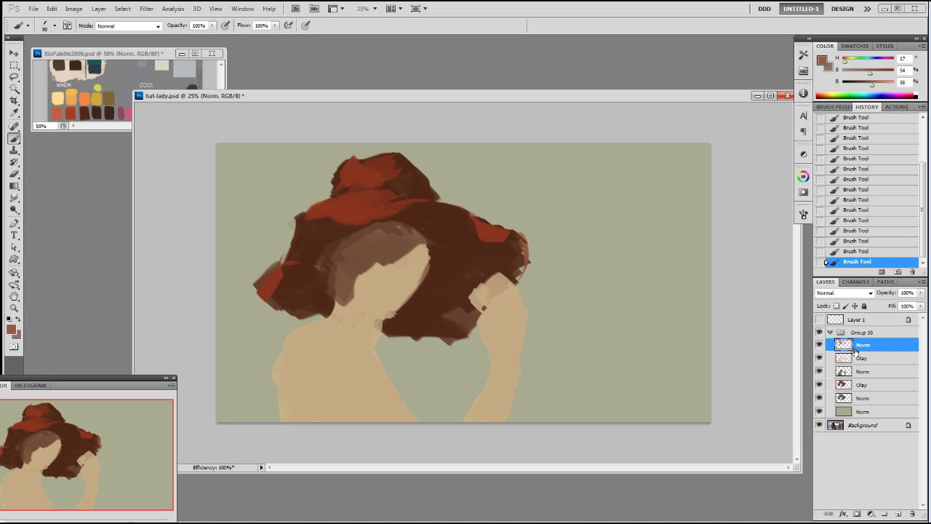
Add an empty Normal layer on top of the group and reselect the painted layer beneath it.
{"action": "key", "text": "ctrl+shift+alt+n"}
{"action": "key", "text": "alt+bracketleft"}
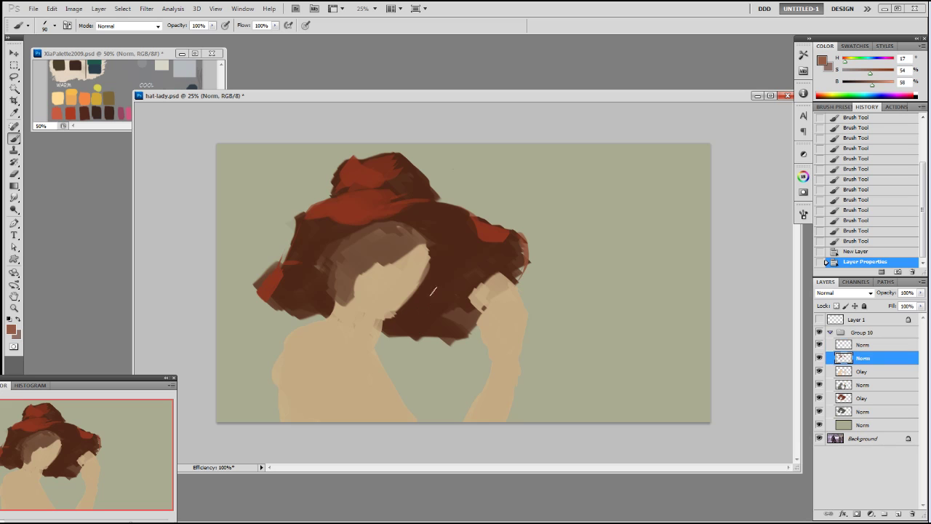
Sample the brown of the face's shadow, switch to another brush tip, enlarge it and paint over the shaded side of the face.
{"action": "left_click", "coordinate": [374, 248], "text": "alt"}
{"action": "right_click", "coordinate": [367, 252]}
{"action": "left_click", "coordinate": [434, 322]}
{"action": "left_click", "coordinate": [534, 200]}
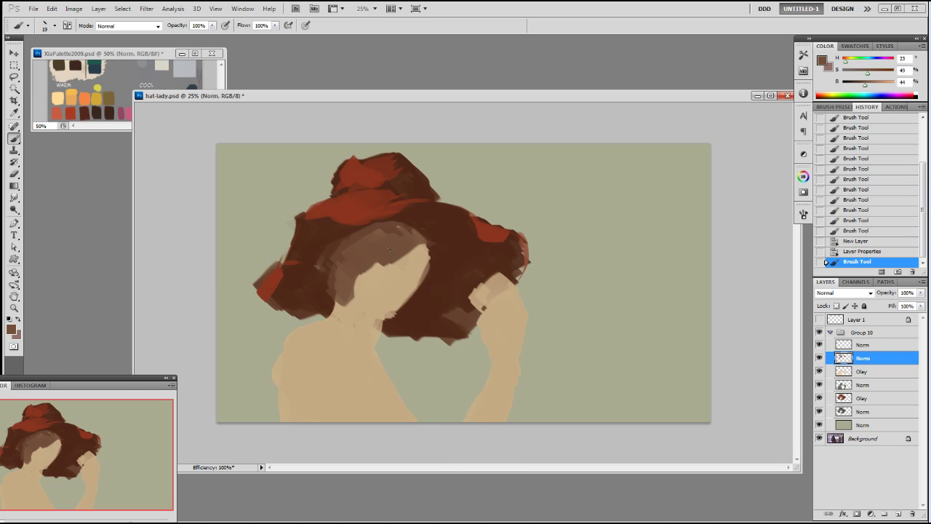
{"action": "left_click_drag", "start_coordinate": [379, 260], "coordinate": [359, 280]}
{"action": "key", "text": "bracketright"}
{"action": "key", "text": "bracketright"}
{"action": "mouse_move", "coordinate": [375, 268]}
{"action": "left_mouse_down"}
{"action": "mouse_move", "coordinate": [339, 291]}
{"action": "mouse_move", "coordinate": [348, 295]}
{"action": "mouse_move", "coordinate": [365, 278]}
{"action": "mouse_move", "coordinate": [370, 251]}
{"action": "left_mouse_up"}
Sample shadow and skin tones from the face and blend the edge between its shaded and lit areas.
{"action": "left_click", "coordinate": [378, 275], "text": "alt"}
{"action": "left_click", "coordinate": [363, 276], "text": "alt"}
{"action": "left_click", "coordinate": [387, 272], "text": "alt"}
{"action": "left_click", "coordinate": [373, 230], "text": "alt"}
{"action": "left_click_drag", "start_coordinate": [376, 245], "coordinate": [402, 241]}
{"action": "left_click", "coordinate": [408, 258], "text": "alt"}
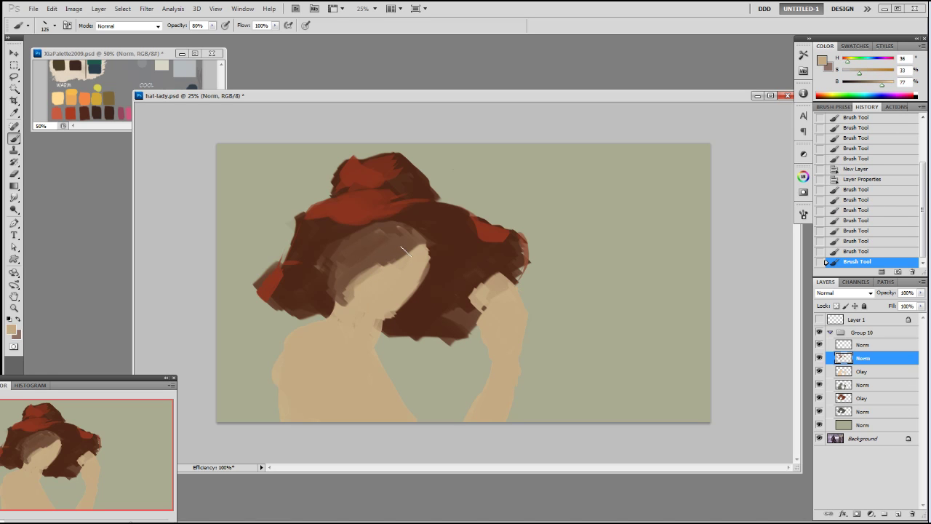
{"action": "left_click_drag", "start_coordinate": [407, 251], "coordinate": [394, 266]}
Sample the brown beneath the brim, darken it and paint shadow above the face, undoing the stray stroke and shrinking the brush to 60.
{"action": "left_click", "coordinate": [335, 238], "text": "alt"}
{"action": "left_click_drag", "start_coordinate": [345, 241], "coordinate": [362, 235]}
{"action": "left_click_drag", "start_coordinate": [861, 86], "coordinate": [857, 88]}
{"action": "mouse_move", "coordinate": [321, 262]}
{"action": "left_mouse_down"}
{"action": "mouse_move", "coordinate": [349, 240]}
{"action": "mouse_move", "coordinate": [302, 253]}
{"action": "mouse_move", "coordinate": [313, 245]}
{"action": "left_mouse_up"}
{"action": "key", "text": "ctrl+z"}
{"action": "key", "text": "bracketleft"}
{"action": "key", "text": "bracketleft"}
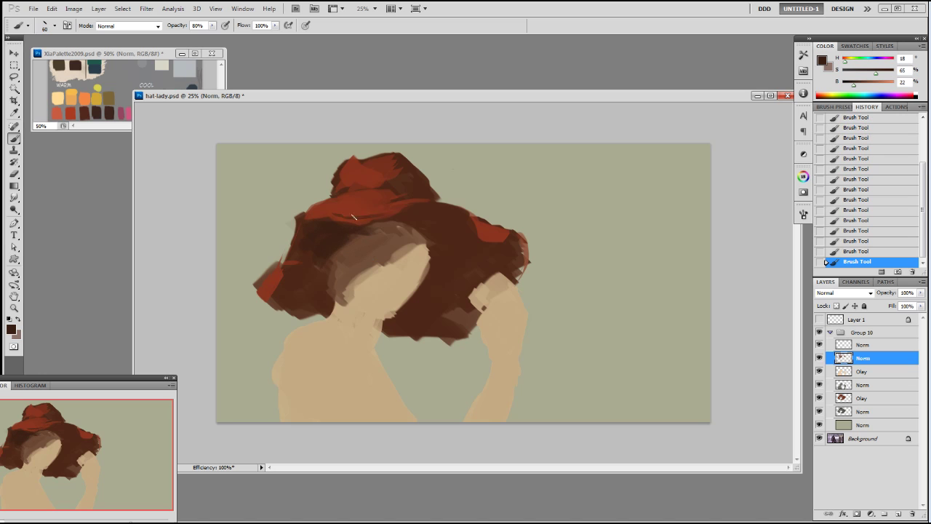
Sample the hat's reds and dark browns and refine the edge where the red brim meets its shaded underside.
{"action": "left_click", "coordinate": [360, 220], "text": "alt"}
{"action": "left_click", "coordinate": [372, 216], "text": "alt"}
{"action": "left_click", "coordinate": [336, 208], "text": "alt"}
{"action": "left_click_drag", "start_coordinate": [349, 216], "coordinate": [393, 214]}
{"action": "left_click", "coordinate": [398, 216], "text": "alt"}
{"action": "left_click", "coordinate": [339, 223], "text": "alt"}
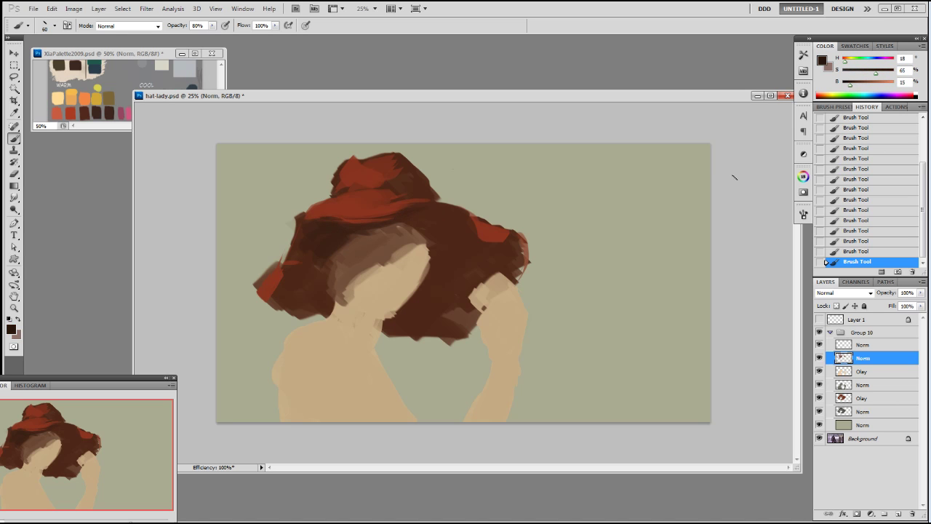
Paint very dark brown shadows on the brim's underside left of the face, varying the brush size between 125 and 250.
{"action": "key", "text": "bracketright"}
{"action": "key", "text": "bracketright"}
{"action": "key", "text": "bracketright"}
{"action": "key", "text": "bracketright"}
{"action": "key", "text": "bracketright"}
{"action": "key", "text": "bracketright"}
{"action": "key", "text": "bracketright"}
{"action": "key", "text": "bracketright"}
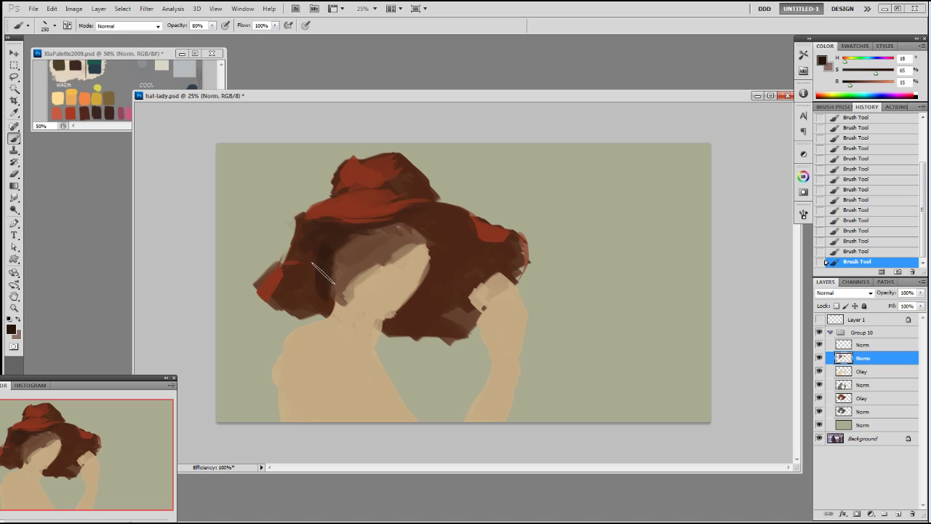
{"action": "key", "text": "bracketleft"}
{"action": "key", "text": "bracketleft"}
{"action": "key", "text": "bracketleft"}
{"action": "key", "text": "bracketleft"}
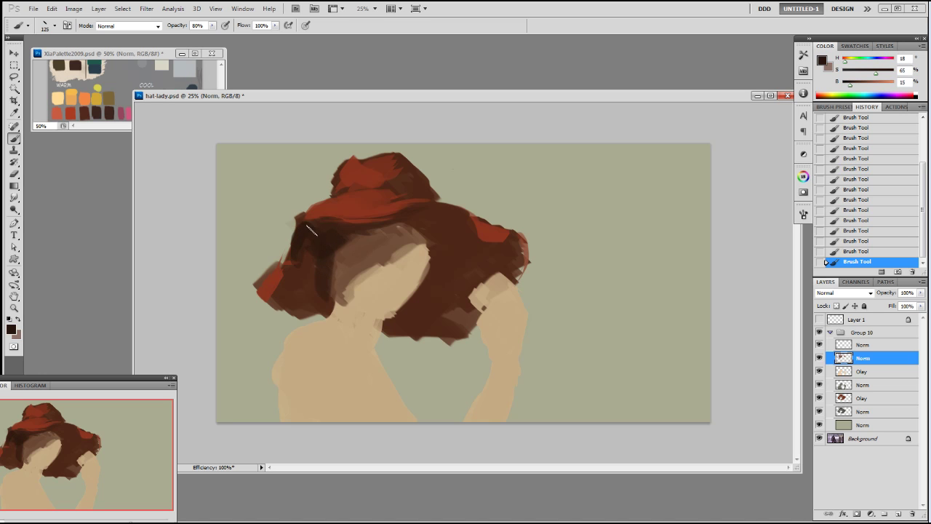
Enlarge the brush and paint dark brown shadows down the brim's underside right of the face, sampling the existing browns.
{"action": "key", "text": "bracketright"}
{"action": "key", "text": "bracketright"}
{"action": "key", "text": "bracketright"}
{"action": "key", "text": "bracketright"}
{"action": "key", "text": "bracketright"}
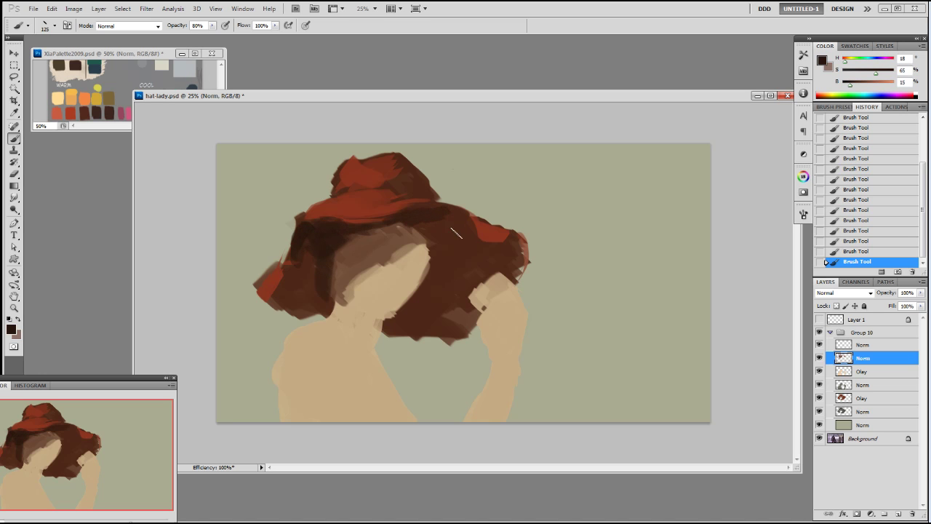
{"action": "mouse_move", "coordinate": [444, 223]}
{"action": "left_mouse_down"}
{"action": "mouse_move", "coordinate": [438, 286]}
{"action": "mouse_move", "coordinate": [467, 254]}
{"action": "mouse_move", "coordinate": [466, 279]}
{"action": "mouse_move", "coordinate": [438, 279]}
{"action": "mouse_move", "coordinate": [419, 304]}
{"action": "left_mouse_up"}
{"action": "left_click", "coordinate": [448, 247], "text": "alt"}
{"action": "left_click_drag", "start_coordinate": [439, 250], "coordinate": [441, 260]}
{"action": "left_click", "coordinate": [447, 289], "text": "alt"}
{"action": "left_click_drag", "start_coordinate": [428, 318], "coordinate": [410, 322]}
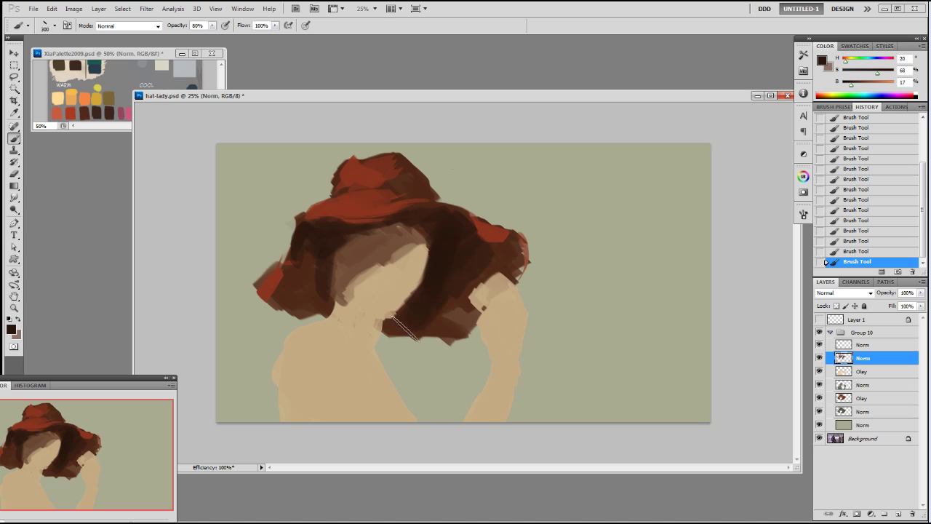
{"action": "left_click_drag", "start_coordinate": [434, 234], "coordinate": [439, 232]}
Sample browns from the face's shadow and extend the shading across the forehead just under the brim.
{"action": "left_click", "coordinate": [425, 227], "text": "alt"}
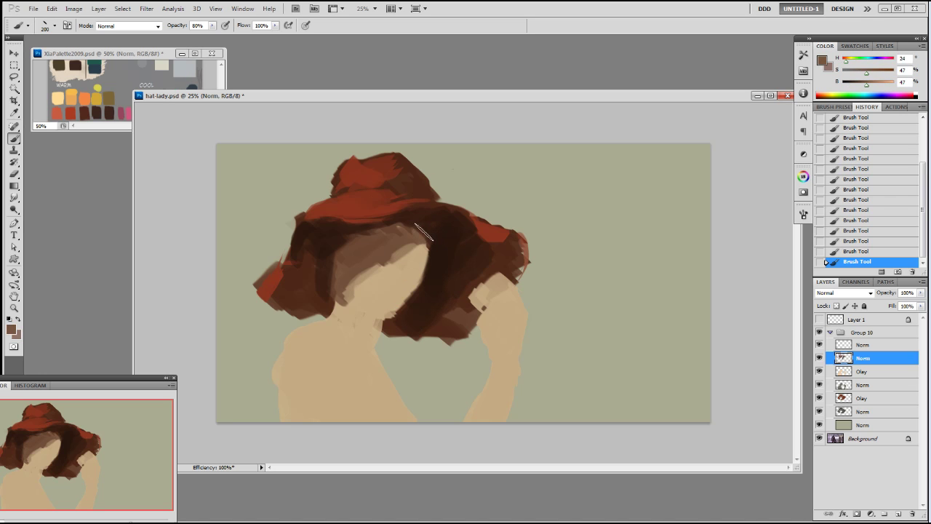
{"action": "left_click", "coordinate": [390, 232], "text": "alt"}
{"action": "mouse_move", "coordinate": [357, 235]}
{"action": "left_mouse_down"}
{"action": "mouse_move", "coordinate": [422, 221]}
{"action": "mouse_move", "coordinate": [423, 229]}
{"action": "left_mouse_up"}
{"action": "left_click", "coordinate": [409, 228], "text": "alt"}
{"action": "left_click", "coordinate": [392, 239], "text": "alt"}
{"action": "left_click", "coordinate": [429, 234], "text": "alt"}
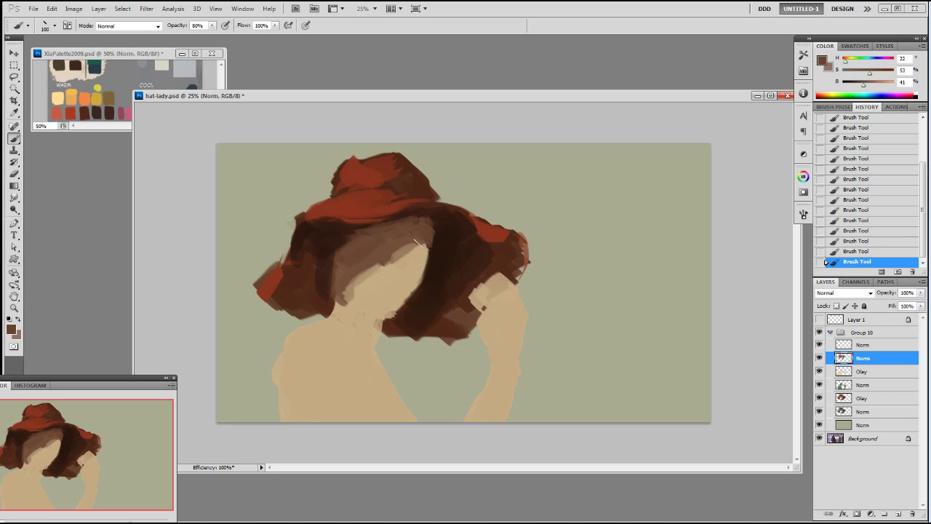
Reshape the shadow edge across the face with sampled skin tones and add brown shading beneath the jaw.
{"action": "left_click", "coordinate": [371, 275], "text": "alt"}
{"action": "left_click", "coordinate": [411, 240], "text": "alt"}
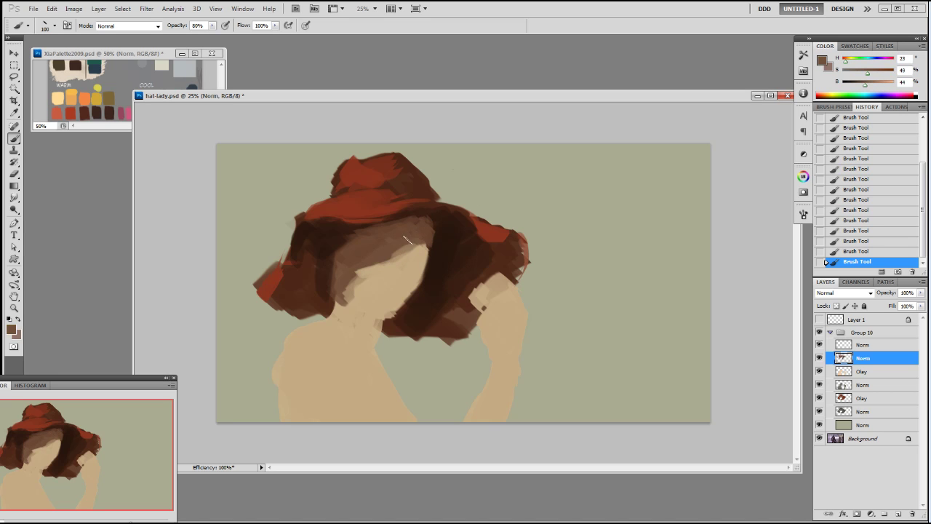
{"action": "left_click_drag", "start_coordinate": [411, 239], "coordinate": [351, 272]}
{"action": "mouse_move", "coordinate": [362, 315]}
{"action": "left_mouse_down"}
{"action": "mouse_move", "coordinate": [371, 337]}
{"action": "mouse_move", "coordinate": [353, 308]}
{"action": "left_mouse_up"}
Sample the hat's red, paint a thin strap over the back of the shoulder and erase the excess near the neck.
{"action": "key", "text": "ctrl+minus"}
{"action": "left_click", "coordinate": [401, 222], "text": "alt"}
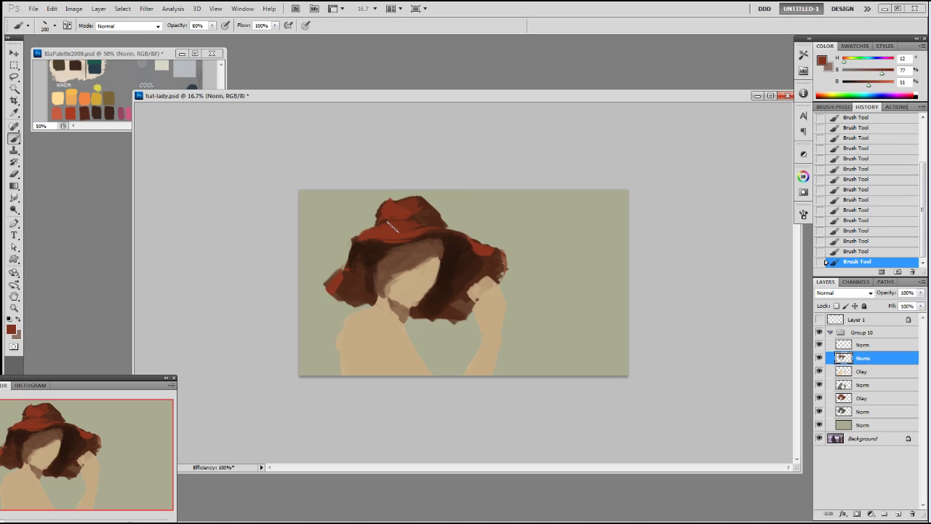
{"action": "mouse_move", "coordinate": [357, 316]}
{"action": "left_mouse_down"}
{"action": "mouse_move", "coordinate": [353, 373]}
{"action": "mouse_move", "coordinate": [352, 363]}
{"action": "left_mouse_up"}
{"action": "key", "text": "ctrl+z"}
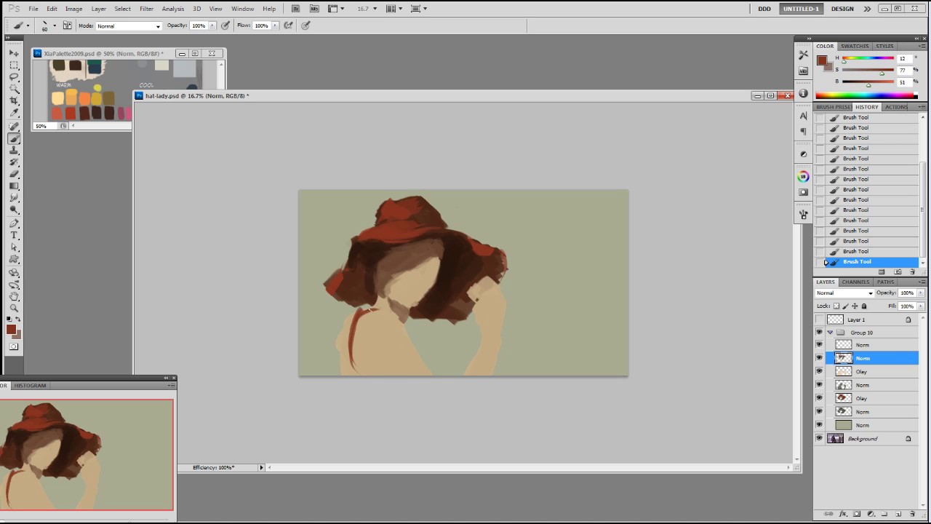
{"action": "key", "text": "e"}
{"action": "mouse_move", "coordinate": [366, 303]}
{"action": "left_mouse_down"}
{"action": "mouse_move", "coordinate": [352, 329]}
{"action": "mouse_move", "coordinate": [385, 309]}
{"action": "left_mouse_up"}
Extend the red strap over the shoulder towards the neck and strengthen it down the back.
{"action": "key", "text": "b"}
{"action": "left_click_drag", "start_coordinate": [377, 309], "coordinate": [398, 314]}
{"action": "left_click_drag", "start_coordinate": [350, 345], "coordinate": [355, 374]}
{"action": "left_click_drag", "start_coordinate": [352, 358], "coordinate": [355, 375]}
Sample the brown from the face's shadow, switch to another brush tip at 50% opacity and shade the lower back.
{"action": "left_click", "coordinate": [412, 251], "text": "alt"}
{"action": "right_click", "coordinate": [404, 318]}
{"action": "left_click", "coordinate": [484, 382]}
{"action": "left_click", "coordinate": [405, 367]}
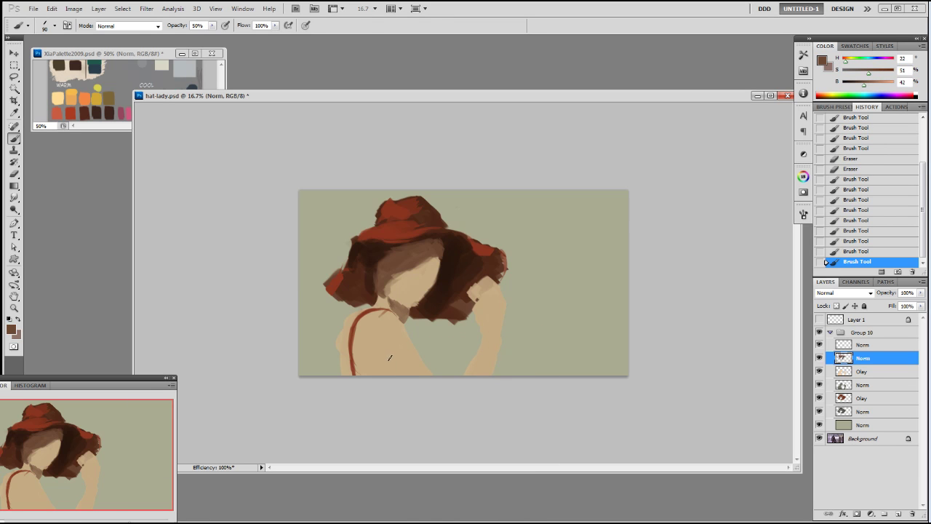
{"action": "key", "text": "]"}
{"action": "mouse_move", "coordinate": [374, 356]}
{"action": "left_mouse_down"}
{"action": "mouse_move", "coordinate": [385, 372]}
{"action": "mouse_move", "coordinate": [376, 376]}
{"action": "mouse_move", "coordinate": [388, 376]}
{"action": "mouse_move", "coordinate": [374, 370]}
{"action": "left_mouse_up"}
{"action": "key", "text": "ctrl+z"}
Try to paint a shadow along the outer edge of the near upper arm with a smaller brush.
{"action": "key", "text": "["}
{"action": "key", "text": "["}
{"action": "key", "text": "["}
{"action": "key", "text": "["}
{"action": "key", "text": "["}
{"action": "key", "text": "["}
{"action": "left_click_drag", "start_coordinate": [406, 336], "coordinate": [419, 369]}
{"action": "key", "text": "ctrl+z"}
Load the body layer's outline as a selection, hide its edges and paint brown shading down the near upper arm with a large brush.
{"action": "left_click", "coordinate": [844, 387], "text": "ctrl"}
{"action": "key", "text": "ctrl+h"}
{"action": "key", "text": "]"}
{"action": "key", "text": "]"}
{"action": "key", "text": "]"}
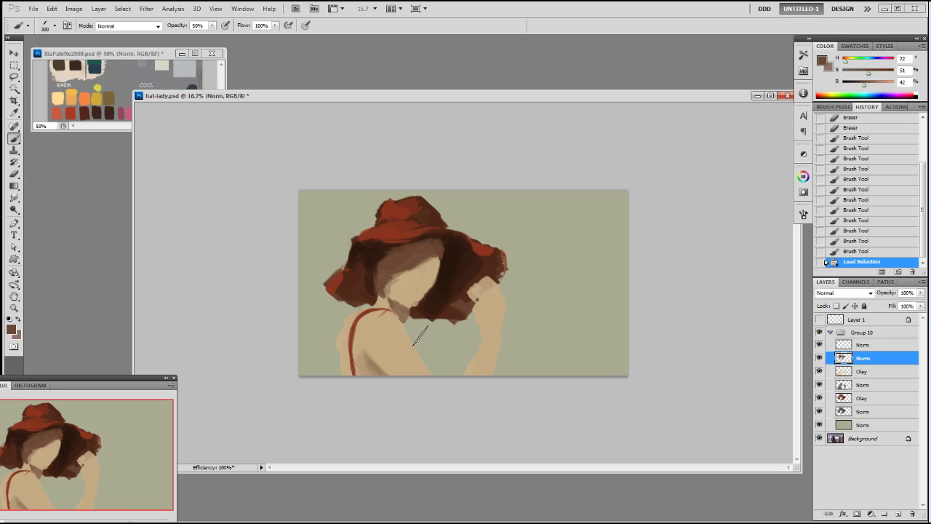
{"action": "left_click_drag", "start_coordinate": [402, 324], "coordinate": [435, 378]}
{"action": "key", "text": "["}
{"action": "key", "text": "["}
{"action": "key", "text": "ctrl+z"}
{"action": "mouse_move", "coordinate": [393, 320]}
{"action": "left_mouse_down"}
{"action": "mouse_move", "coordinate": [443, 384]}
{"action": "mouse_move", "coordinate": [423, 363]}
{"action": "left_mouse_up"}
Sample skin and shadow tones from the shoulder and blend the shading down the near upper arm.
{"action": "left_click", "coordinate": [416, 353], "text": "alt"}
{"action": "mouse_move", "coordinate": [395, 320]}
{"action": "left_mouse_down"}
{"action": "mouse_move", "coordinate": [399, 332]}
{"action": "mouse_move", "coordinate": [375, 322]}
{"action": "mouse_move", "coordinate": [401, 353]}
{"action": "left_mouse_up"}
{"action": "left_click", "coordinate": [375, 328], "text": "alt"}
{"action": "left_click_drag", "start_coordinate": [387, 322], "coordinate": [419, 357]}
{"action": "left_click", "coordinate": [405, 341], "text": "alt"}
{"action": "left_click", "coordinate": [421, 344], "text": "alt"}
Shade the raised hand and forearm with brown, change the brush tip and sample the shadow tone at the neck.
{"action": "mouse_move", "coordinate": [480, 280]}
{"action": "left_mouse_down"}
{"action": "mouse_move", "coordinate": [497, 319]}
{"action": "mouse_move", "coordinate": [477, 293]}
{"action": "mouse_move", "coordinate": [485, 299]}
{"action": "left_mouse_up"}
{"action": "left_click", "coordinate": [440, 274], "text": "alt"}
{"action": "key", "text": "ctrl+z"}
{"action": "mouse_move", "coordinate": [486, 297]}
{"action": "left_mouse_down"}
{"action": "mouse_move", "coordinate": [498, 321]}
{"action": "mouse_move", "coordinate": [492, 336]}
{"action": "mouse_move", "coordinate": [485, 332]}
{"action": "left_mouse_up"}
{"action": "left_click", "coordinate": [487, 314], "text": "alt"}
{"action": "right_click", "coordinate": [430, 274]}
{"action": "left_click", "coordinate": [404, 309], "text": "alt"}
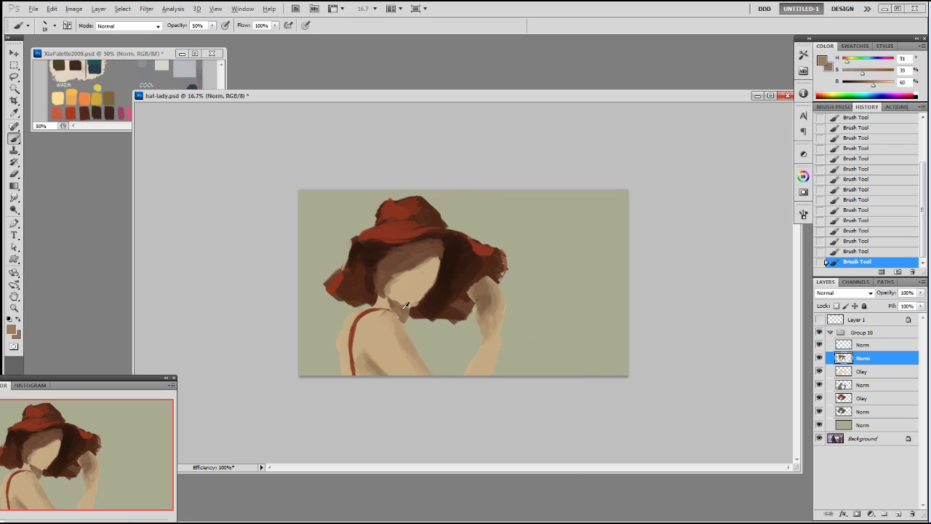
Clear the selection, sample the hat's red and paint red along the front edge of the brim above the face.
{"action": "left_click", "coordinate": [402, 248], "text": "alt"}
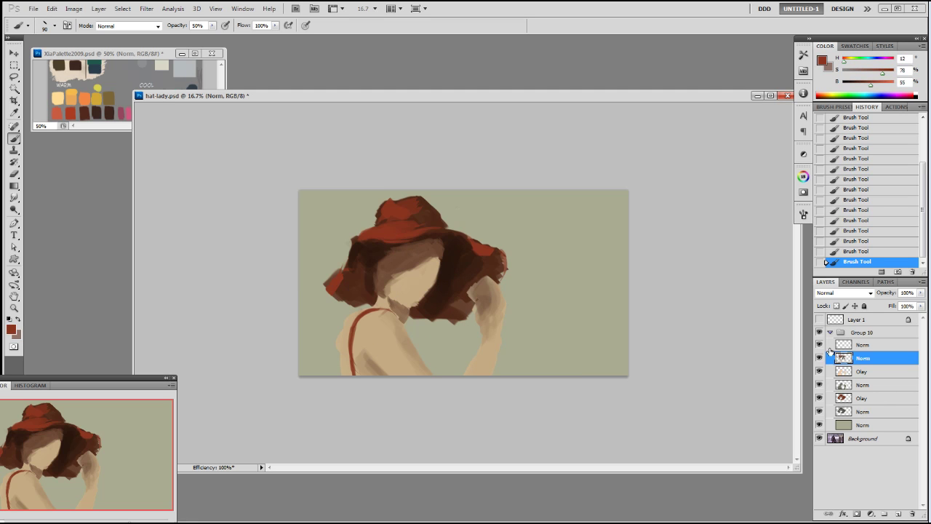
{"action": "key", "text": "ctrl+d"}
{"action": "left_click", "coordinate": [386, 236], "text": "alt"}
{"action": "left_click_drag", "start_coordinate": [388, 243], "coordinate": [421, 234]}
{"action": "left_click_drag", "start_coordinate": [406, 241], "coordinate": [424, 234]}
{"action": "left_click_drag", "start_coordinate": [399, 242], "coordinate": [416, 237]}
{"action": "mouse_move", "coordinate": [393, 242]}
{"action": "left_mouse_down"}
{"action": "mouse_move", "coordinate": [424, 232]}
{"action": "mouse_move", "coordinate": [399, 242]}
{"action": "left_mouse_up"}
{"action": "left_click_drag", "start_coordinate": [375, 239], "coordinate": [386, 246]}
{"action": "left_click_drag", "start_coordinate": [368, 240], "coordinate": [389, 244]}
{"action": "left_click_drag", "start_coordinate": [377, 242], "coordinate": [393, 245]}
Refine the red edge along the left side of the brim, sampling the neighbouring browns and reds.
{"action": "mouse_move", "coordinate": [381, 242]}
{"action": "left_mouse_down"}
{"action": "mouse_move", "coordinate": [350, 248]}
{"action": "mouse_move", "coordinate": [340, 282]}
{"action": "mouse_move", "coordinate": [353, 255]}
{"action": "mouse_move", "coordinate": [366, 265]}
{"action": "mouse_move", "coordinate": [356, 289]}
{"action": "left_mouse_up"}
{"action": "left_click", "coordinate": [364, 249], "text": "alt"}
{"action": "left_click", "coordinate": [345, 262], "text": "alt"}
{"action": "left_click", "coordinate": [335, 284], "text": "alt"}
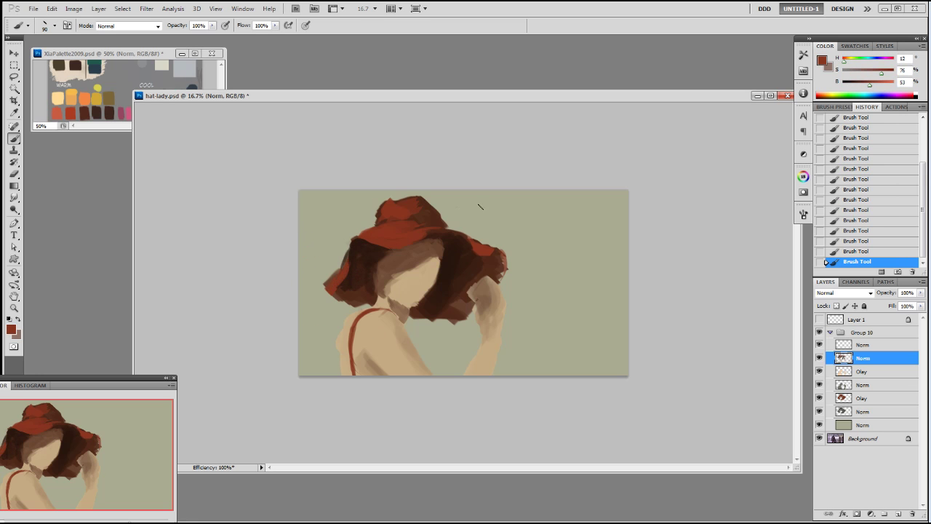
Select the empty top layer, sample golden yellow from the XiaPalette2009.psd palette and choose a different brush tip back in hat-lady.psd.
{"action": "left_click", "coordinate": [843, 345]}
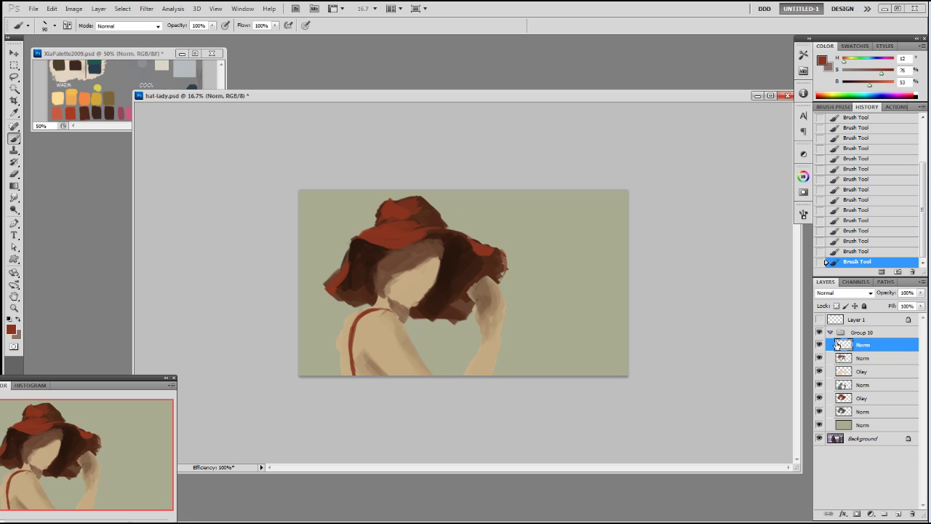
{"action": "left_click", "coordinate": [126, 95]}
{"action": "scroll", "coordinate": [95, 95], "scroll_direction": "down", "scroll_amount": 2}
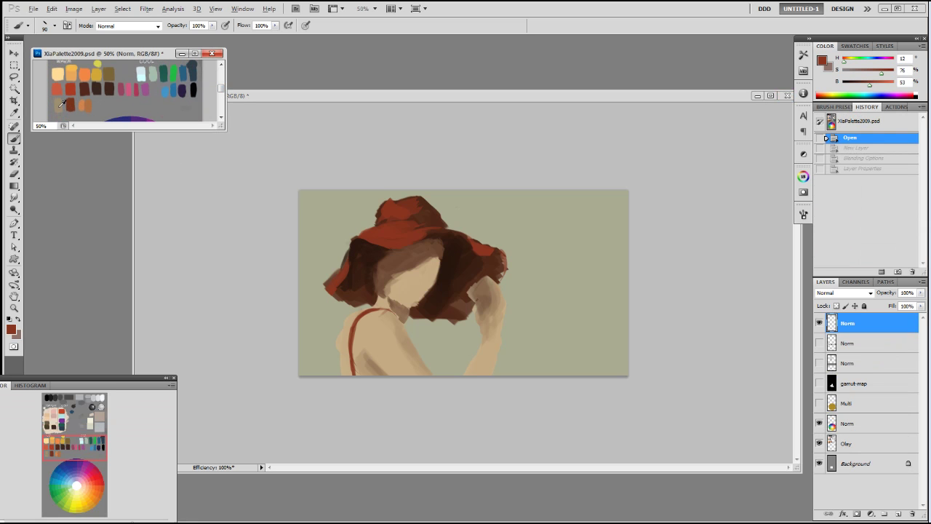
{"action": "left_click", "coordinate": [100, 72], "text": "alt"}
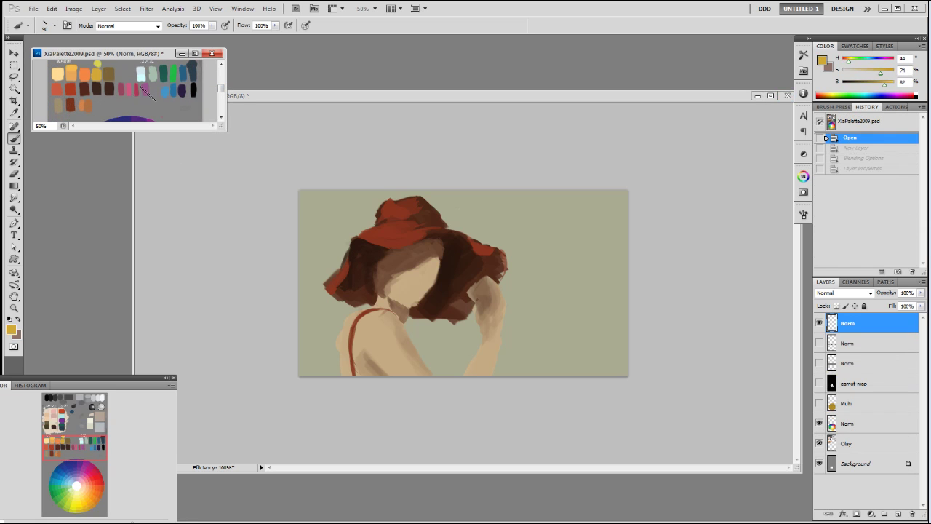
{"action": "left_click", "coordinate": [237, 153]}
{"action": "right_click", "coordinate": [431, 311]}
{"action": "double_click", "coordinate": [515, 369]}
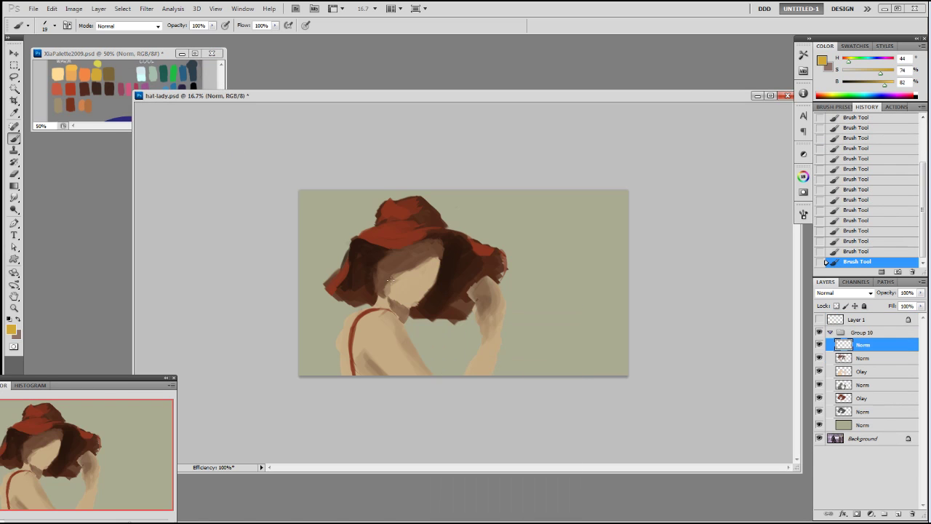
Enlarge the brush, paint a golden lock of hair beside the face and sample its darker tones.
{"action": "key", "text": "bracketright"}
{"action": "left_click_drag", "start_coordinate": [385, 263], "coordinate": [391, 297]}
{"action": "key", "text": "ctrl+z"}
{"action": "left_click", "coordinate": [383, 262], "text": "alt"}
{"action": "left_click", "coordinate": [381, 258], "text": "alt"}
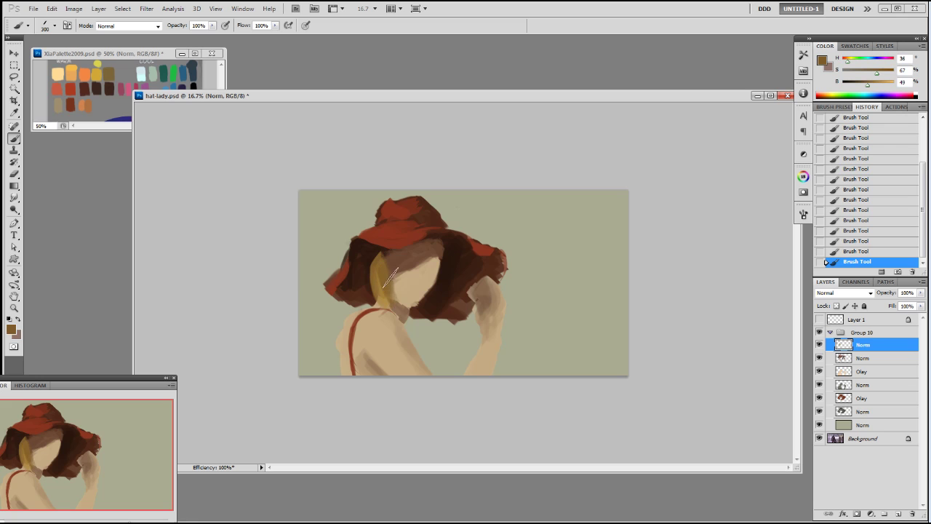
Sample dark brim and golden hair tones and paint thin strands sweeping from the hair towards the back of the neck.
{"action": "left_click", "coordinate": [374, 252], "text": "alt"}
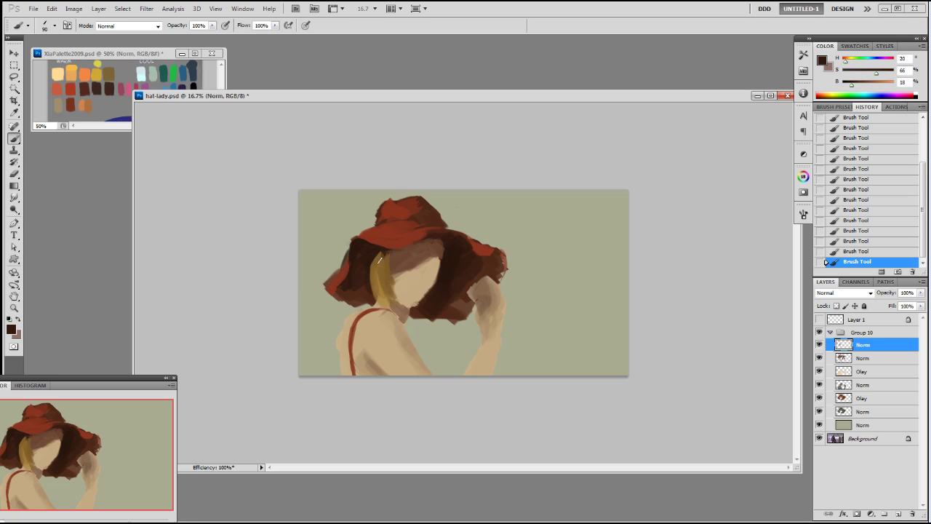
{"action": "key", "text": "bracketright"}
{"action": "key", "text": "bracketright"}
{"action": "key", "text": "bracketright"}
{"action": "key", "text": "bracketright"}
{"action": "key", "text": "ctrl+z"}
{"action": "mouse_move", "coordinate": [378, 258]}
{"action": "left_mouse_down"}
{"action": "mouse_move", "coordinate": [383, 291]}
{"action": "mouse_move", "coordinate": [396, 293]}
{"action": "mouse_move", "coordinate": [396, 282]}
{"action": "mouse_move", "coordinate": [371, 273]}
{"action": "mouse_move", "coordinate": [370, 289]}
{"action": "mouse_move", "coordinate": [384, 292]}
{"action": "mouse_move", "coordinate": [364, 302]}
{"action": "left_mouse_up"}
{"action": "left_click", "coordinate": [386, 290], "text": "alt"}
{"action": "left_click", "coordinate": [382, 296], "text": "alt"}
{"action": "key", "text": "0"}
{"action": "left_click_drag", "start_coordinate": [371, 271], "coordinate": [360, 305]}
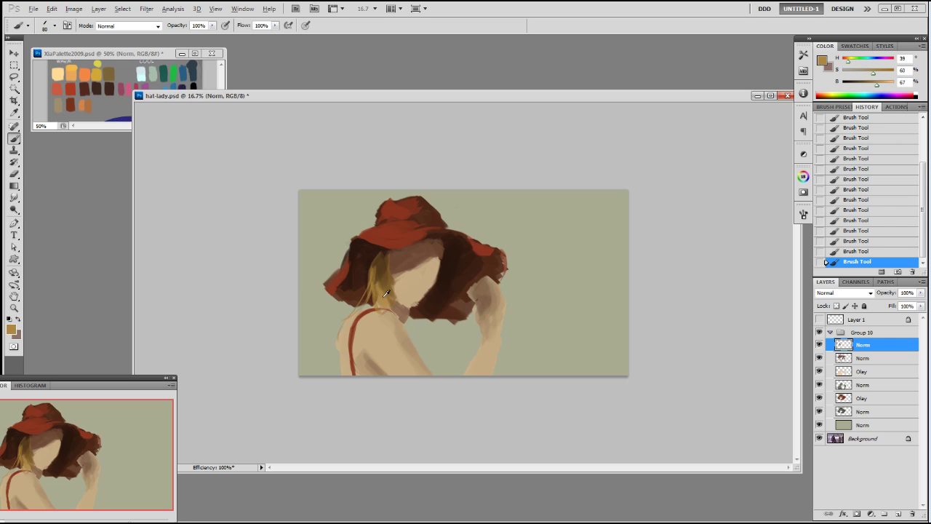
Switch to another brush tip and paint golden strands falling down the neck and over the front of the shoulder.
{"action": "left_click", "coordinate": [384, 296], "text": "alt"}
{"action": "right_click", "coordinate": [389, 286]}
{"action": "left_click", "coordinate": [407, 383]}
{"action": "left_click_drag", "start_coordinate": [380, 272], "coordinate": [391, 306]}
{"action": "left_click", "coordinate": [392, 291], "text": "alt"}
{"action": "left_click_drag", "start_coordinate": [401, 307], "coordinate": [412, 332]}
Switch brush tips and shade the hair beneath the brim with sampled dark browns at 50% opacity, sampling golden tones again.
{"action": "left_click", "coordinate": [388, 271], "text": "alt"}
{"action": "right_click", "coordinate": [388, 273]}
{"action": "left_click", "coordinate": [470, 340]}
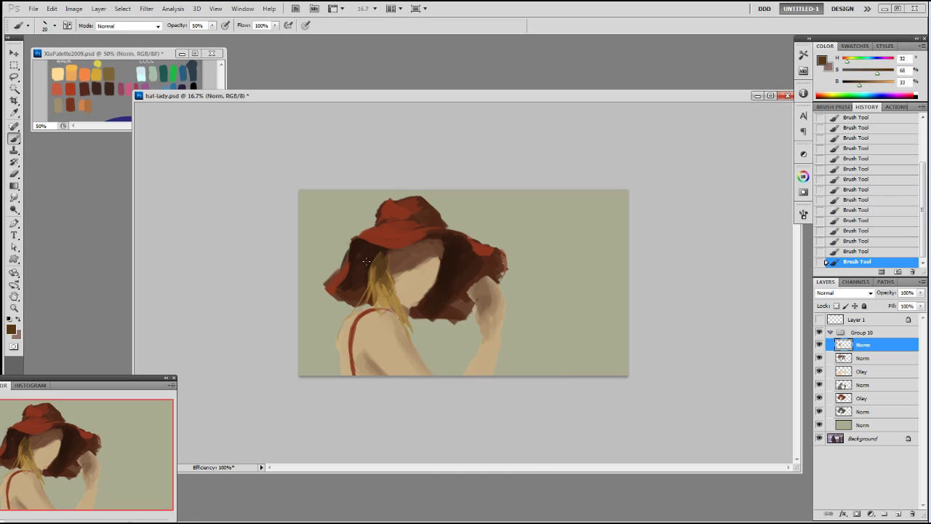
{"action": "left_click", "coordinate": [375, 264], "text": "alt"}
{"action": "left_click", "coordinate": [373, 259], "text": "alt"}
{"action": "left_click", "coordinate": [377, 279], "text": "alt"}
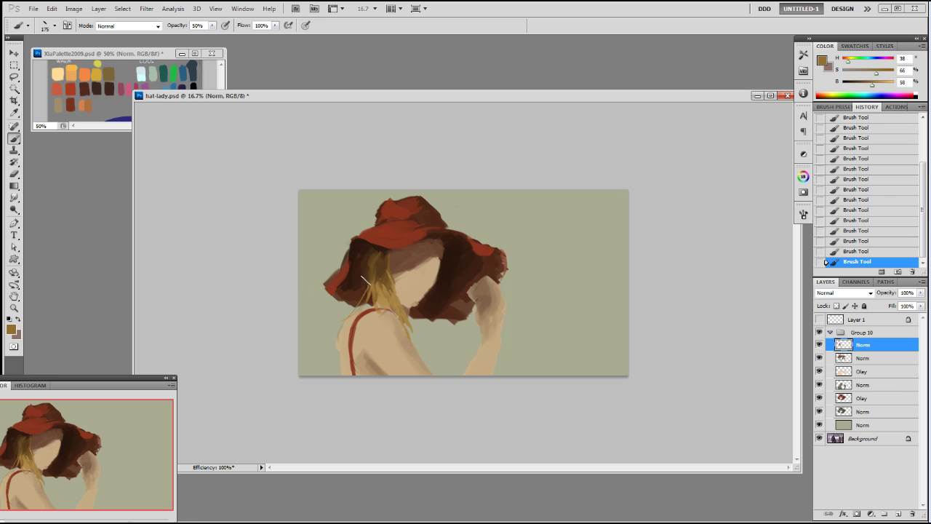
{"action": "left_click", "coordinate": [387, 295], "text": "alt"}
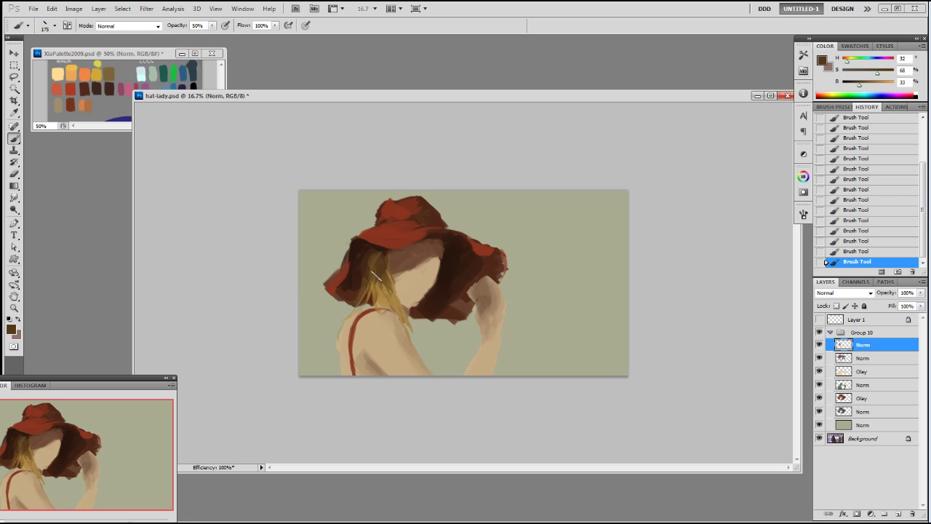
{"action": "left_click", "coordinate": [380, 296], "text": "alt"}
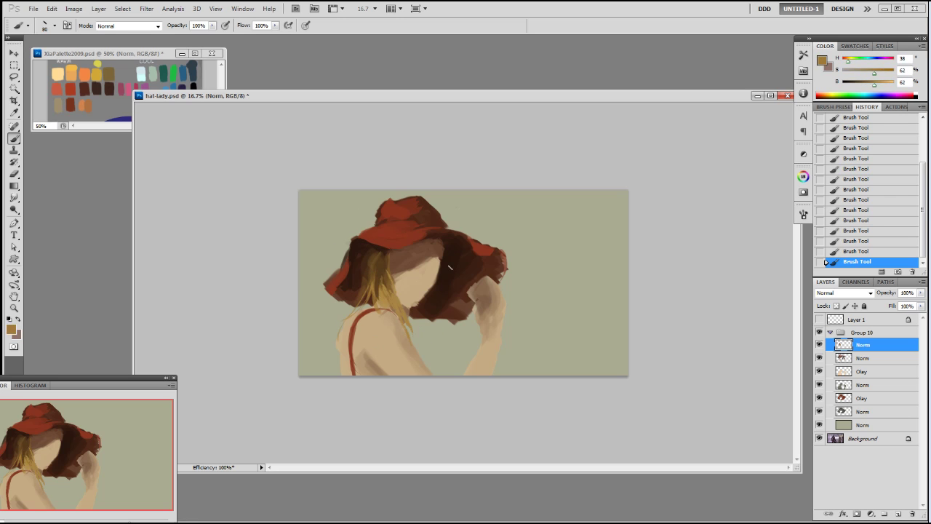
Enlarge the brush, sample golden browns and paint long hair strands down the far side of the face with loose wisps below the brim.
{"action": "key", "text": "bracketright"}
{"action": "key", "text": "bracketright"}
{"action": "key", "text": "bracketright"}
{"action": "left_click", "coordinate": [393, 272], "text": "alt"}
{"action": "mouse_move", "coordinate": [446, 246]}
{"action": "left_mouse_down"}
{"action": "mouse_move", "coordinate": [449, 306]}
{"action": "mouse_move", "coordinate": [440, 360]}
{"action": "left_mouse_up"}
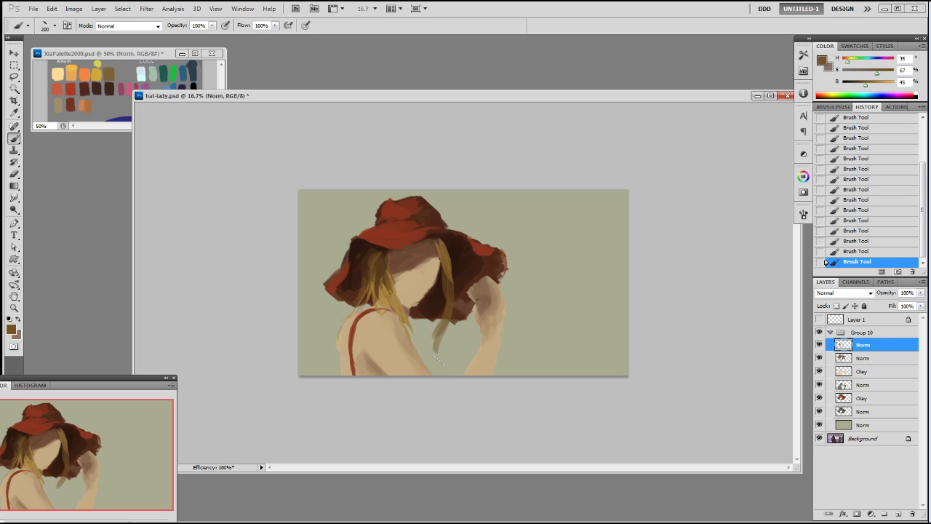
{"action": "left_click_drag", "start_coordinate": [442, 287], "coordinate": [426, 346]}
{"action": "left_click_drag", "start_coordinate": [438, 268], "coordinate": [431, 301]}
{"action": "left_click_drag", "start_coordinate": [453, 266], "coordinate": [459, 346]}
{"action": "left_click", "coordinate": [407, 296], "text": "alt"}
{"action": "mouse_move", "coordinate": [452, 282]}
{"action": "left_mouse_down"}
{"action": "mouse_move", "coordinate": [459, 354]}
{"action": "mouse_move", "coordinate": [456, 320]}
{"action": "left_mouse_up"}
{"action": "key", "text": "ctrl+z"}
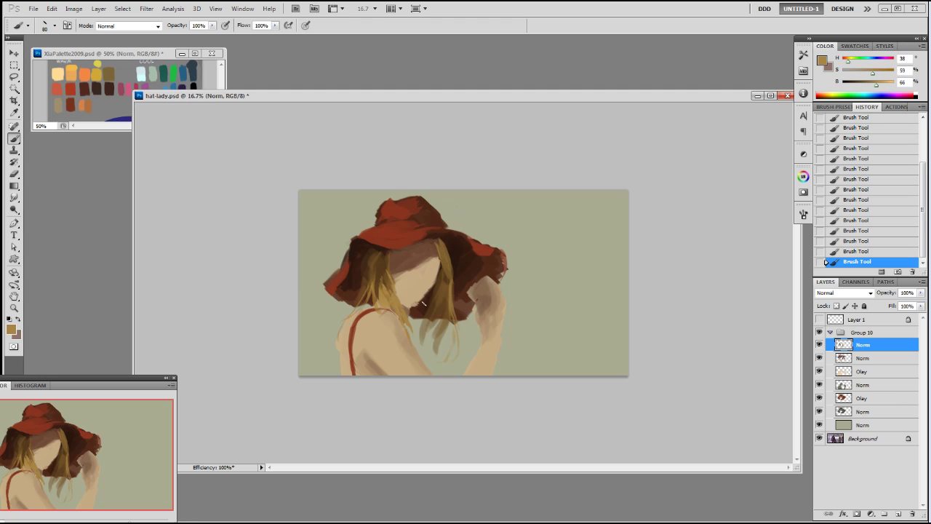
On the second Norm layer, blend sampled skin tones over the cheek and the face's shadow edge at 30% opacity.
{"action": "left_click", "coordinate": [857, 362]}
{"action": "left_click", "coordinate": [843, 372], "text": "ctrl"}
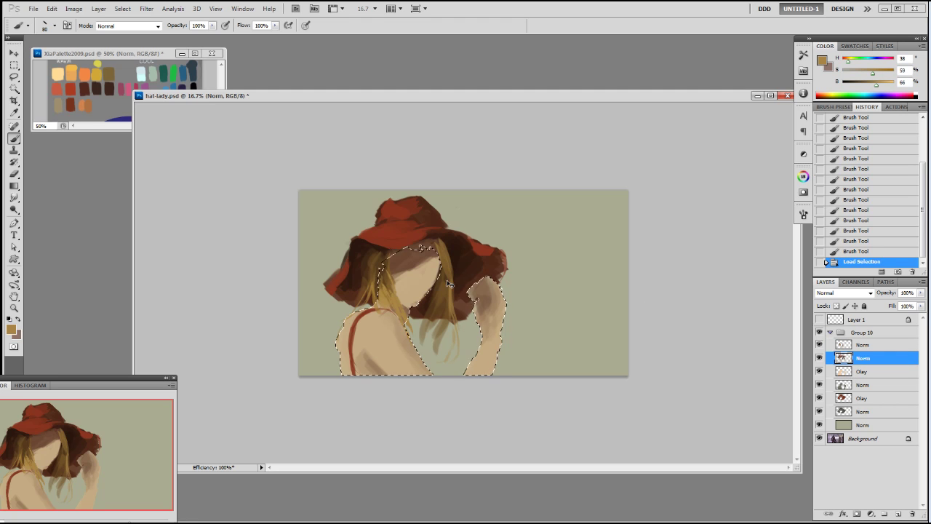
{"action": "key", "text": "ctrl+d"}
{"action": "left_click", "coordinate": [413, 299], "text": "alt"}
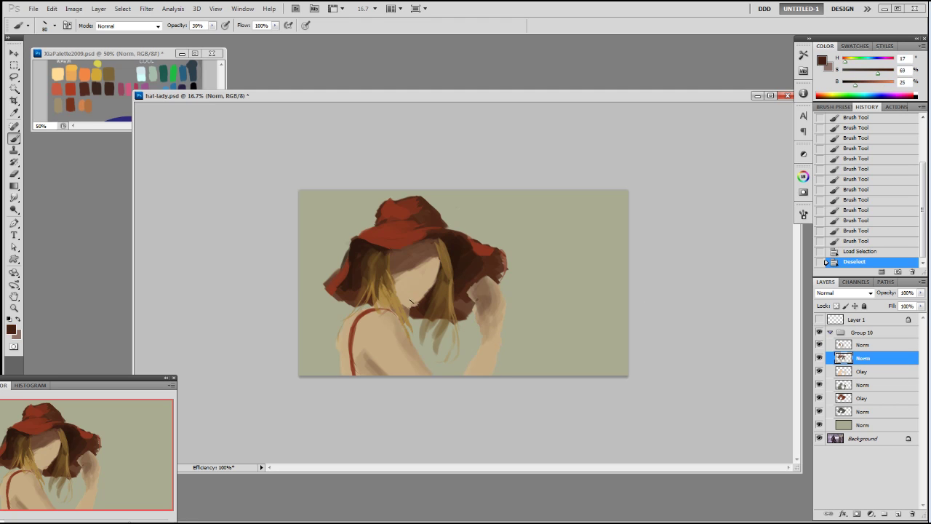
{"action": "left_click_drag", "start_coordinate": [405, 304], "coordinate": [434, 290]}
{"action": "key", "text": "ctrl+z"}
{"action": "left_click", "coordinate": [417, 286], "text": "alt"}
{"action": "mouse_move", "coordinate": [405, 298]}
{"action": "left_mouse_down"}
{"action": "mouse_move", "coordinate": [428, 286]}
{"action": "mouse_move", "coordinate": [399, 291]}
{"action": "left_mouse_up"}
{"action": "left_click_drag", "start_coordinate": [401, 289], "coordinate": [416, 280]}
{"action": "mouse_move", "coordinate": [413, 280]}
{"action": "left_mouse_down"}
{"action": "mouse_move", "coordinate": [425, 277]}
{"action": "mouse_move", "coordinate": [402, 270]}
{"action": "left_mouse_up"}
{"action": "left_click_drag", "start_coordinate": [398, 276], "coordinate": [415, 267]}
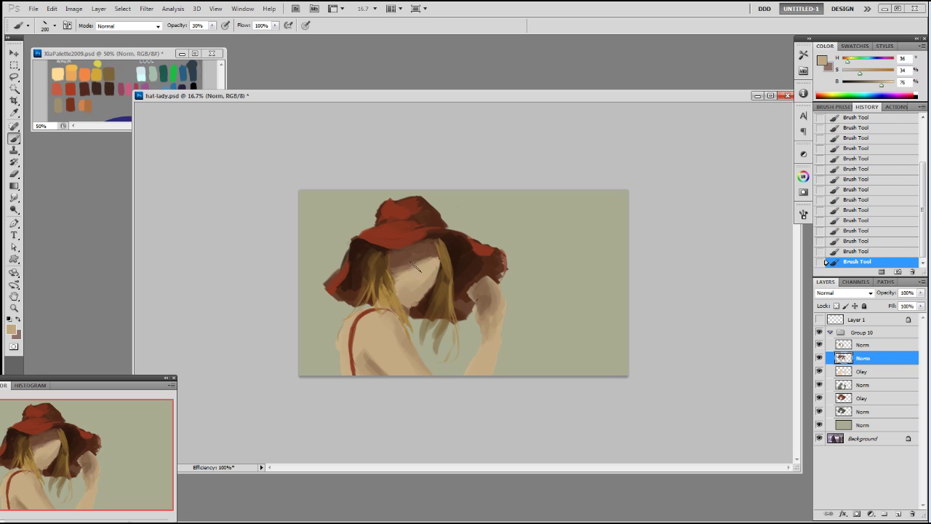
Return to the uppermost Norm layer and paint sampled brown hair strands across the forehead beneath the brim.
{"action": "left_click", "coordinate": [390, 285], "text": "alt"}
{"action": "left_click", "coordinate": [844, 348]}
{"action": "key", "text": "ctrl+z"}
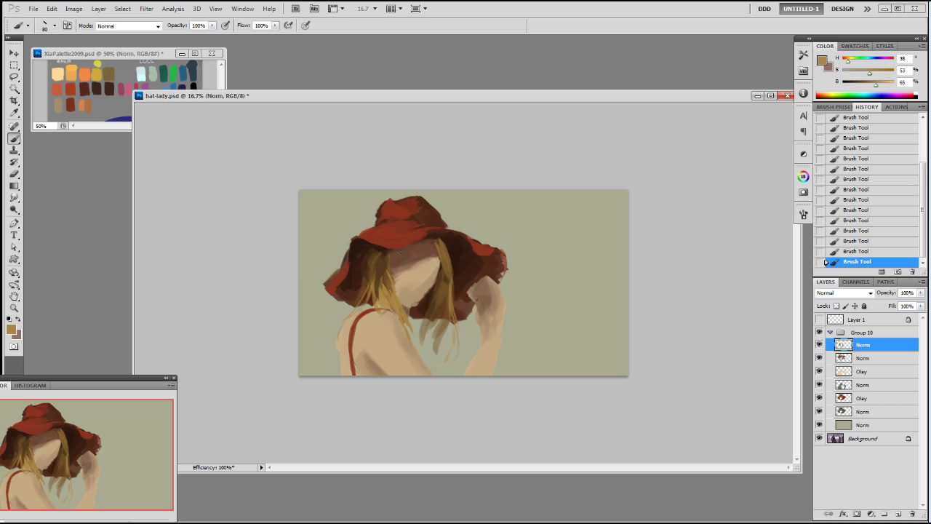
{"action": "left_click", "coordinate": [415, 248], "text": "alt"}
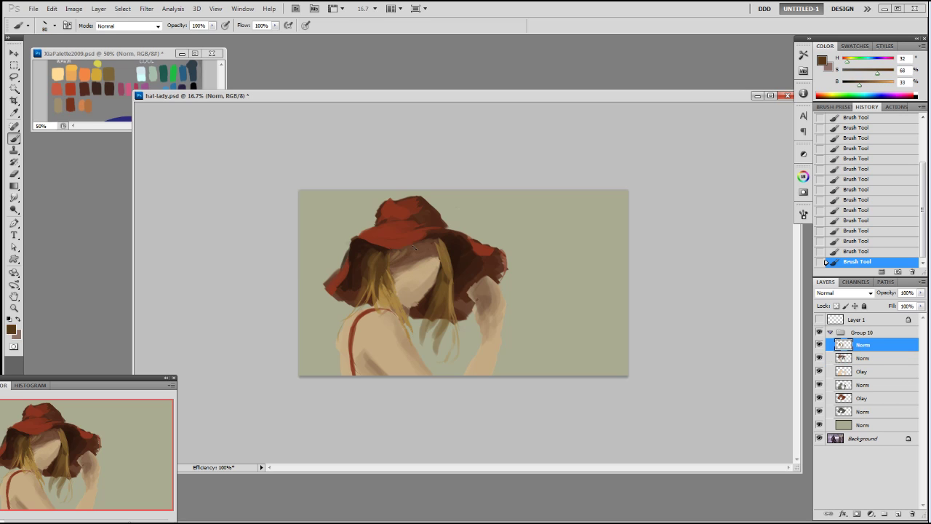
{"action": "left_click", "coordinate": [388, 253], "text": "alt"}
{"action": "left_click_drag", "start_coordinate": [386, 253], "coordinate": [405, 251]}
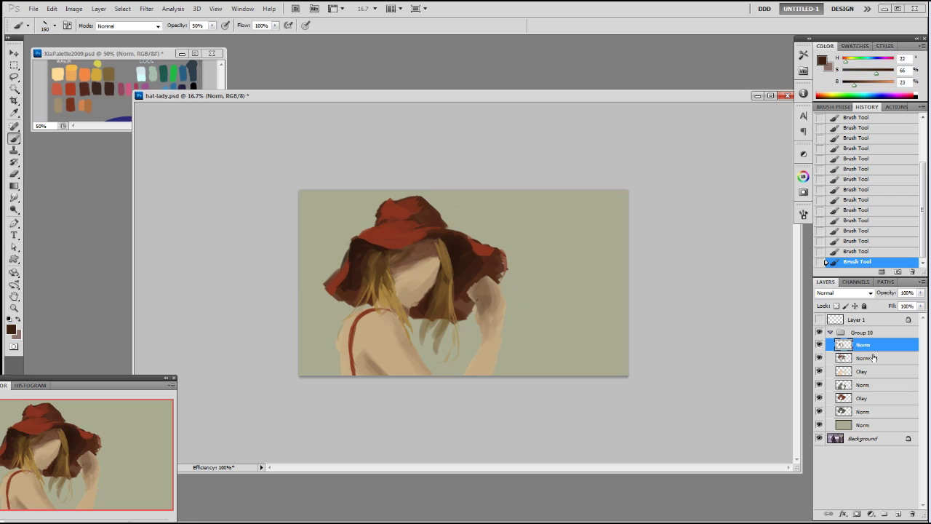
Enlarge the Dodge tool to about 500 px and lighten the golden hair with the Highlights range at 30% exposure.
{"action": "key", "text": "o"}
{"action": "key", "text": "bracketright"}
{"action": "key", "text": "bracketright"}
{"action": "key", "text": "bracketright"}
{"action": "key", "text": "bracketright"}
{"action": "key", "text": "bracketright"}
{"action": "key", "text": "bracketright"}
{"action": "key", "text": "bracketright"}
{"action": "key", "text": "bracketright"}
{"action": "key", "text": "bracketright"}
{"action": "left_click_drag", "start_coordinate": [366, 292], "coordinate": [461, 330]}
{"action": "left_click", "coordinate": [461, 326]}
{"action": "key", "text": "bracketright"}
{"action": "left_click", "coordinate": [461, 334]}
{"action": "left_click", "coordinate": [461, 335]}
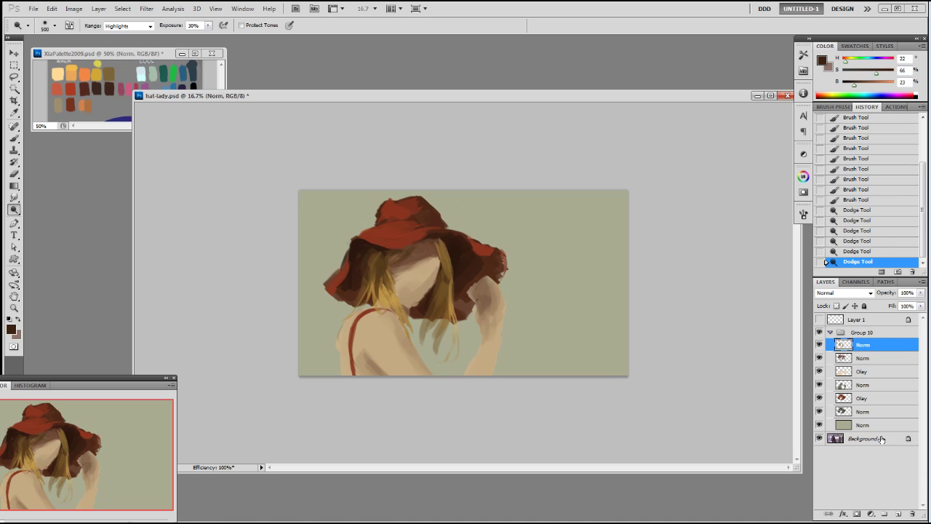
Duplicate all seven painting layers and merge the copies, except the green background copy, into one layer.
{"action": "left_click", "coordinate": [865, 427], "text": "shift"}
{"action": "left_click_drag", "start_coordinate": [865, 427], "coordinate": [899, 513]}
{"action": "left_click", "coordinate": [863, 414]}
{"action": "left_click", "coordinate": [868, 347], "text": "shift"}
{"action": "key", "text": "ctrl+e"}
Dodge highlights at 30% exposure on the face, arms, shoulder and red hat of the merged layer, varying the brush size up to 1000 px.
{"action": "mouse_move", "coordinate": [422, 299]}
{"action": "left_mouse_down"}
{"action": "mouse_move", "coordinate": [371, 334]}
{"action": "mouse_move", "coordinate": [394, 351]}
{"action": "mouse_move", "coordinate": [407, 391]}
{"action": "left_mouse_up"}
{"action": "left_click_drag", "start_coordinate": [416, 279], "coordinate": [418, 279]}
{"action": "mouse_move", "coordinate": [488, 326]}
{"action": "left_mouse_down"}
{"action": "mouse_move", "coordinate": [505, 285]}
{"action": "mouse_move", "coordinate": [509, 322]}
{"action": "mouse_move", "coordinate": [503, 315]}
{"action": "mouse_move", "coordinate": [482, 332]}
{"action": "mouse_move", "coordinate": [493, 318]}
{"action": "left_mouse_up"}
{"action": "left_click_drag", "start_coordinate": [493, 318], "coordinate": [489, 344]}
{"action": "left_click_drag", "start_coordinate": [398, 337], "coordinate": [378, 347]}
{"action": "mouse_move", "coordinate": [387, 240]}
{"action": "left_mouse_down"}
{"action": "mouse_move", "coordinate": [432, 233]}
{"action": "mouse_move", "coordinate": [387, 231]}
{"action": "mouse_move", "coordinate": [368, 208]}
{"action": "mouse_move", "coordinate": [371, 218]}
{"action": "mouse_move", "coordinate": [334, 270]}
{"action": "left_mouse_up"}
{"action": "key", "text": "bracketright"}
{"action": "key", "text": "bracketright"}
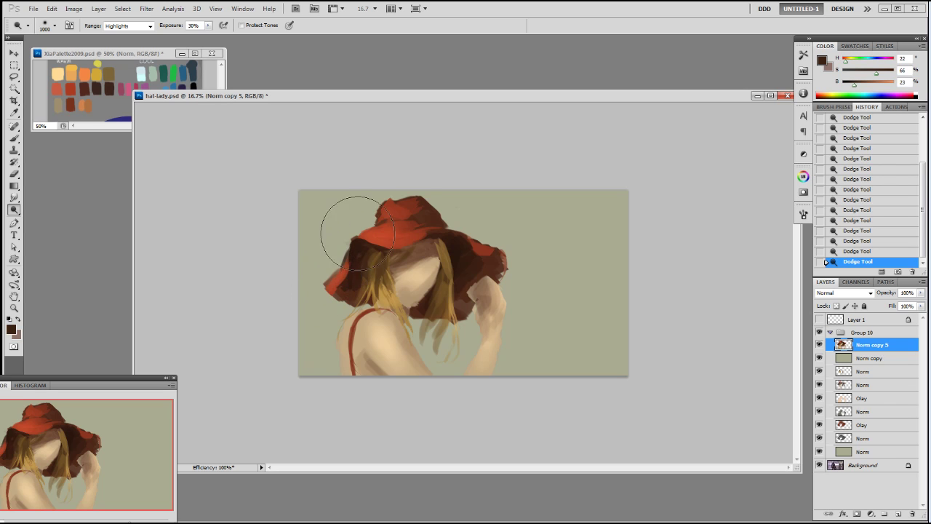
{"action": "key", "text": "bracketleft"}
{"action": "key", "text": "bracketleft"}
{"action": "key", "text": "bracketleft"}
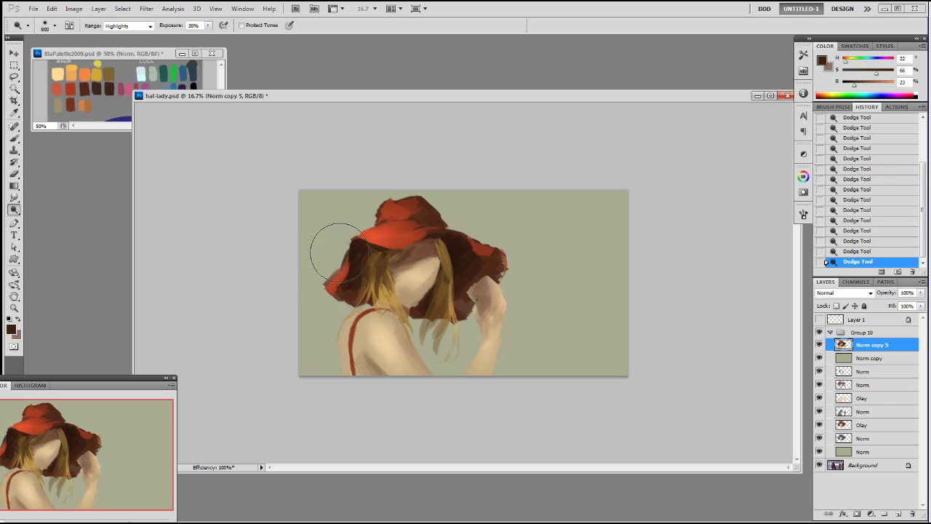
Undo the last shoulder dodge, shrink the Dodge brush to 60 px and brighten the red strap with another brush tip.
{"action": "mouse_move", "coordinate": [379, 324]}
{"action": "left_mouse_down"}
{"action": "mouse_move", "coordinate": [356, 326]}
{"action": "mouse_move", "coordinate": [355, 337]}
{"action": "left_mouse_up"}
{"action": "key", "text": "bracketleft"}
{"action": "key", "text": "bracketleft"}
{"action": "key", "text": "bracketleft"}
{"action": "key", "text": "bracketleft"}
{"action": "key", "text": "bracketleft"}
{"action": "key", "text": "bracketleft"}
{"action": "key", "text": "ctrl+z"}
{"action": "right_click", "coordinate": [367, 319]}
{"action": "double_click", "coordinate": [451, 478]}
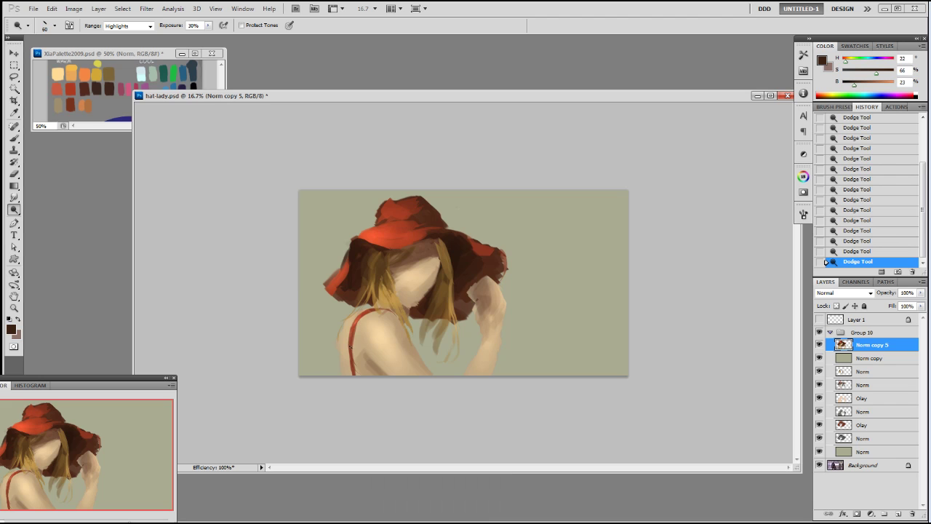
Add a new layer named Norm above the merged painting and choose another brush tip for the facial details.
{"action": "key", "text": "ctrl+shift+alt+n"}
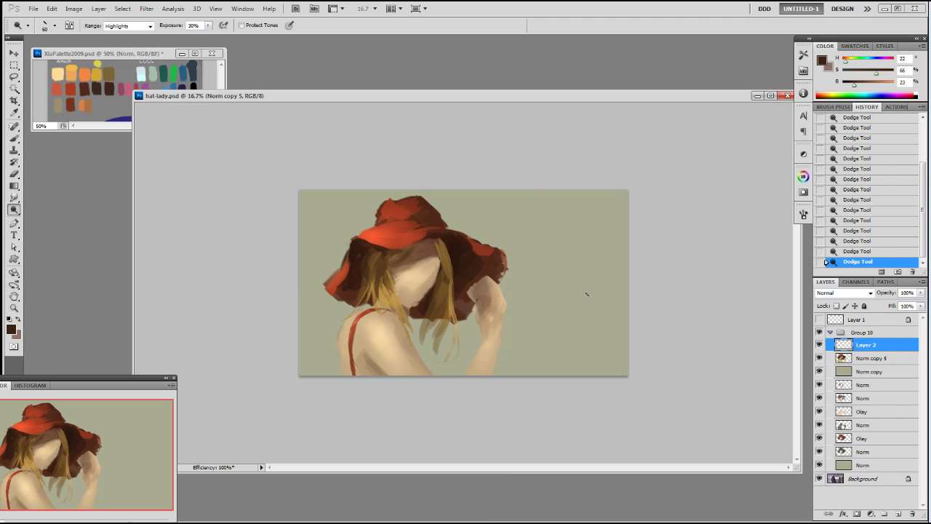
{"action": "key", "text": "b"}
{"action": "right_click", "coordinate": [414, 293]}
{"action": "double_click", "coordinate": [457, 335]}
{"action": "left_click", "coordinate": [408, 278]}
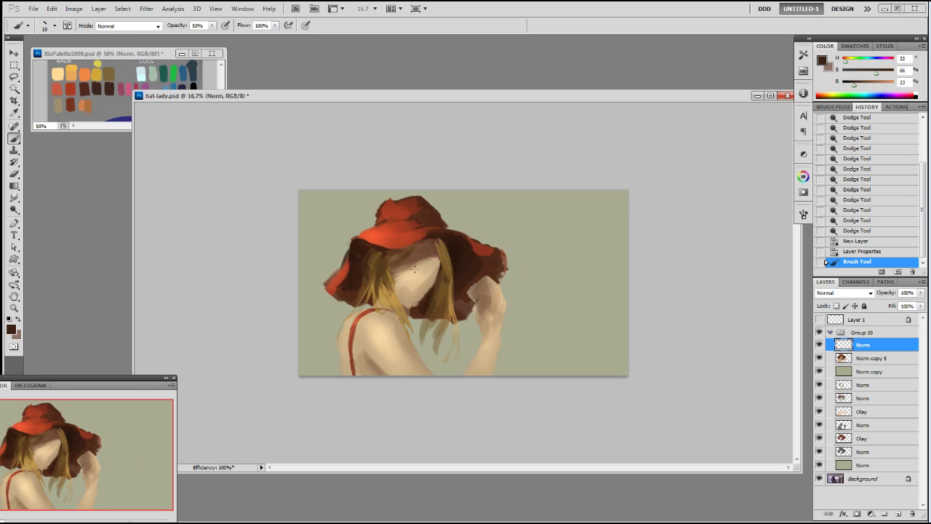
Sample shadow tones from the face and brush brown shading around the brow and eye area at 50% opacity.
{"action": "left_click", "coordinate": [420, 263], "text": "alt"}
{"action": "mouse_move", "coordinate": [434, 270]}
{"action": "left_mouse_down"}
{"action": "mouse_move", "coordinate": [405, 255]}
{"action": "mouse_move", "coordinate": [411, 266]}
{"action": "left_mouse_up"}
{"action": "key", "text": "ctrl+z"}
{"action": "left_click", "coordinate": [406, 255], "text": "alt"}
{"action": "left_click_drag", "start_coordinate": [419, 263], "coordinate": [407, 268]}
{"action": "left_click_drag", "start_coordinate": [414, 264], "coordinate": [408, 267]}
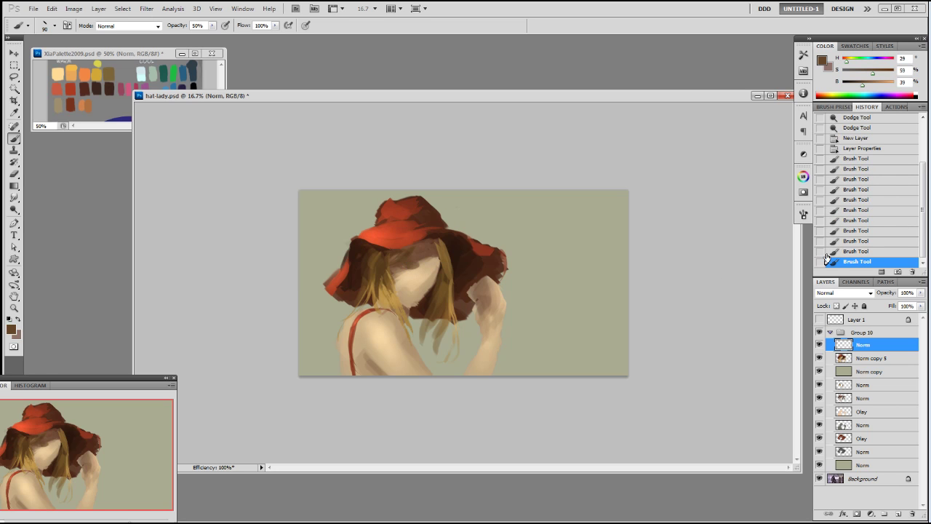
Step back through the history to the fourth brush stroke made on the new Norm layer.
{"action": "left_click", "coordinate": [866, 251]}
{"action": "left_click", "coordinate": [877, 221]}
{"action": "left_click", "coordinate": [879, 201]}
{"action": "left_click", "coordinate": [877, 190]}
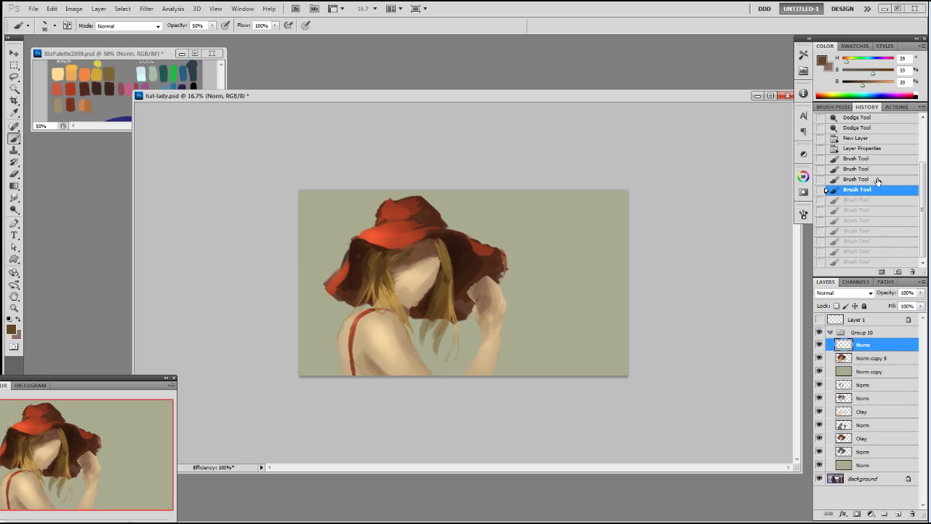
Erase along the upper edge of the hat's crown on the Norm copy 5 layer to lower and smooth its outline.
{"action": "left_click", "coordinate": [905, 359]}
{"action": "key", "text": "e"}
{"action": "mouse_move", "coordinate": [385, 199]}
{"action": "left_mouse_down"}
{"action": "mouse_move", "coordinate": [372, 223]}
{"action": "mouse_move", "coordinate": [383, 200]}
{"action": "left_mouse_up"}
{"action": "key", "text": "ctrl+z"}
{"action": "left_click_drag", "start_coordinate": [377, 203], "coordinate": [400, 193]}
{"action": "left_click_drag", "start_coordinate": [394, 197], "coordinate": [420, 195]}
{"action": "left_click_drag", "start_coordinate": [409, 195], "coordinate": [449, 217]}
On the new Norm layer, sample a brown skin shadow and dab in the underside of the nose and nostrils at 50% opacity.
{"action": "key", "text": "b"}
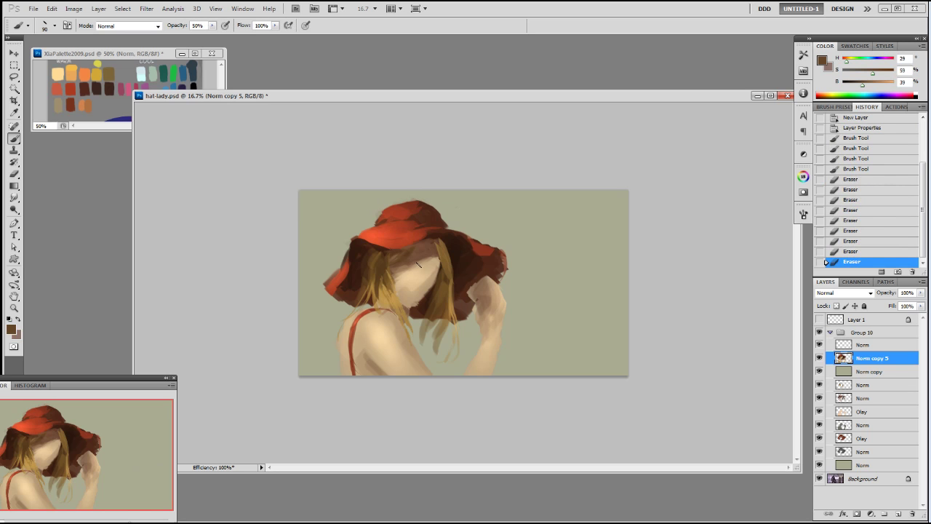
{"action": "key", "text": "alt+bracketright"}
{"action": "left_click", "coordinate": [412, 278], "text": "alt"}
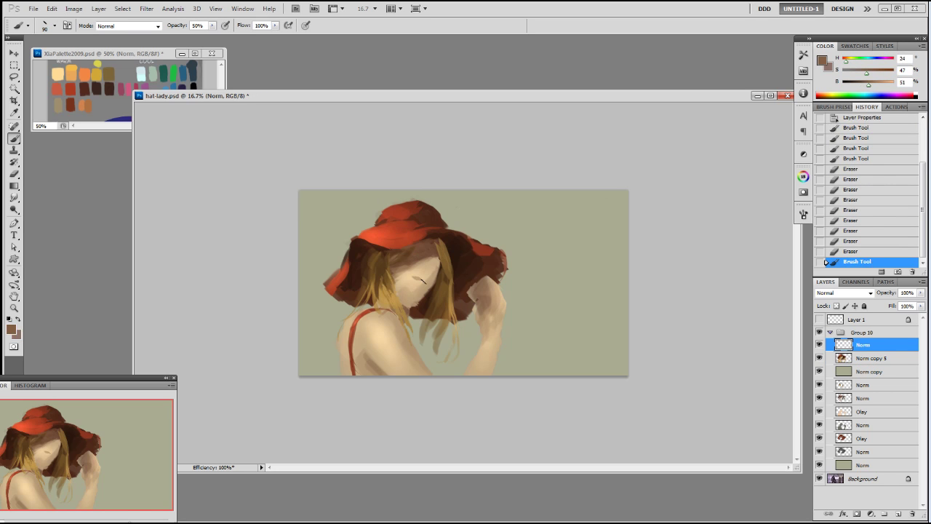
{"action": "left_click", "coordinate": [413, 279]}
{"action": "left_click", "coordinate": [415, 278]}
{"action": "left_click", "coordinate": [418, 281]}
{"action": "left_click", "coordinate": [422, 281]}
{"action": "left_click", "coordinate": [419, 279]}
{"action": "left_click", "coordinate": [419, 279]}
{"action": "left_click", "coordinate": [421, 281]}
{"action": "left_click", "coordinate": [421, 279]}
{"action": "left_click", "coordinate": [419, 282]}
Dab in the shadows of the upper lip, mouth line and lower lip with the same brown.
{"action": "left_click", "coordinate": [411, 287]}
{"action": "left_click", "coordinate": [409, 289]}
{"action": "left_click", "coordinate": [406, 289]}
{"action": "left_click", "coordinate": [406, 289]}
{"action": "left_click", "coordinate": [409, 291]}
{"action": "left_click", "coordinate": [417, 291]}
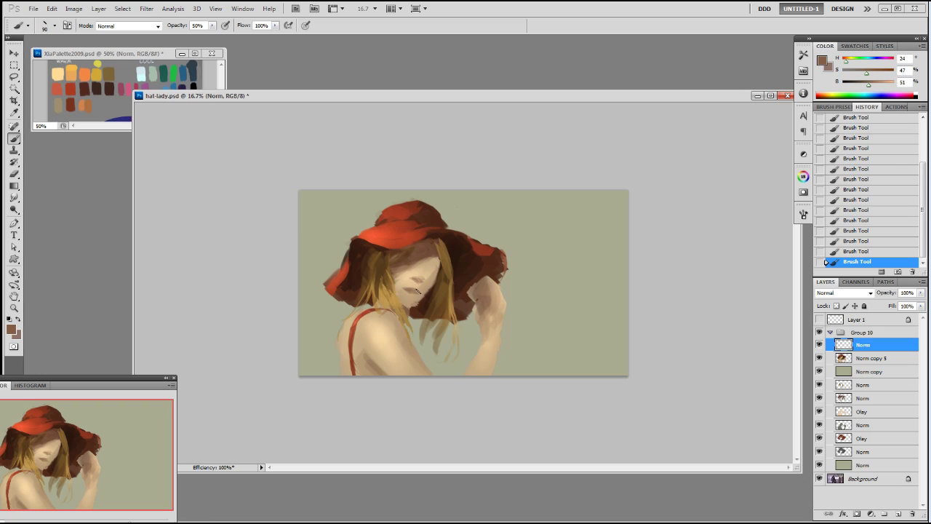
{"action": "left_click_drag", "start_coordinate": [406, 295], "coordinate": [411, 297]}
Sample dark browns from beneath the brim and the eye socket to shade the eye beside the golden lock.
{"action": "left_click", "coordinate": [390, 244], "text": "alt"}
{"action": "left_click", "coordinate": [371, 240], "text": "alt"}
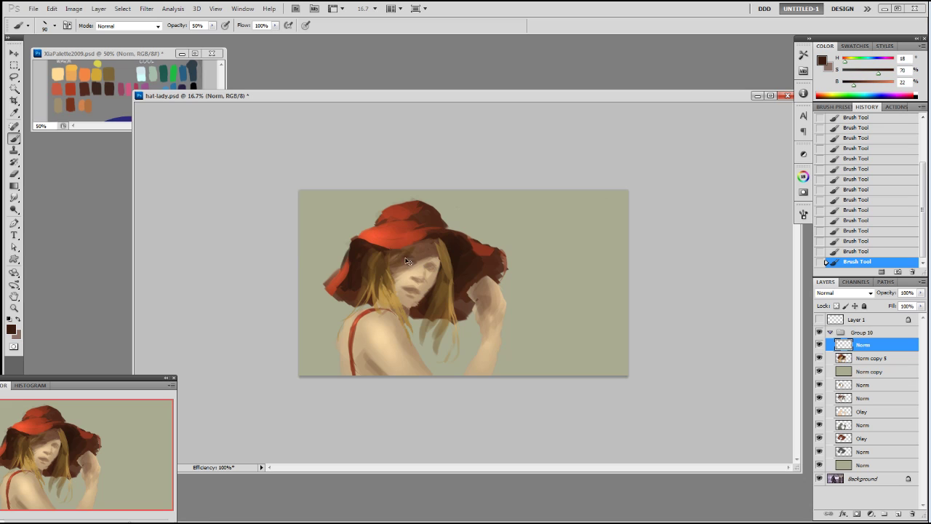
{"action": "left_click", "coordinate": [410, 260], "text": "alt"}
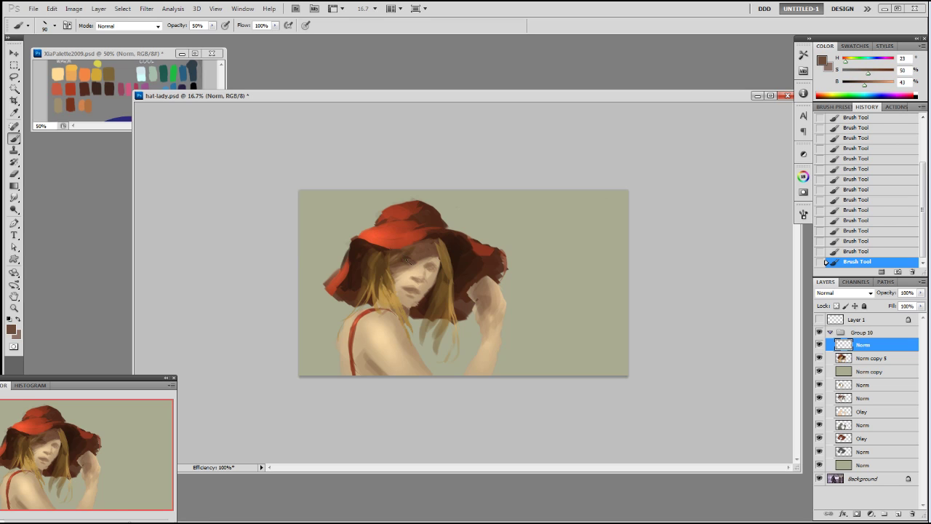
{"action": "left_click", "coordinate": [411, 254], "text": "alt"}
{"action": "left_click", "coordinate": [413, 258], "text": "alt"}
{"action": "left_click", "coordinate": [416, 256], "text": "alt"}
{"action": "left_click", "coordinate": [414, 260], "text": "alt"}
Sample tones around the far eye and paint its socket and eyebrow in darker brown.
{"action": "left_click", "coordinate": [440, 254], "text": "alt"}
{"action": "left_click", "coordinate": [419, 260], "text": "alt"}
{"action": "left_click", "coordinate": [439, 254], "text": "alt"}
{"action": "left_click", "coordinate": [436, 259], "text": "alt"}
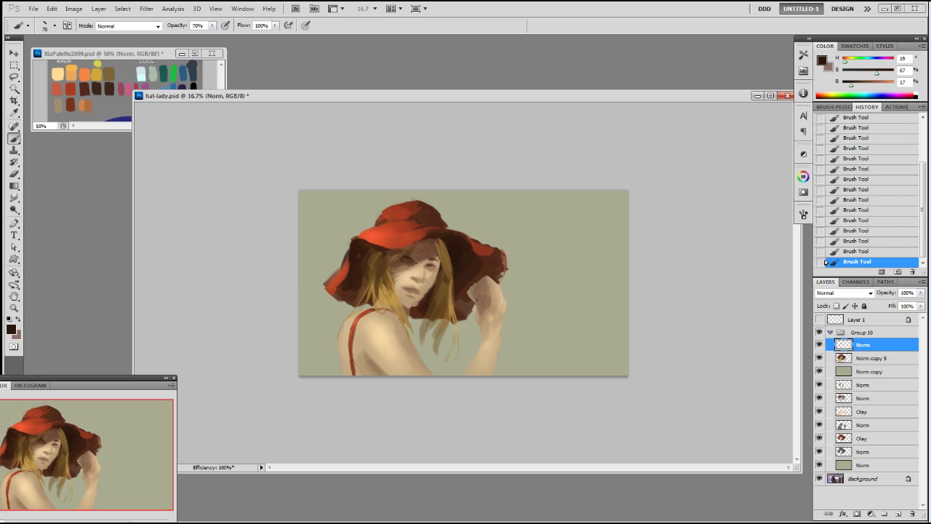
Sample skin and shadow tones around the nose and cheeks to model the nose bridge and the areas under the eyes at 70% opacity.
{"action": "left_click", "coordinate": [417, 261], "text": "alt"}
{"action": "left_click", "coordinate": [402, 269], "text": "alt"}
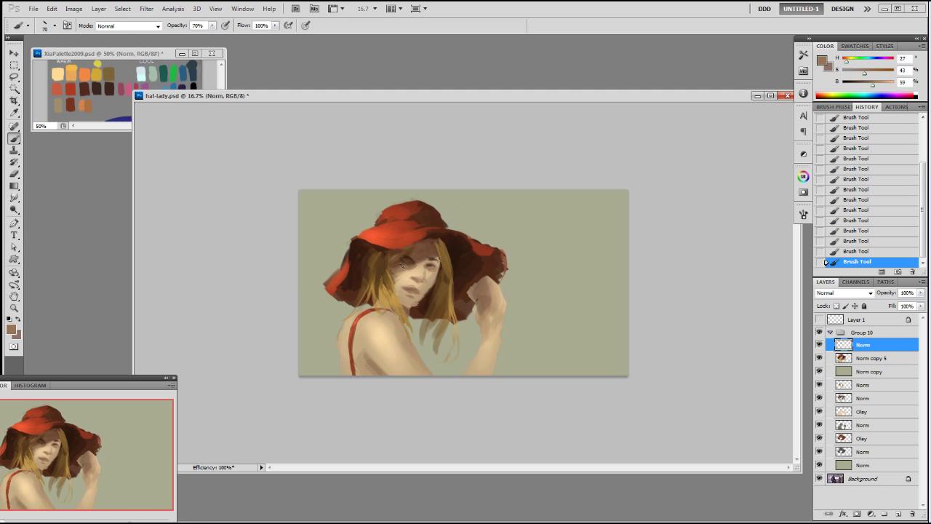
{"action": "left_click", "coordinate": [424, 271], "text": "alt"}
{"action": "left_click", "coordinate": [427, 272], "text": "alt"}
{"action": "left_click", "coordinate": [412, 277], "text": "alt"}
Sample a very dark brown and stroke in the eyebrow above the eye beside the golden lock.
{"action": "left_click", "coordinate": [413, 253], "text": "alt"}
{"action": "left_click", "coordinate": [412, 253], "text": "alt"}
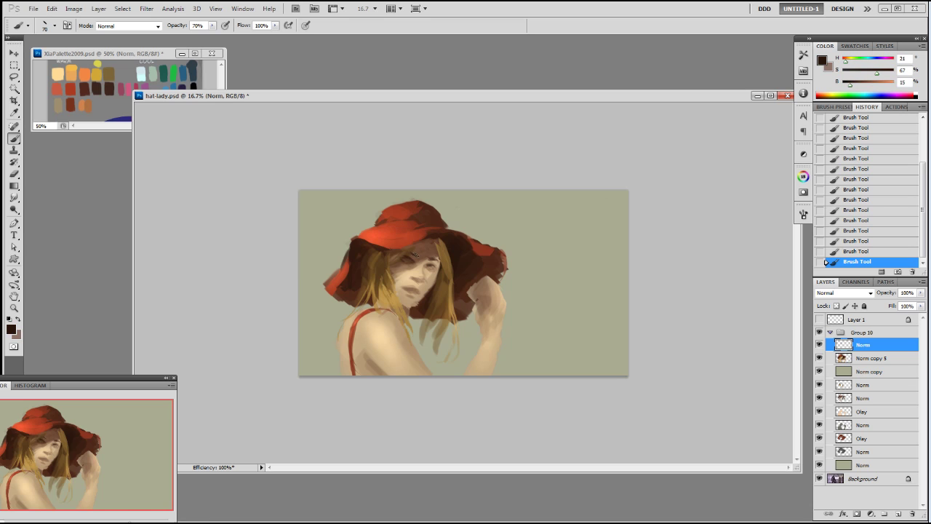
{"action": "left_click_drag", "start_coordinate": [413, 255], "coordinate": [422, 257]}
Sample light and mid skin tones around the chin and refine the chin, jaw shadow and lower lip.
{"action": "left_click", "coordinate": [415, 299], "text": "alt"}
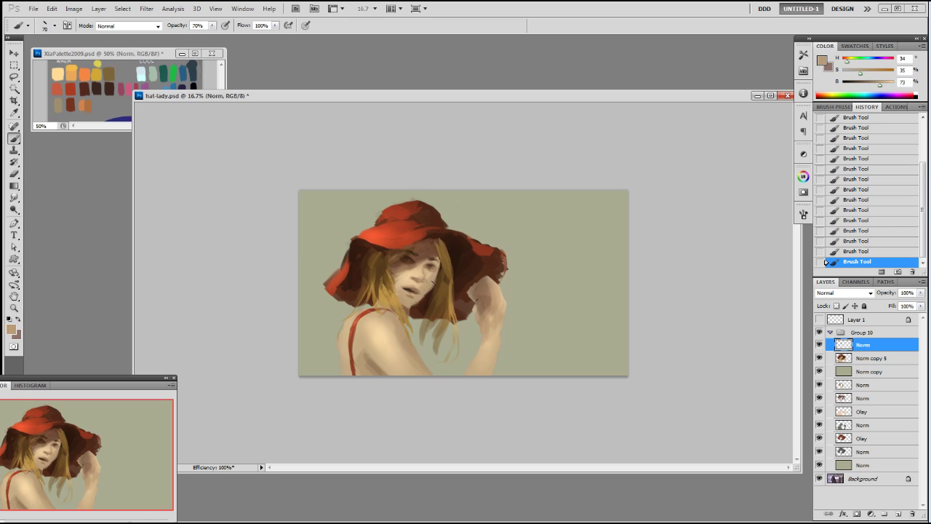
{"action": "left_click", "coordinate": [410, 305], "text": "alt"}
{"action": "left_click", "coordinate": [403, 305], "text": "alt"}
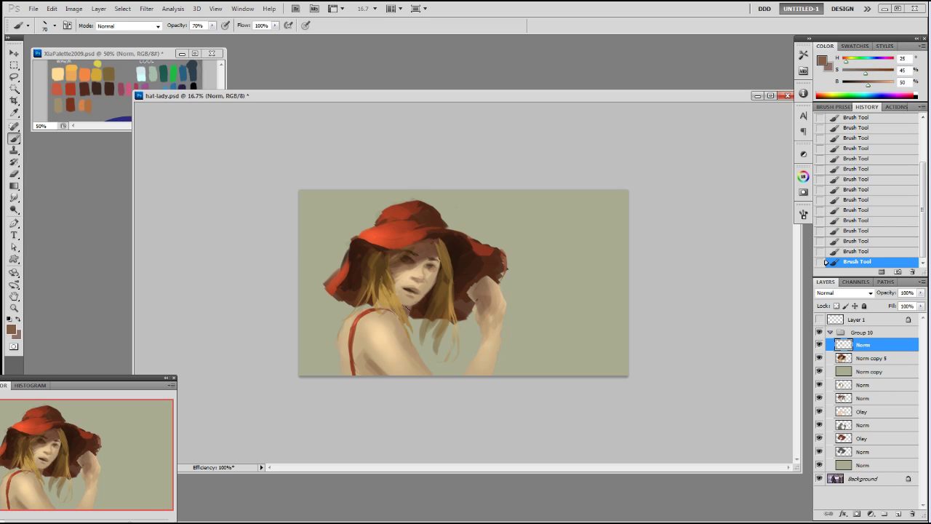
{"action": "left_click", "coordinate": [412, 304], "text": "alt"}
{"action": "left_click", "coordinate": [410, 294], "text": "alt"}
{"action": "left_click", "coordinate": [410, 298], "text": "alt"}
Blend the far cheek and the area beside the nose and mouth with sampled skin tones.
{"action": "left_click_drag", "start_coordinate": [419, 291], "coordinate": [426, 284]}
{"action": "left_click", "coordinate": [424, 279], "text": "alt"}
{"action": "left_click", "coordinate": [430, 280], "text": "alt"}
{"action": "left_click", "coordinate": [433, 271], "text": "alt"}
{"action": "left_click", "coordinate": [422, 288], "text": "alt"}
{"action": "left_click", "coordinate": [416, 290], "text": "alt"}
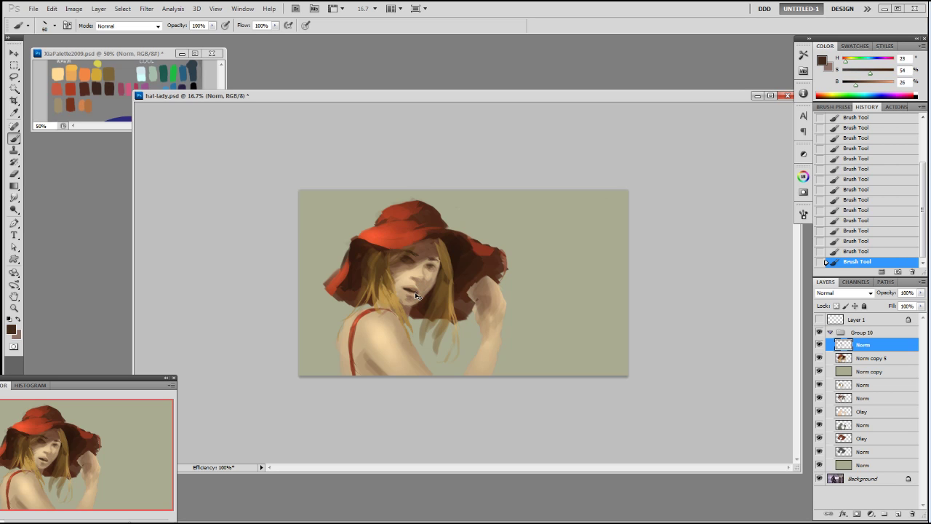
Refine the lips, mouth corner and chin at 100% opacity with sampled browns and skin tones.
{"action": "left_click", "coordinate": [412, 294], "text": "alt"}
{"action": "left_click", "coordinate": [405, 297], "text": "alt"}
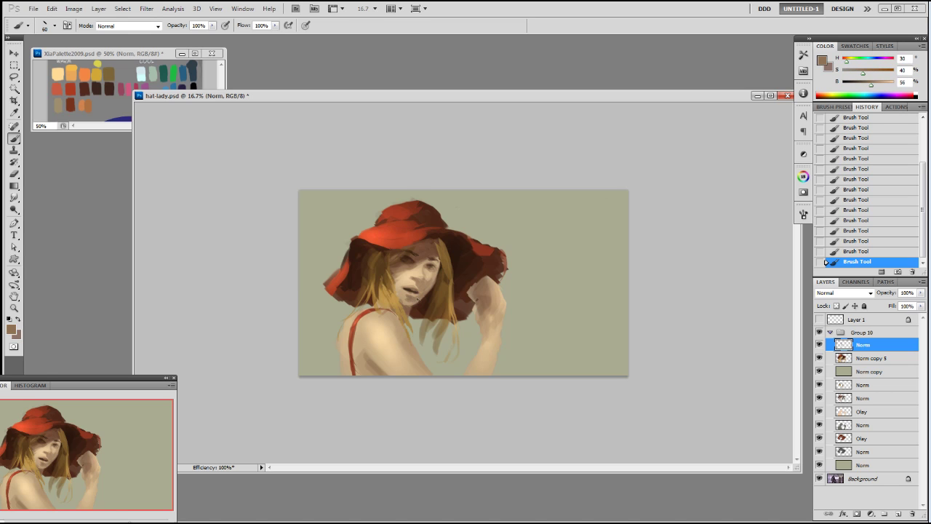
{"action": "left_click", "coordinate": [410, 304], "text": "alt"}
{"action": "left_click", "coordinate": [408, 299], "text": "alt"}
{"action": "left_click", "coordinate": [425, 281], "text": "alt"}
{"action": "left_click", "coordinate": [410, 290], "text": "alt"}
{"action": "left_click_drag", "start_coordinate": [401, 285], "coordinate": [411, 291]}
Sample light skin tones from the neck and shoulder with the brush at 90% opacity.
{"action": "left_click", "coordinate": [400, 320], "text": "alt"}
{"action": "key", "text": "9"}
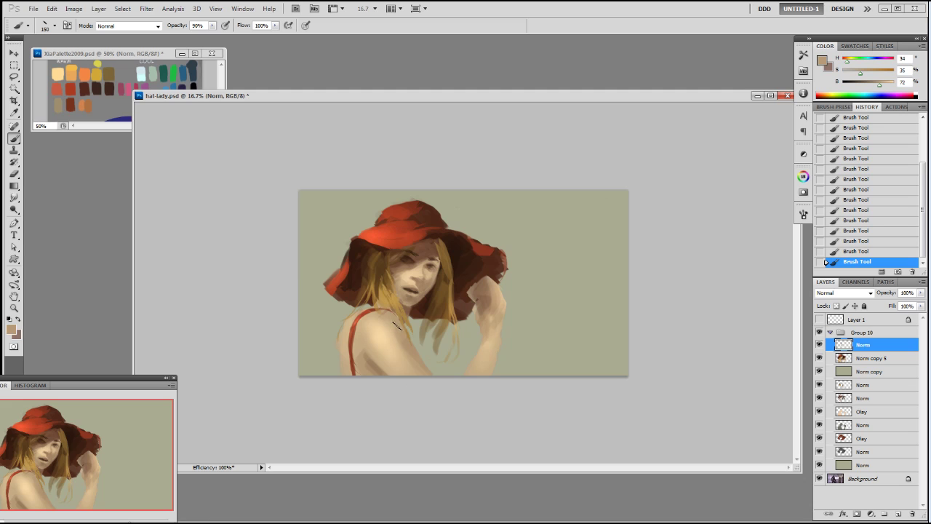
{"action": "left_click", "coordinate": [394, 328], "text": "alt"}
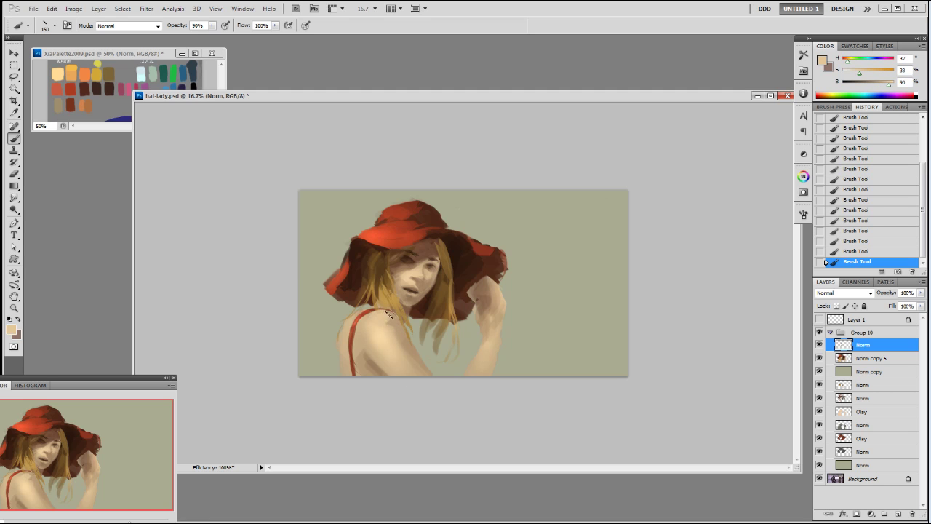
{"action": "left_click", "coordinate": [379, 320], "text": "alt"}
{"action": "left_click", "coordinate": [376, 323], "text": "alt"}
On the Norm copy 5 layer, erase along the back edge of the shoulder beside the hair with a 50 px eraser.
{"action": "key", "text": "alt+bracketleft"}
{"action": "key", "text": "e"}
{"action": "key", "text": "bracketleft"}
{"action": "key", "text": "bracketleft"}
{"action": "key", "text": "bracketleft"}
{"action": "key", "text": "bracketleft"}
{"action": "key", "text": "bracketleft"}
{"action": "key", "text": "bracketleft"}
{"action": "left_click_drag", "start_coordinate": [356, 313], "coordinate": [345, 324]}
{"action": "left_click_drag", "start_coordinate": [350, 317], "coordinate": [343, 327]}
{"action": "left_click_drag", "start_coordinate": [347, 320], "coordinate": [343, 328]}
{"action": "left_click", "coordinate": [346, 325]}
{"action": "left_click", "coordinate": [347, 323]}
{"action": "left_click", "coordinate": [349, 321]}
{"action": "left_click", "coordinate": [351, 319]}
{"action": "left_click", "coordinate": [354, 315]}
{"action": "left_click", "coordinate": [355, 314]}
{"action": "left_click", "coordinate": [357, 311]}
{"action": "left_click", "coordinate": [359, 309]}
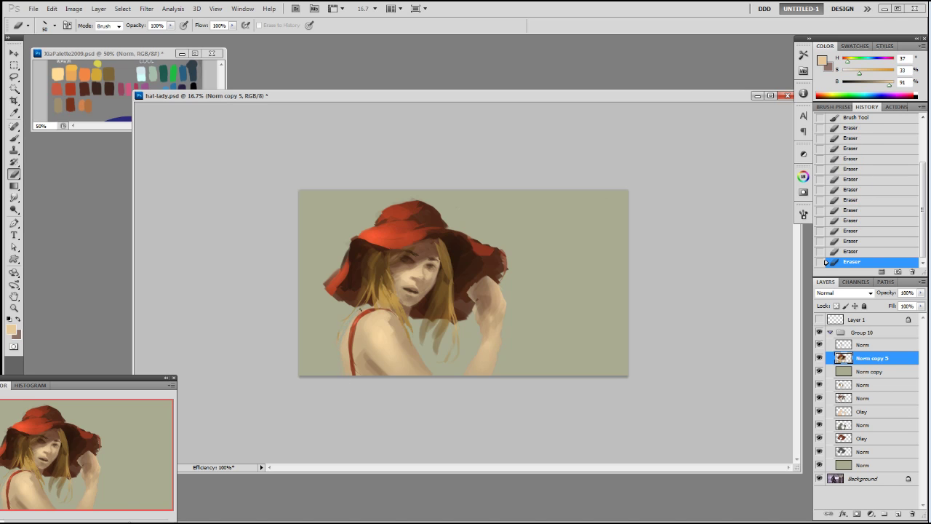
Add a new layer above the plain Norm copy background layer and shift the sampled background colour to a green with hue 83 and saturation 45%.
{"action": "left_click", "coordinate": [866, 374]}
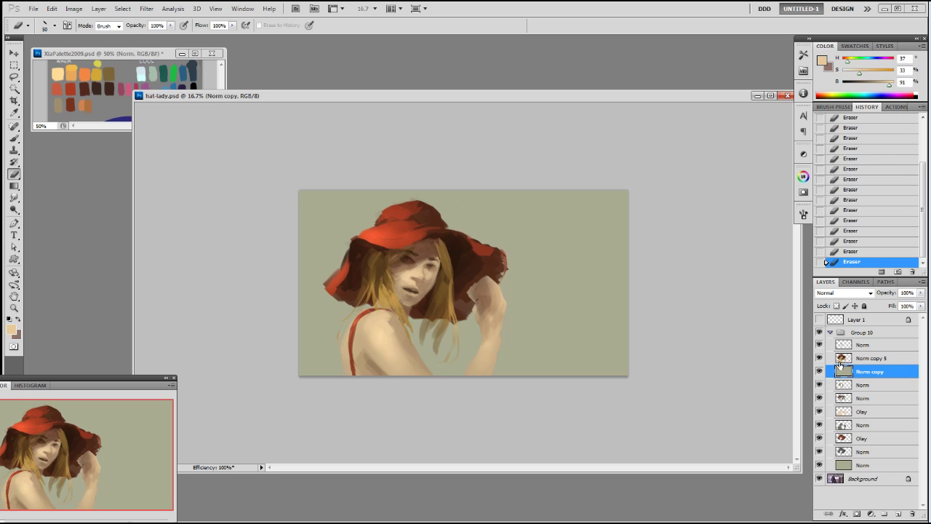
{"action": "key", "text": "ctrl+shift+n"}
{"action": "key", "text": "b"}
{"action": "left_click", "coordinate": [532, 290], "text": "alt"}
{"action": "left_click_drag", "start_coordinate": [857, 77], "coordinate": [866, 76]}
{"action": "left_click", "coordinate": [855, 62]}
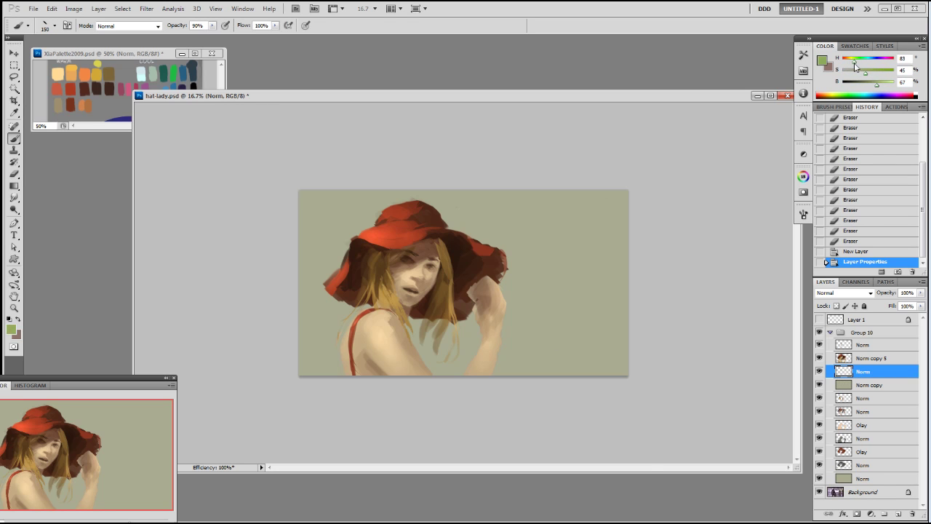
Darken the green to 35% brightness and paint large textured strokes at 80% opacity around the hat and in the background's far upper corner.
{"action": "right_click", "coordinate": [507, 242]}
{"action": "left_click", "coordinate": [538, 340]}
{"action": "left_click", "coordinate": [673, 245]}
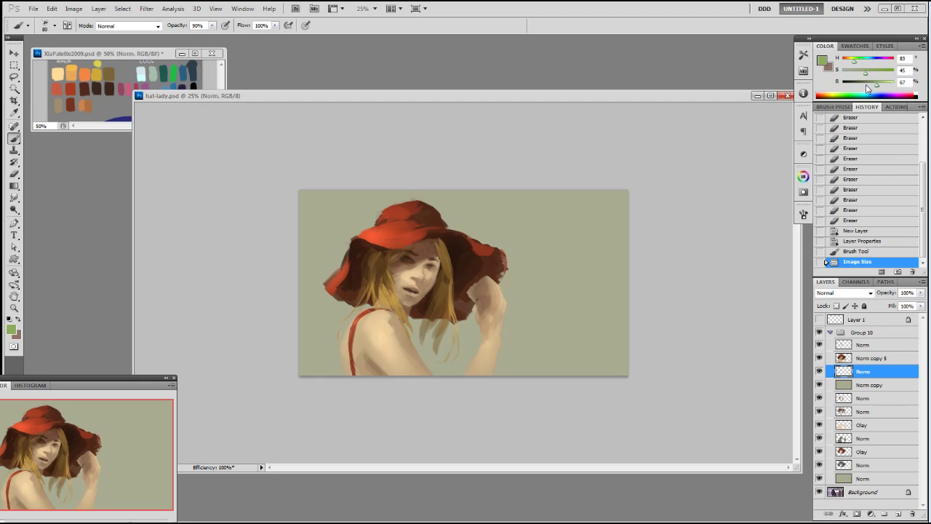
{"action": "left_click_drag", "start_coordinate": [872, 86], "coordinate": [861, 88]}
{"action": "key", "text": "bracketright"}
{"action": "key", "text": "bracketright"}
{"action": "key", "text": "bracketright"}
{"action": "key", "text": "bracketright"}
{"action": "key", "text": "bracketright"}
{"action": "key", "text": "bracketright"}
{"action": "key", "text": "bracketright"}
{"action": "key", "text": "bracketright"}
{"action": "key", "text": "bracketright"}
{"action": "key", "text": "bracketright"}
{"action": "key", "text": "8"}
{"action": "mouse_move", "coordinate": [452, 220]}
{"action": "left_mouse_down"}
{"action": "mouse_move", "coordinate": [498, 257]}
{"action": "mouse_move", "coordinate": [473, 222]}
{"action": "mouse_move", "coordinate": [396, 207]}
{"action": "mouse_move", "coordinate": [386, 214]}
{"action": "mouse_move", "coordinate": [400, 232]}
{"action": "mouse_move", "coordinate": [353, 214]}
{"action": "mouse_move", "coordinate": [353, 251]}
{"action": "mouse_move", "coordinate": [385, 199]}
{"action": "mouse_move", "coordinate": [458, 262]}
{"action": "left_mouse_up"}
{"action": "mouse_move", "coordinate": [453, 322]}
{"action": "left_mouse_down"}
{"action": "mouse_move", "coordinate": [467, 302]}
{"action": "mouse_move", "coordinate": [471, 317]}
{"action": "mouse_move", "coordinate": [435, 314]}
{"action": "mouse_move", "coordinate": [435, 342]}
{"action": "mouse_move", "coordinate": [464, 350]}
{"action": "mouse_move", "coordinate": [464, 328]}
{"action": "mouse_move", "coordinate": [454, 325]}
{"action": "mouse_move", "coordinate": [438, 350]}
{"action": "left_mouse_up"}
{"action": "key", "text": "ctrl+z"}
{"action": "mouse_move", "coordinate": [486, 224]}
{"action": "left_mouse_down"}
{"action": "mouse_move", "coordinate": [502, 206]}
{"action": "mouse_move", "coordinate": [515, 258]}
{"action": "left_mouse_up"}
{"action": "left_click_drag", "start_coordinate": [360, 186], "coordinate": [345, 255]}
{"action": "left_click_drag", "start_coordinate": [435, 345], "coordinate": [442, 336]}
{"action": "left_click_drag", "start_coordinate": [613, 177], "coordinate": [629, 280]}
Fill the background beside the shoulder, hat brim and raised arm with dark green strokes, using smaller brush sizes.
{"action": "key", "text": "bracketleft"}
{"action": "key", "text": "bracketleft"}
{"action": "key", "text": "bracketleft"}
{"action": "mouse_move", "coordinate": [309, 324]}
{"action": "left_mouse_down"}
{"action": "mouse_move", "coordinate": [301, 291]}
{"action": "mouse_move", "coordinate": [374, 324]}
{"action": "mouse_move", "coordinate": [364, 320]}
{"action": "left_mouse_up"}
{"action": "mouse_move", "coordinate": [515, 285]}
{"action": "left_mouse_down"}
{"action": "mouse_move", "coordinate": [512, 332]}
{"action": "mouse_move", "coordinate": [525, 292]}
{"action": "mouse_move", "coordinate": [526, 304]}
{"action": "left_mouse_up"}
{"action": "key", "text": "bracketleft"}
{"action": "left_click_drag", "start_coordinate": [350, 312], "coordinate": [347, 295]}
{"action": "key", "text": "bracketright"}
{"action": "left_click_drag", "start_coordinate": [368, 215], "coordinate": [336, 230]}
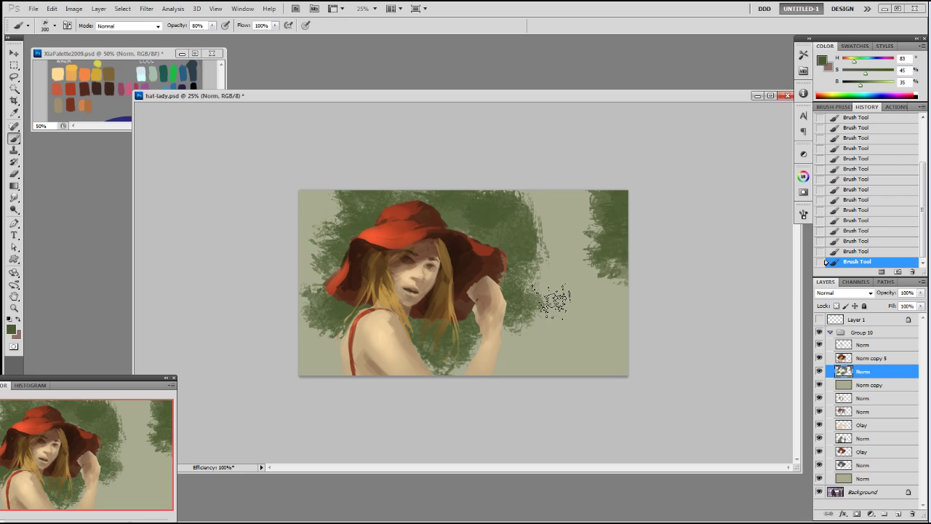
{"action": "key", "text": "bracketleft"}
{"action": "mouse_move", "coordinate": [476, 325]}
{"action": "left_mouse_down"}
{"action": "mouse_move", "coordinate": [477, 340]}
{"action": "mouse_move", "coordinate": [511, 337]}
{"action": "mouse_move", "coordinate": [503, 348]}
{"action": "mouse_move", "coordinate": [514, 353]}
{"action": "left_mouse_up"}
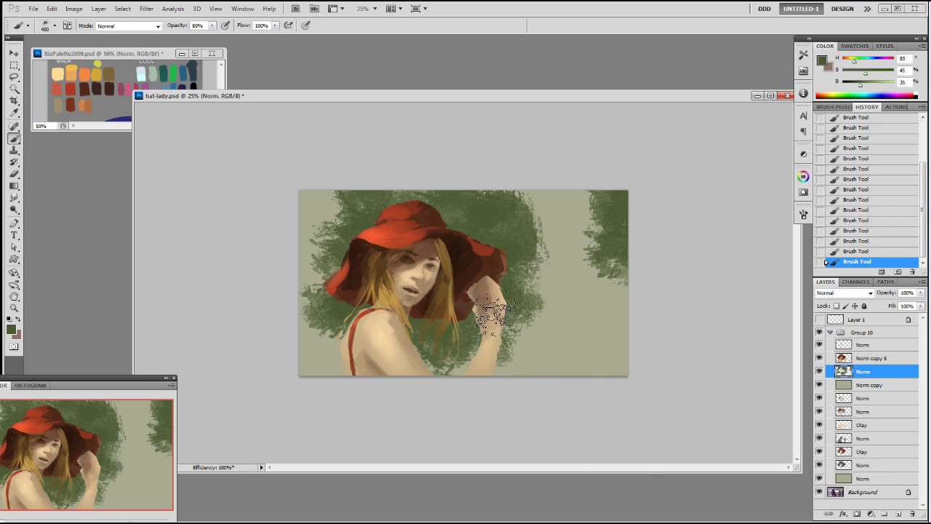
Switch to another textured brush and break up the edge of the green patch beyond the raised hand.
{"action": "key", "text": "bracketright"}
{"action": "key", "text": "bracketright"}
{"action": "key", "text": "bracketright"}
{"action": "key", "text": "bracketright"}
{"action": "right_click", "coordinate": [508, 320]}
{"action": "scroll", "coordinate": [571, 444], "scroll_direction": "down", "scroll_amount": 2}
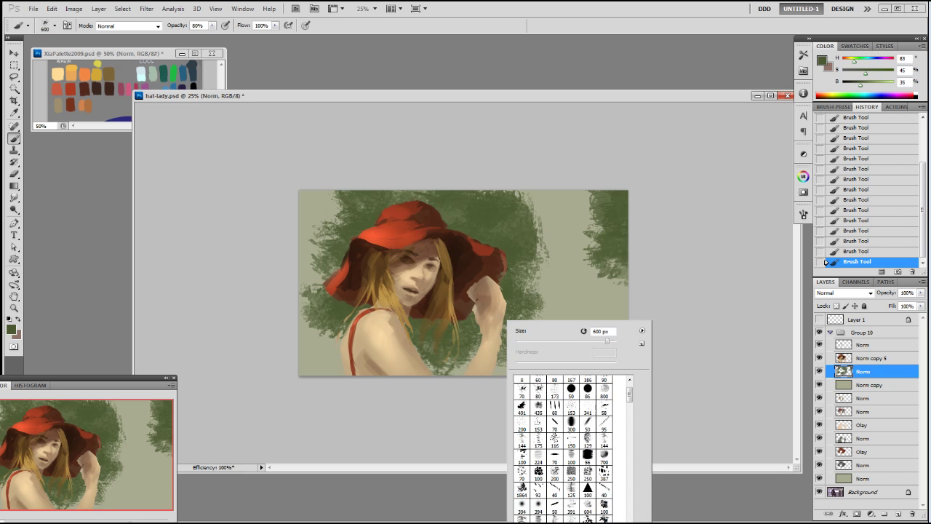
{"action": "double_click", "coordinate": [571, 463]}
{"action": "left_click_drag", "start_coordinate": [544, 255], "coordinate": [536, 300]}
{"action": "key", "text": "bracketleft"}
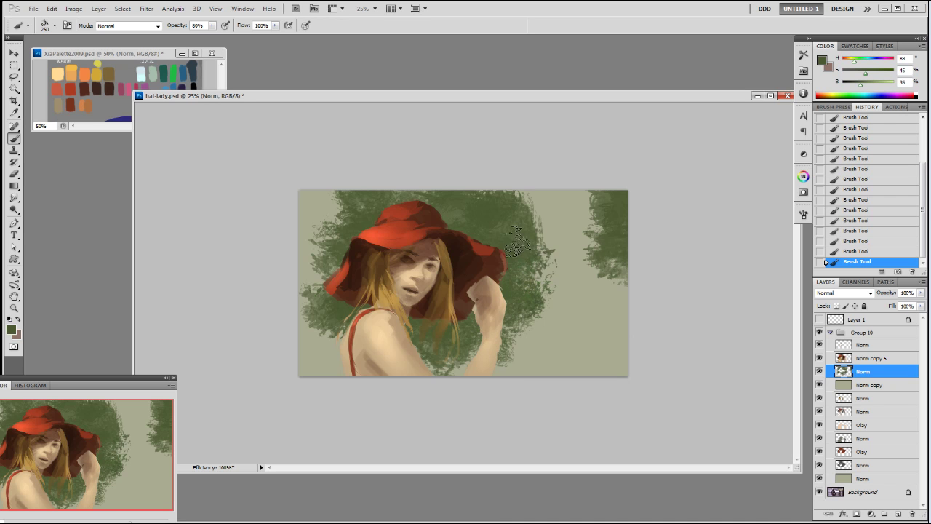
Choose a scattered texture brush at 500 px and paint green foliage marks in the lower background beyond the arm.
{"action": "right_click", "coordinate": [538, 362]}
{"action": "double_click", "coordinate": [572, 391]}
{"action": "key", "text": "bracketright"}
{"action": "key", "text": "bracketright"}
{"action": "key", "text": "bracketright"}
{"action": "key", "text": "bracketright"}
{"action": "key", "text": "bracketright"}
{"action": "key", "text": "bracketright"}
{"action": "key", "text": "bracketright"}
{"action": "key", "text": "bracketright"}
{"action": "mouse_move", "coordinate": [561, 372]}
{"action": "left_mouse_down"}
{"action": "mouse_move", "coordinate": [589, 371]}
{"action": "mouse_move", "coordinate": [535, 353]}
{"action": "mouse_move", "coordinate": [502, 361]}
{"action": "mouse_move", "coordinate": [531, 327]}
{"action": "mouse_move", "coordinate": [589, 331]}
{"action": "mouse_move", "coordinate": [538, 321]}
{"action": "mouse_move", "coordinate": [578, 341]}
{"action": "left_mouse_up"}
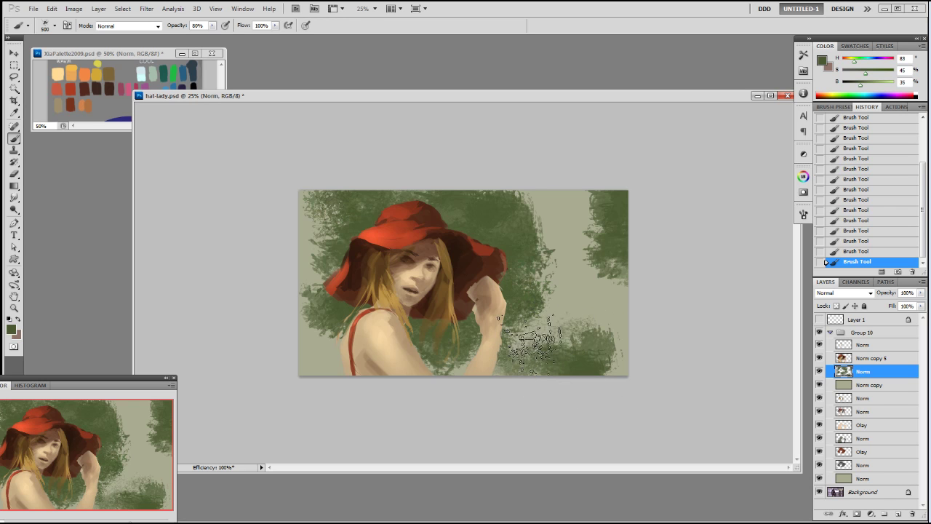
Choose a textured eraser tip, enlarge it and erase green from the background above the hat brim's near side.
{"action": "key", "text": "e"}
{"action": "right_click", "coordinate": [333, 220]}
{"action": "left_click", "coordinate": [367, 291]}
{"action": "left_click", "coordinate": [363, 201]}
{"action": "key", "text": "bracketright"}
{"action": "key", "text": "bracketright"}
{"action": "key", "text": "bracketright"}
{"action": "key", "text": "bracketright"}
{"action": "key", "text": "bracketright"}
{"action": "key", "text": "bracketright"}
{"action": "key", "text": "bracketright"}
{"action": "key", "text": "bracketright"}
{"action": "key", "text": "bracketright"}
{"action": "key", "text": "bracketright"}
{"action": "mouse_move", "coordinate": [340, 209]}
{"action": "left_mouse_down"}
{"action": "mouse_move", "coordinate": [327, 233]}
{"action": "mouse_move", "coordinate": [336, 230]}
{"action": "left_mouse_up"}
{"action": "mouse_move", "coordinate": [349, 236]}
{"action": "left_mouse_down"}
{"action": "mouse_move", "coordinate": [363, 244]}
{"action": "mouse_move", "coordinate": [340, 208]}
{"action": "left_mouse_up"}
{"action": "mouse_move", "coordinate": [339, 204]}
{"action": "left_mouse_down"}
{"action": "mouse_move", "coordinate": [331, 193]}
{"action": "mouse_move", "coordinate": [370, 222]}
{"action": "left_mouse_up"}
{"action": "mouse_move", "coordinate": [364, 218]}
{"action": "left_mouse_down"}
{"action": "mouse_move", "coordinate": [307, 199]}
{"action": "mouse_move", "coordinate": [366, 218]}
{"action": "left_mouse_up"}
Glaze green texture at 30% opacity down the background behind the lady's hat and back.
{"action": "key", "text": "b"}
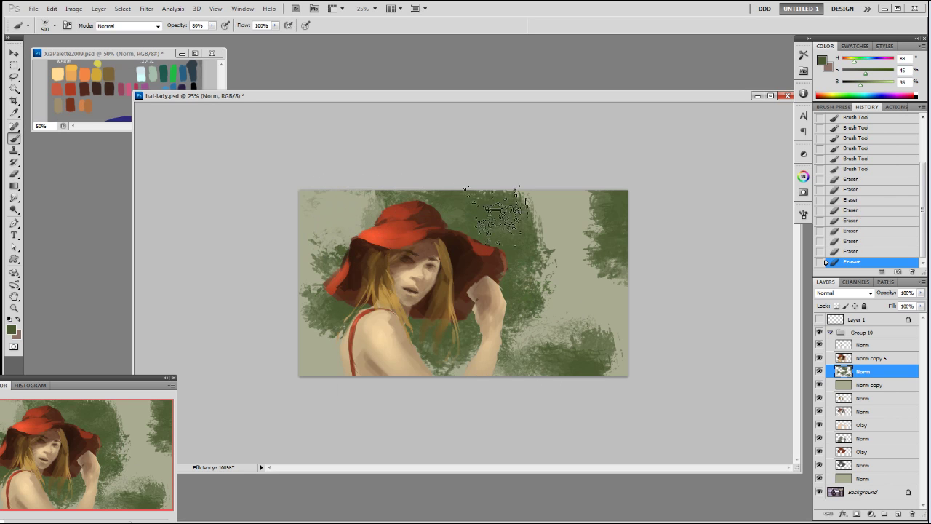
{"action": "mouse_move", "coordinate": [317, 193]}
{"action": "left_mouse_down"}
{"action": "mouse_move", "coordinate": [299, 205]}
{"action": "mouse_move", "coordinate": [306, 225]}
{"action": "left_mouse_up"}
{"action": "mouse_move", "coordinate": [306, 232]}
{"action": "left_mouse_down"}
{"action": "mouse_move", "coordinate": [301, 254]}
{"action": "mouse_move", "coordinate": [315, 268]}
{"action": "left_mouse_up"}
{"action": "left_click_drag", "start_coordinate": [318, 260], "coordinate": [329, 225]}
{"action": "left_click_drag", "start_coordinate": [323, 233], "coordinate": [311, 288]}
{"action": "left_click_drag", "start_coordinate": [309, 295], "coordinate": [306, 327]}
{"action": "left_click_drag", "start_coordinate": [306, 329], "coordinate": [323, 338]}
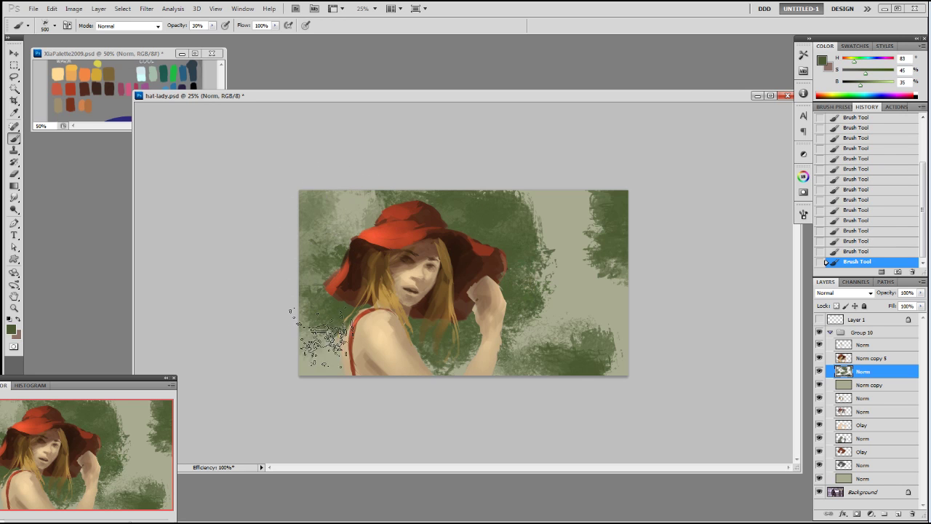
Blend the gaps in the background beyond the raised hand with 30% green strokes at smaller brush sizes.
{"action": "mouse_move", "coordinate": [576, 240]}
{"action": "left_mouse_down"}
{"action": "mouse_move", "coordinate": [577, 279]}
{"action": "mouse_move", "coordinate": [598, 288]}
{"action": "left_mouse_up"}
{"action": "key", "text": "bracketleft"}
{"action": "key", "text": "bracketleft"}
{"action": "key", "text": "bracketleft"}
{"action": "key", "text": "bracketleft"}
{"action": "mouse_move", "coordinate": [603, 246]}
{"action": "left_mouse_down"}
{"action": "mouse_move", "coordinate": [581, 206]}
{"action": "mouse_move", "coordinate": [582, 236]}
{"action": "left_mouse_up"}
{"action": "key", "text": "bracketright"}
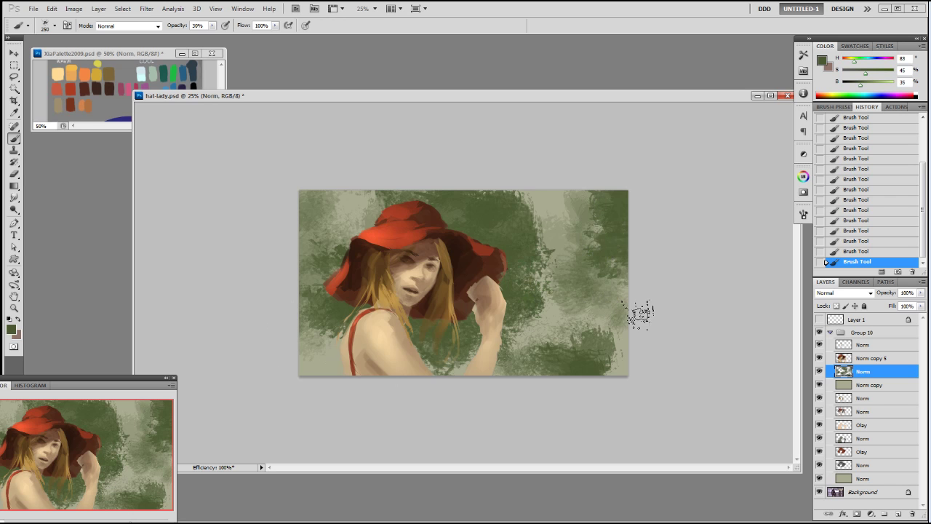
Add a new layer at the top of the group and choose the 19 px slanted brush.
{"action": "left_click", "coordinate": [853, 344]}
{"action": "key", "text": "F2"}
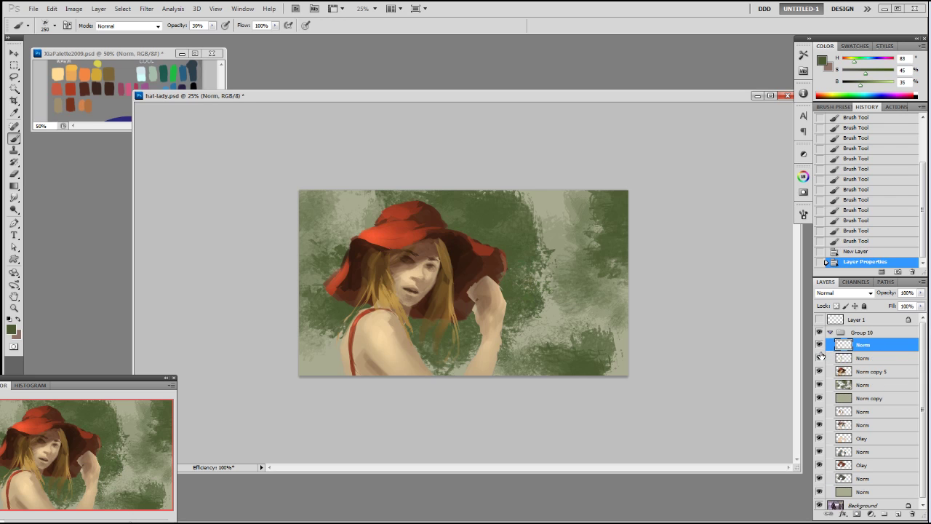
{"action": "right_click", "coordinate": [524, 287]}
{"action": "left_click_drag", "start_coordinate": [647, 364], "coordinate": [646, 351]}
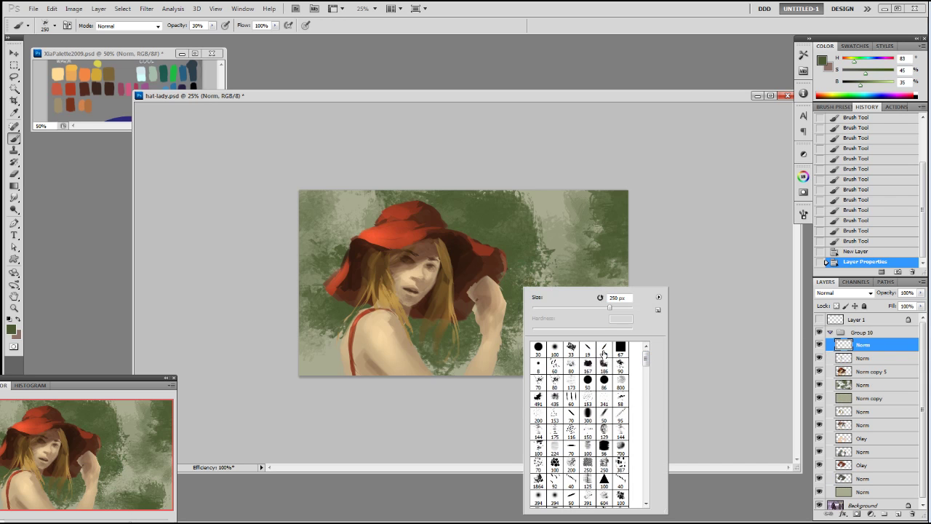
{"action": "left_click", "coordinate": [587, 349]}
{"action": "left_click", "coordinate": [677, 257]}
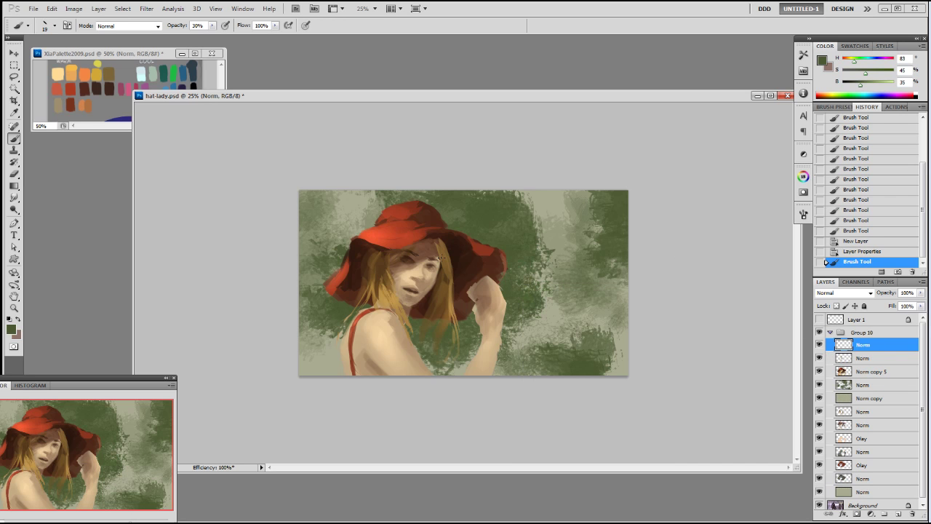
On the layer just below the new one, sample eye tones and dab in the eyelid and brow beside the golden lock.
{"action": "key", "text": "alt+bracketleft"}
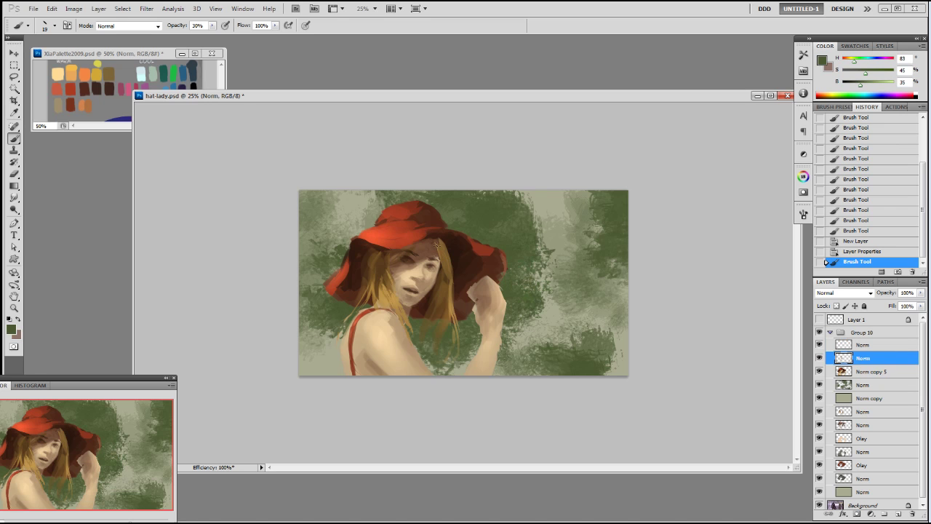
{"action": "left_click", "coordinate": [428, 259], "text": "alt"}
{"action": "left_click_drag", "start_coordinate": [429, 260], "coordinate": [435, 259]}
{"action": "key", "text": "ctrl+z"}
{"action": "key", "text": "bracketright"}
{"action": "left_click", "coordinate": [427, 260], "text": "alt"}
{"action": "left_click_drag", "start_coordinate": [433, 258], "coordinate": [428, 260]}
{"action": "left_click", "coordinate": [425, 253]}
{"action": "left_click", "coordinate": [426, 256]}
{"action": "left_click", "coordinate": [425, 258]}
Refine the outer corner of the eye beside the golden lock with freshly sampled tones.
{"action": "left_click", "coordinate": [426, 260], "text": "alt"}
{"action": "left_click", "coordinate": [432, 255]}
{"action": "left_click", "coordinate": [437, 259]}
{"action": "left_click", "coordinate": [434, 260], "text": "alt"}
{"action": "left_click", "coordinate": [434, 259]}
{"action": "left_click", "coordinate": [434, 258]}
{"action": "left_click", "coordinate": [435, 259]}
{"action": "left_click", "coordinate": [436, 259]}
Sample the cheek's skin tones and dab them in beneath the eye farther from the golden lock.
{"action": "left_click", "coordinate": [411, 269], "text": "alt"}
{"action": "left_click", "coordinate": [410, 269]}
{"action": "left_click", "coordinate": [406, 271]}
{"action": "left_click", "coordinate": [402, 271]}
{"action": "left_click", "coordinate": [408, 272], "text": "alt"}
On the group's top layer, shade the side of the face with sampled skin browns and a soft 125 px brush.
{"action": "right_click", "coordinate": [408, 277]}
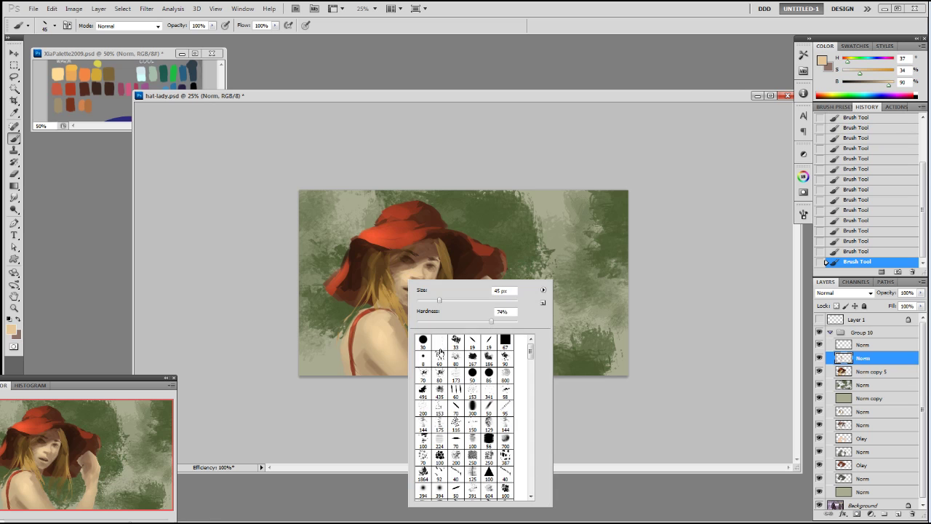
{"action": "left_click", "coordinate": [440, 339]}
{"action": "left_click", "coordinate": [654, 179]}
{"action": "left_click", "coordinate": [874, 346]}
{"action": "key", "text": "bracketright"}
{"action": "left_click", "coordinate": [401, 275], "text": "alt"}
{"action": "left_click", "coordinate": [404, 275], "text": "alt"}
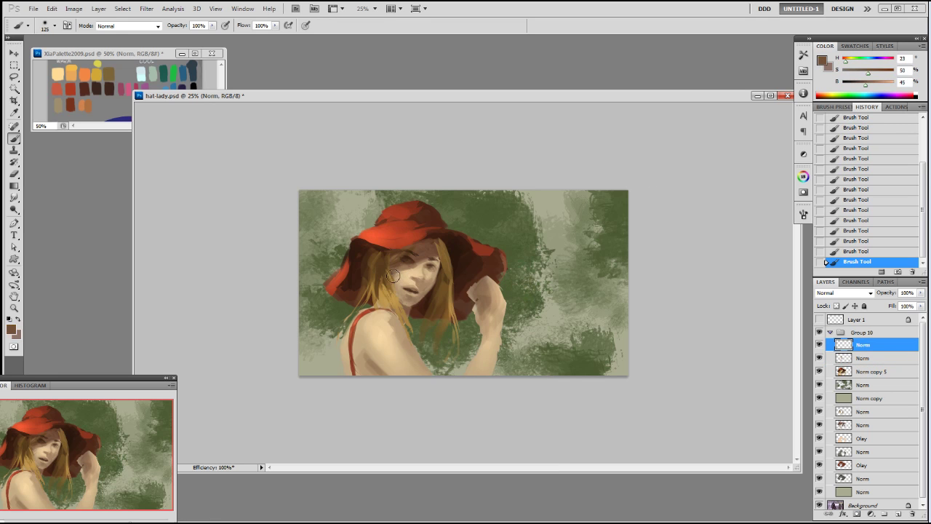
{"action": "left_click", "coordinate": [407, 273], "text": "alt"}
Soften the shadow around the forehead and the eye nearer the raised hand with a soft 150 px brush at 30% opacity.
{"action": "right_click", "coordinate": [494, 251]}
{"action": "double_click", "coordinate": [557, 314]}
{"action": "left_click", "coordinate": [415, 251], "text": "alt"}
{"action": "right_click", "coordinate": [422, 286]}
{"action": "double_click", "coordinate": [459, 352]}
{"action": "key", "text": "bracketright"}
{"action": "key", "text": "bracketright"}
{"action": "key", "text": "3"}
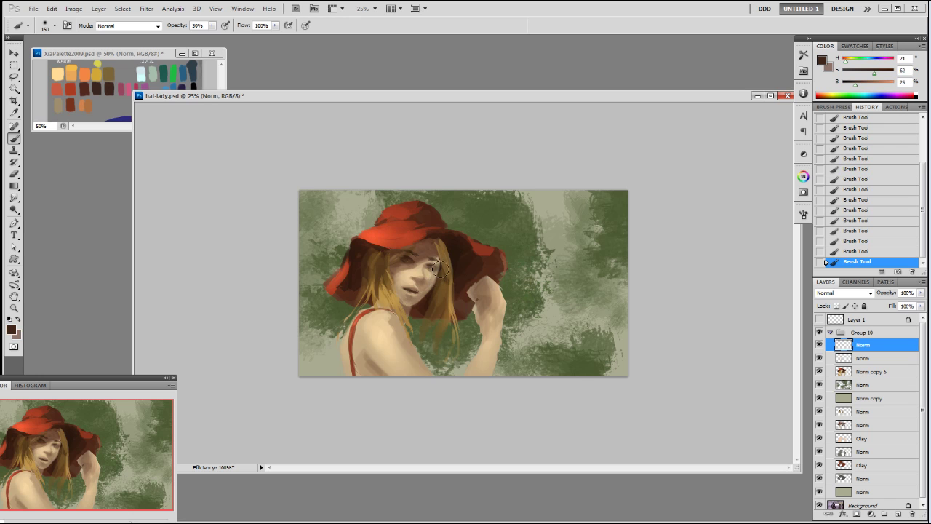
{"action": "left_click", "coordinate": [441, 263], "text": "alt"}
{"action": "left_click", "coordinate": [440, 268], "text": "alt"}
Sample the hat's red and paint it along the front edge of the brim with a 45 px brush.
{"action": "right_click", "coordinate": [402, 332]}
{"action": "double_click", "coordinate": [518, 360]}
{"action": "left_click", "coordinate": [387, 244], "text": "alt"}
{"action": "left_click", "coordinate": [421, 235], "text": "alt"}
{"action": "right_click", "coordinate": [424, 243]}
{"action": "double_click", "coordinate": [508, 316]}
{"action": "left_click_drag", "start_coordinate": [411, 242], "coordinate": [434, 233]}
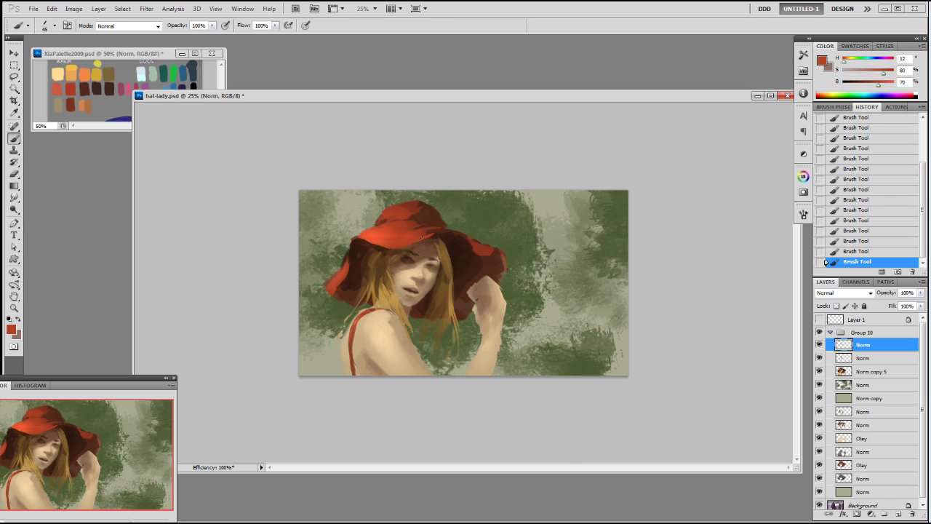
Refine the brim's front edge and its dark fold toward the raised hand with sampled reds and dark browns.
{"action": "left_click", "coordinate": [433, 232], "text": "alt"}
{"action": "left_click", "coordinate": [414, 240], "text": "alt"}
{"action": "left_click", "coordinate": [438, 229], "text": "alt"}
{"action": "left_click", "coordinate": [434, 229], "text": "alt"}
{"action": "left_click", "coordinate": [461, 233], "text": "alt"}
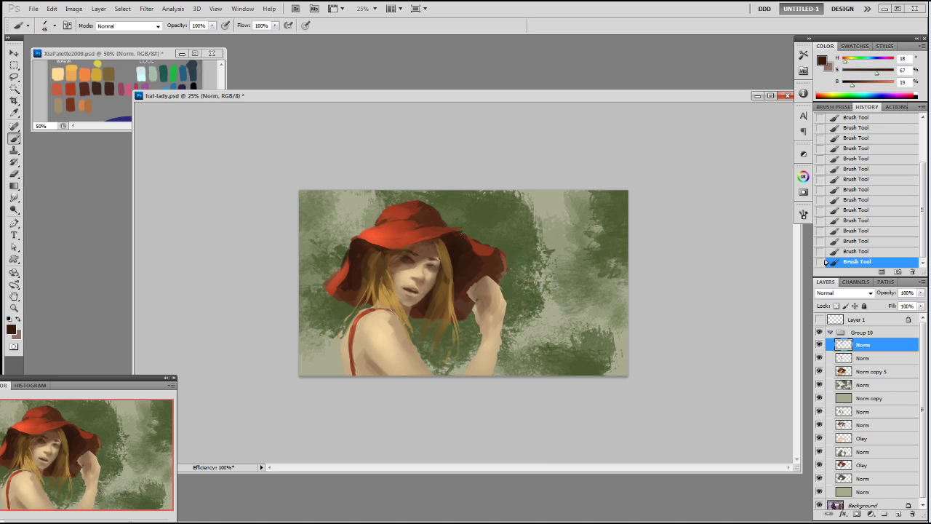
{"action": "left_click", "coordinate": [465, 233], "text": "alt"}
{"action": "left_click", "coordinate": [466, 234], "text": "alt"}
{"action": "left_click", "coordinate": [467, 232], "text": "alt"}
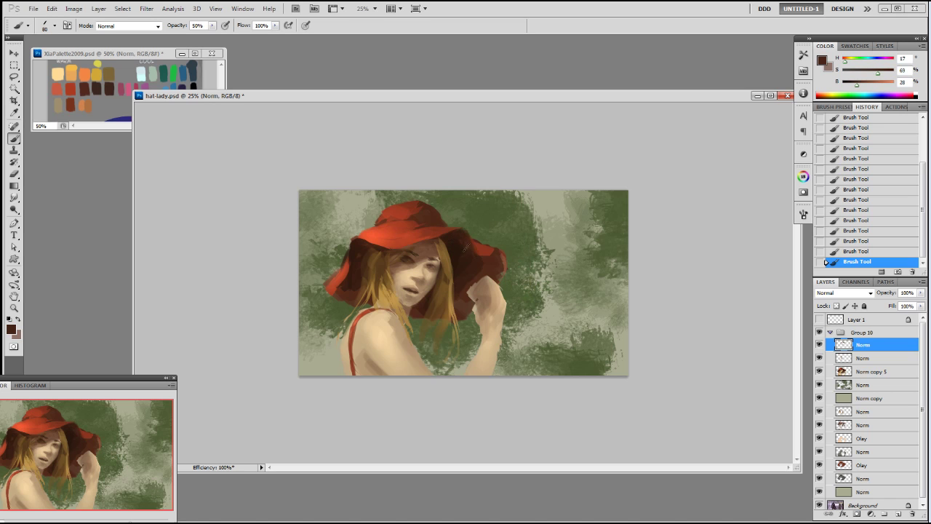
{"action": "left_click", "coordinate": [400, 240], "text": "alt"}
{"action": "left_click", "coordinate": [390, 242], "text": "alt"}
{"action": "left_click", "coordinate": [411, 240], "text": "alt"}
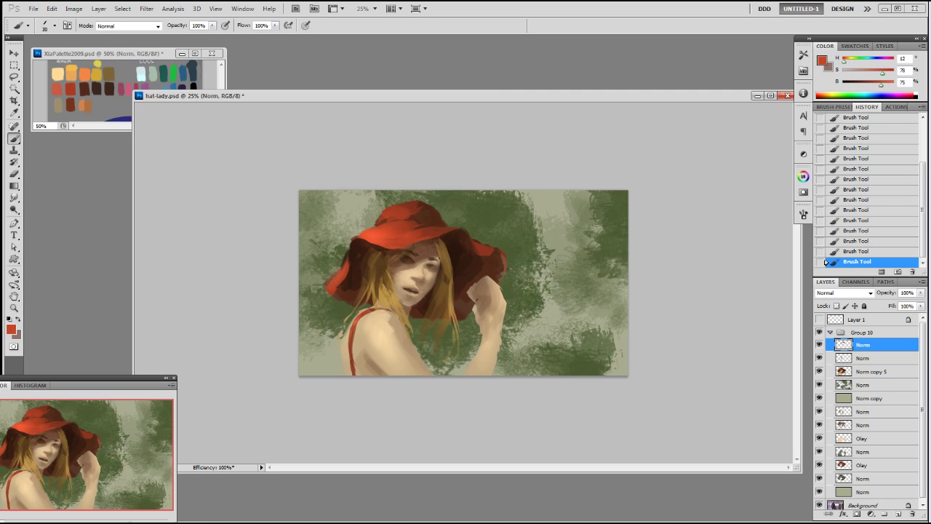
Deepen the underside of the brim with sampled dark browns and a textured brush of up to 175 px at 50% opacity.
{"action": "left_click", "coordinate": [362, 249], "text": "alt"}
{"action": "right_click", "coordinate": [363, 250]}
{"action": "double_click", "coordinate": [404, 359]}
{"action": "key", "text": "5"}
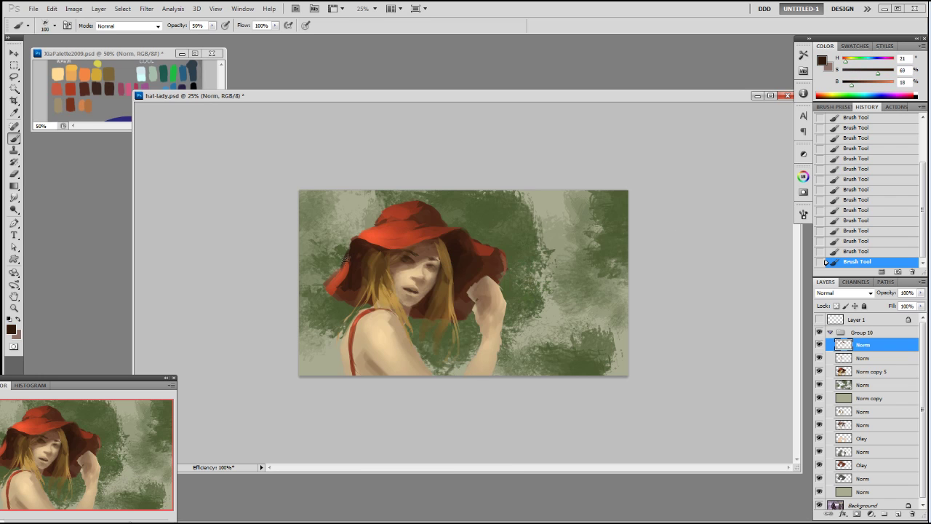
{"action": "key", "text": "bracketright"}
{"action": "key", "text": "bracketright"}
{"action": "key", "text": "bracketright"}
{"action": "left_click", "coordinate": [449, 244], "text": "alt"}
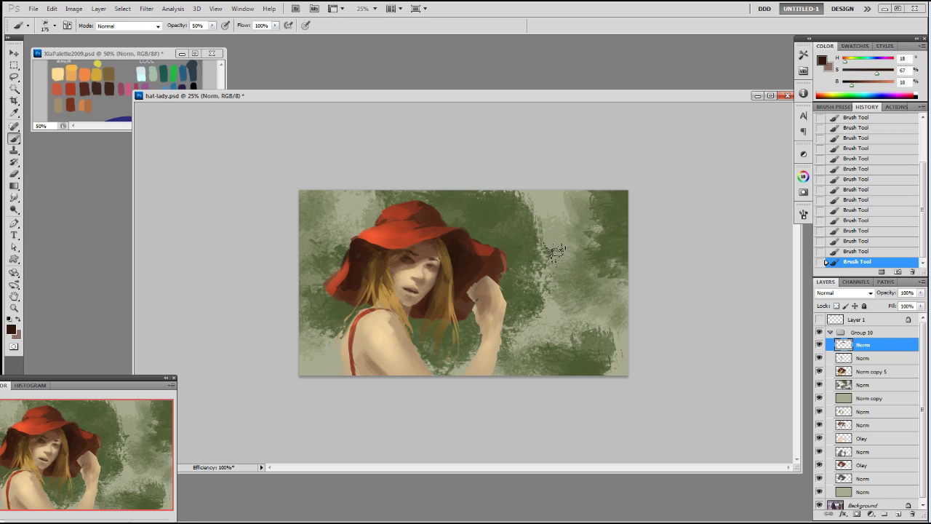
Mix a greyish skin tone with 16% saturation and dab it into the eye on the shoulder side with a 35 px brush.
{"action": "left_click", "coordinate": [414, 257], "text": "alt"}
{"action": "mouse_move", "coordinate": [859, 86]}
{"action": "left_mouse_down"}
{"action": "mouse_move", "coordinate": [875, 86]}
{"action": "mouse_move", "coordinate": [850, 73]}
{"action": "left_mouse_up"}
{"action": "right_click", "coordinate": [523, 285]}
{"action": "double_click", "coordinate": [586, 352]}
{"action": "key", "text": "ctrl+plus"}
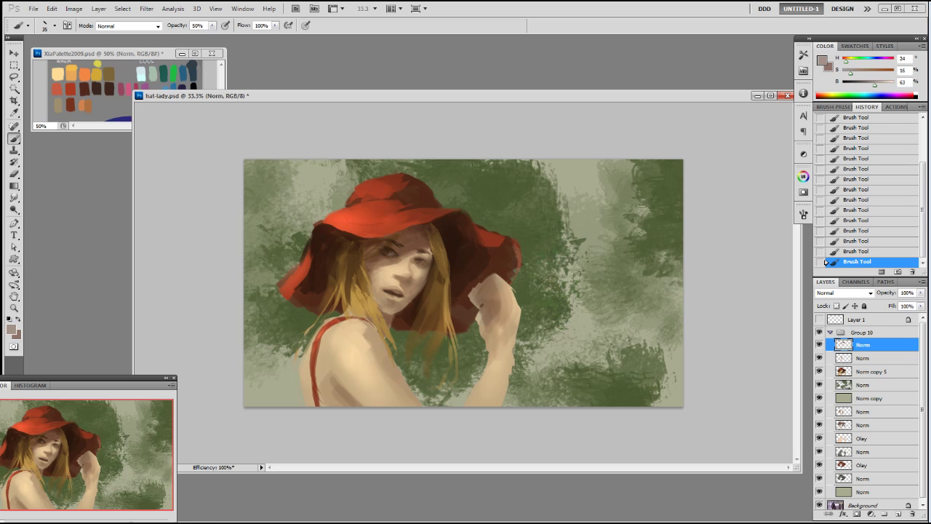
{"action": "left_click", "coordinate": [392, 253], "text": "alt"}
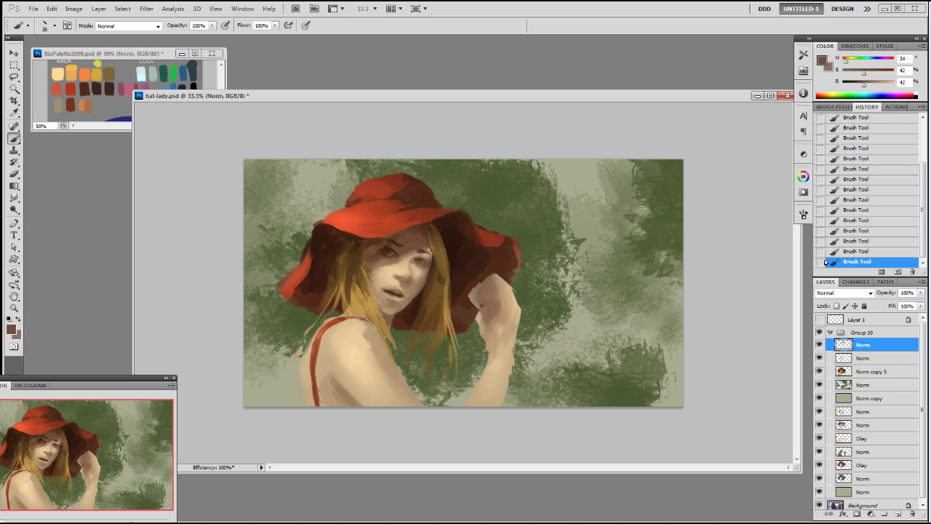
Define the lids and whites of both eyes with sampled browns and greys, using a 30 px brush at full opacity.
{"action": "left_click", "coordinate": [392, 249], "text": "alt"}
{"action": "left_click", "coordinate": [429, 251], "text": "alt"}
{"action": "left_click", "coordinate": [402, 253], "text": "alt"}
{"action": "left_click", "coordinate": [426, 259], "text": "alt"}
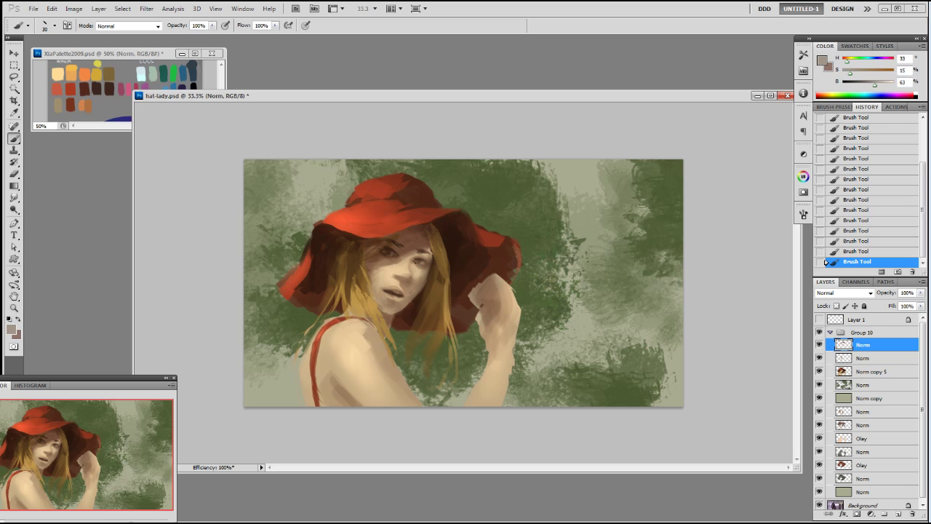
{"action": "left_click", "coordinate": [423, 256], "text": "alt"}
{"action": "left_click", "coordinate": [422, 255], "text": "alt"}
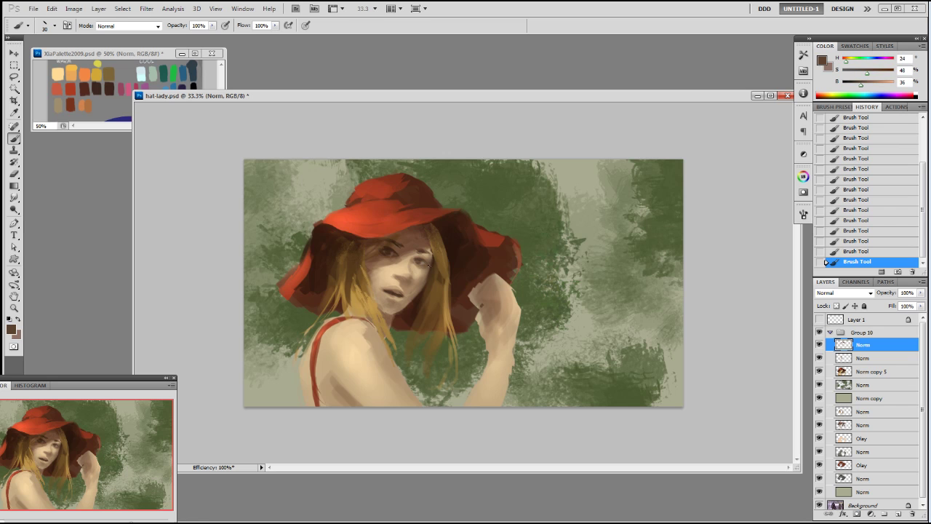
Shape the upper lid and outer corner of the shoulder-side eye with freshly sampled shadow tones.
{"action": "left_click", "coordinate": [396, 240], "text": "alt"}
{"action": "left_click", "coordinate": [403, 248], "text": "alt"}
{"action": "left_click", "coordinate": [397, 248], "text": "alt"}
{"action": "left_click", "coordinate": [405, 249], "text": "alt"}
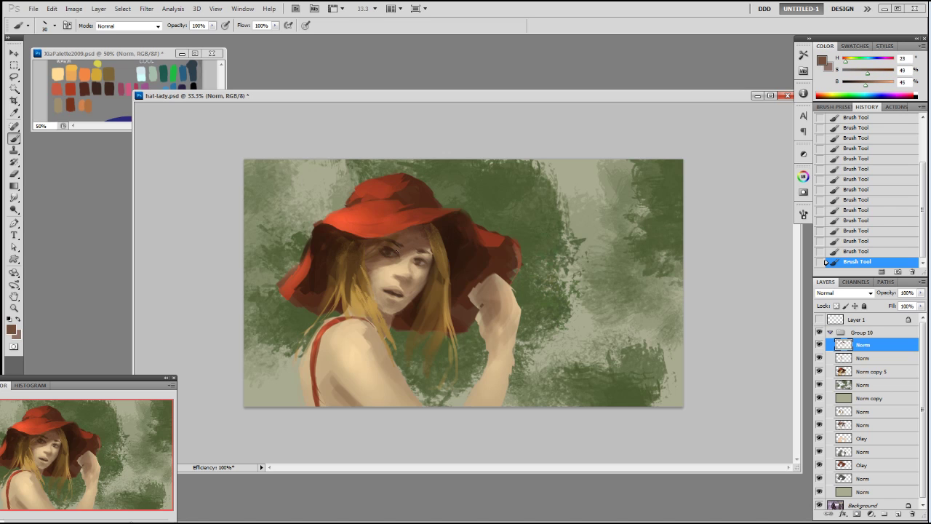
{"action": "left_click", "coordinate": [394, 254], "text": "alt"}
{"action": "left_click", "coordinate": [385, 255], "text": "alt"}
{"action": "left_click", "coordinate": [379, 252], "text": "alt"}
{"action": "left_click", "coordinate": [383, 253], "text": "alt"}
Switch to the 19 px slanted brush and sharpen the lower lid and iris of the shoulder-side eye.
{"action": "left_click", "coordinate": [390, 259], "text": "alt"}
{"action": "right_click", "coordinate": [391, 260]}
{"action": "double_click", "coordinate": [501, 331]}
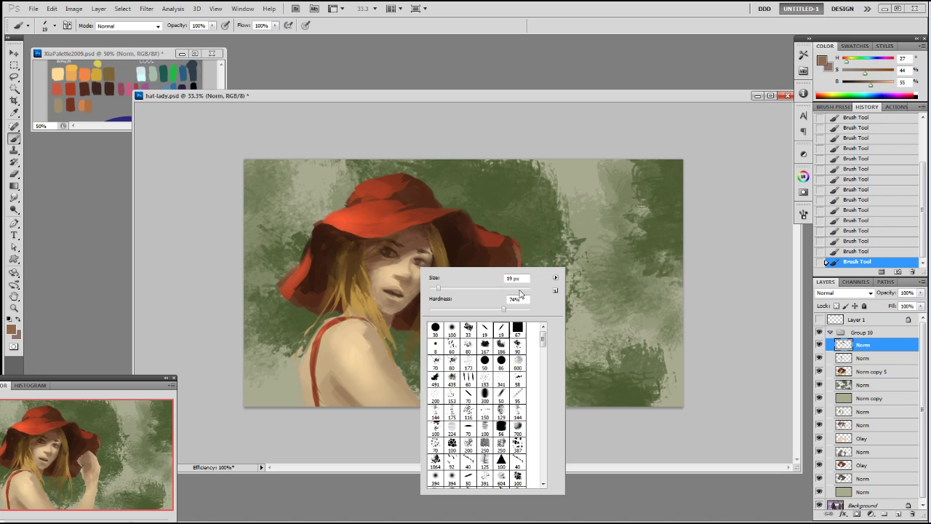
{"action": "left_click", "coordinate": [381, 252], "text": "alt"}
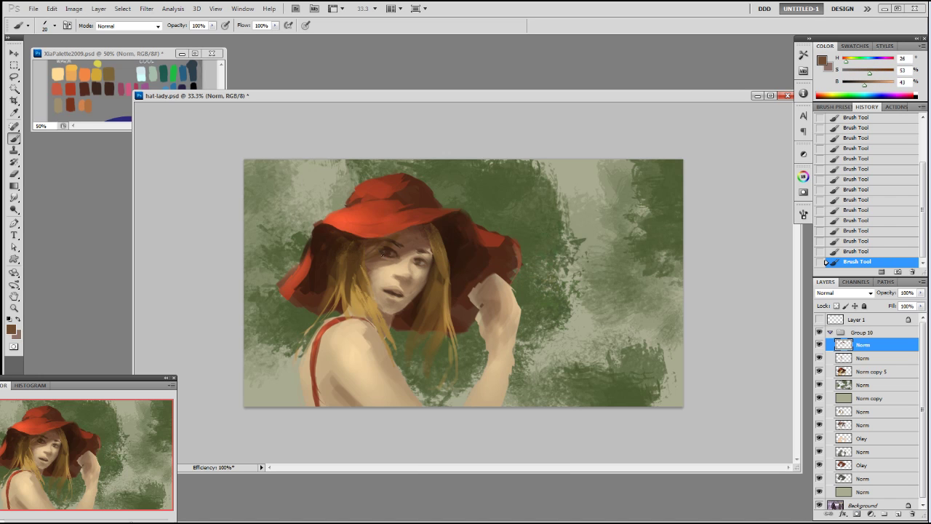
{"action": "left_click", "coordinate": [389, 256], "text": "alt"}
{"action": "left_click", "coordinate": [398, 255], "text": "alt"}
{"action": "left_click", "coordinate": [381, 252], "text": "alt"}
Sample skin tones between the eyes and paint the inner eye corner and upper nose bridge with a 40 px brush.
{"action": "left_click", "coordinate": [400, 259], "text": "alt"}
{"action": "left_click", "coordinate": [396, 261], "text": "alt"}
{"action": "left_click", "coordinate": [405, 256], "text": "alt"}
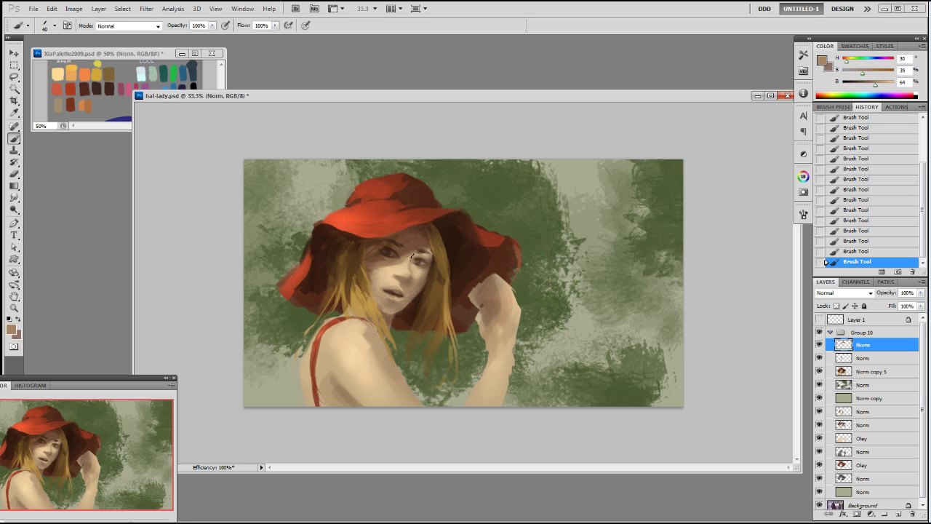
{"action": "left_click", "coordinate": [412, 259], "text": "alt"}
{"action": "left_click", "coordinate": [405, 262], "text": "alt"}
{"action": "left_click", "coordinate": [400, 261], "text": "alt"}
{"action": "left_click", "coordinate": [404, 256], "text": "alt"}
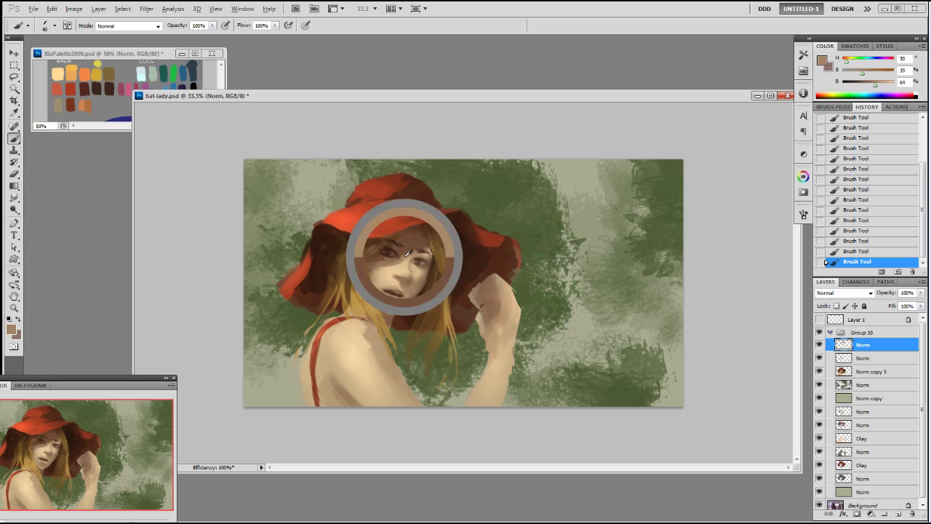
Paint the eyebrow above the shoulder-side eye with sampled dark browns and the 19 px slanted brush.
{"action": "right_click", "coordinate": [470, 211]}
{"action": "left_click", "coordinate": [544, 283]}
{"action": "left_click", "coordinate": [364, 247]}
{"action": "left_click", "coordinate": [392, 242], "text": "alt"}
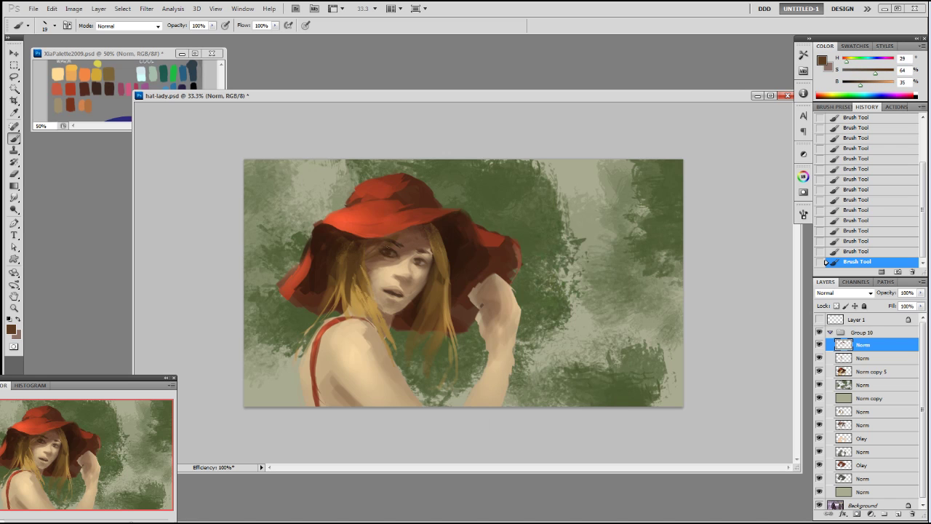
{"action": "left_click", "coordinate": [395, 245], "text": "alt"}
{"action": "left_click", "coordinate": [404, 252], "text": "alt"}
{"action": "left_click", "coordinate": [401, 244], "text": "alt"}
{"action": "left_click", "coordinate": [385, 243], "text": "alt"}
Shape the eyebrow nearer the raised hand with alternating dark brown and skin samples, using a 25 px brush.
{"action": "left_click", "coordinate": [424, 248], "text": "alt"}
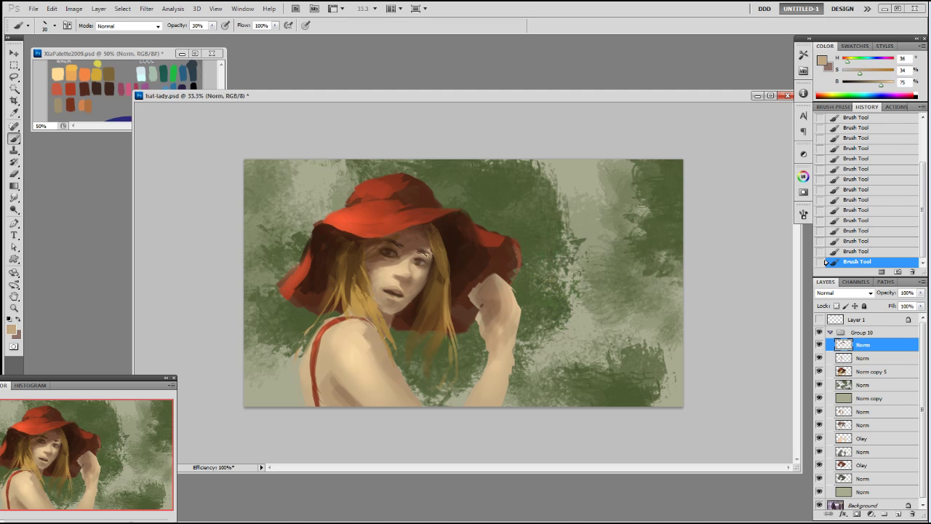
{"action": "left_click", "coordinate": [422, 252], "text": "alt"}
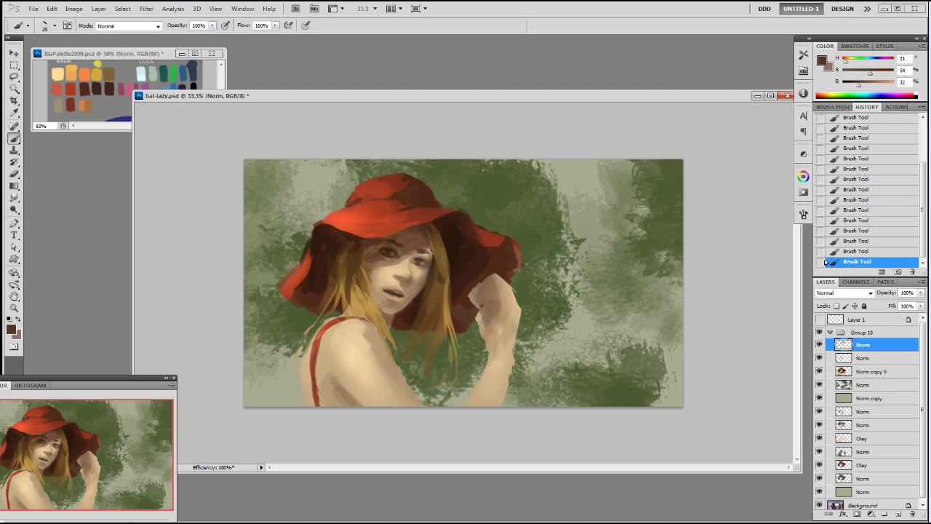
{"action": "left_click", "coordinate": [417, 248], "text": "alt"}
{"action": "left_click", "coordinate": [431, 248], "text": "alt"}
{"action": "left_click", "coordinate": [432, 248], "text": "alt"}
{"action": "left_click", "coordinate": [431, 250], "text": "alt"}
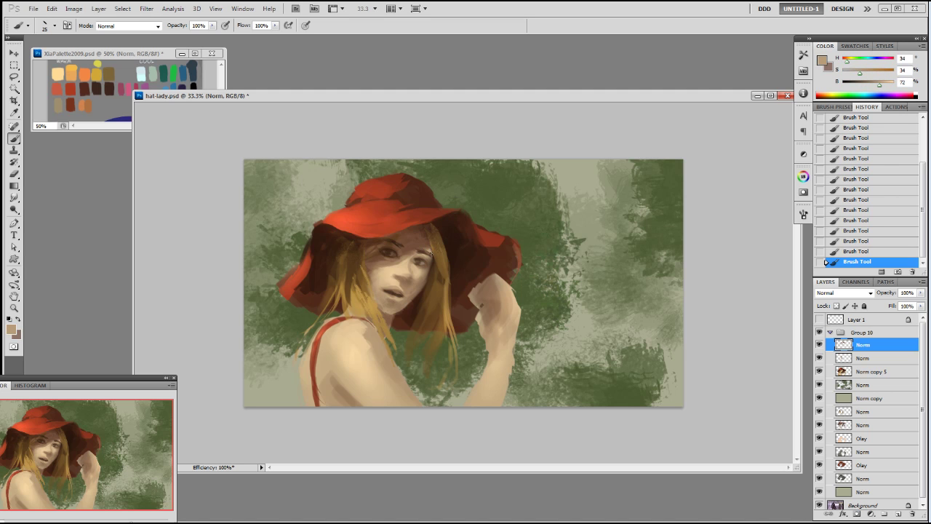
{"action": "left_click", "coordinate": [432, 249], "text": "alt"}
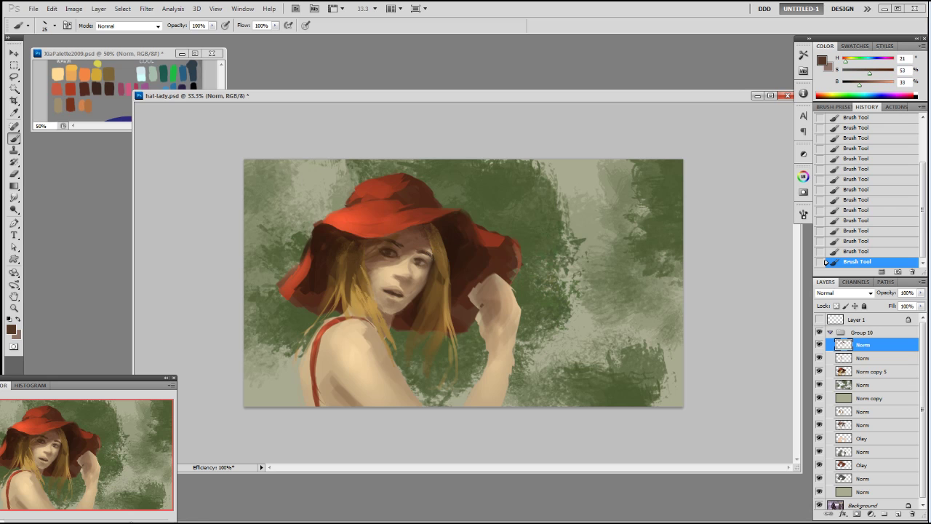
Model the nose bridge, nostril and adjoining cheek with sampled skin tones, softening them with a 50 px brush at 30% opacity.
{"action": "left_click", "coordinate": [409, 263], "text": "alt"}
{"action": "left_click", "coordinate": [408, 262], "text": "alt"}
{"action": "left_click", "coordinate": [405, 270], "text": "alt"}
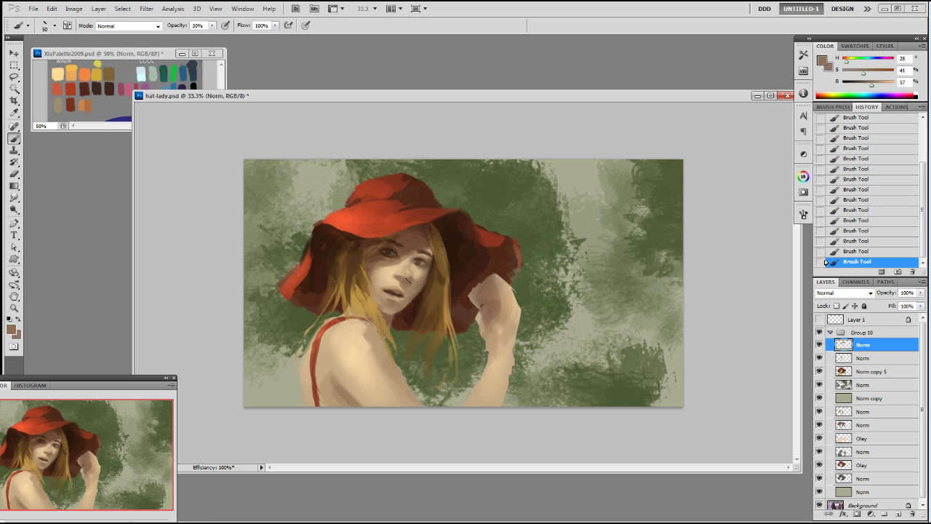
{"action": "left_click", "coordinate": [404, 278], "text": "alt"}
{"action": "left_click", "coordinate": [401, 273], "text": "alt"}
{"action": "left_click", "coordinate": [411, 273], "text": "alt"}
{"action": "left_click", "coordinate": [408, 274], "text": "alt"}
{"action": "left_click", "coordinate": [390, 273], "text": "alt"}
{"action": "left_click", "coordinate": [402, 278], "text": "alt"}
{"action": "left_click", "coordinate": [404, 275], "text": "alt"}
{"action": "left_click", "coordinate": [403, 267], "text": "alt"}
Change brushes and refine the nose tip and the shaded side of the nose with sampled tones.
{"action": "right_click", "coordinate": [448, 313]}
{"action": "double_click", "coordinate": [525, 359]}
{"action": "left_click", "coordinate": [408, 278], "text": "alt"}
{"action": "right_click", "coordinate": [413, 272]}
{"action": "left_click", "coordinate": [497, 331]}
{"action": "left_click", "coordinate": [405, 264], "text": "alt"}
{"action": "left_click", "coordinate": [407, 261], "text": "alt"}
{"action": "left_click", "coordinate": [405, 272], "text": "alt"}
Refine the upper lip and mouth corner with sampled tones from around the mouth.
{"action": "left_click", "coordinate": [402, 285], "text": "alt"}
{"action": "left_click", "coordinate": [384, 288], "text": "alt"}
{"action": "left_click", "coordinate": [404, 286], "text": "alt"}
{"action": "left_click", "coordinate": [405, 292], "text": "alt"}
Flip the canvas horizontally to check the portrait in mirror view.
{"action": "key", "text": "alt"}
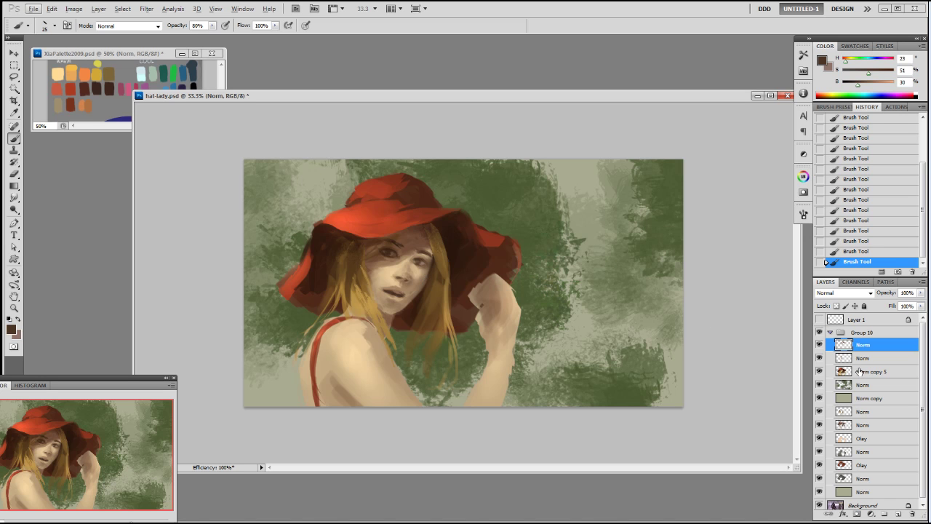
{"action": "key", "text": "ctrl+shift+h"}
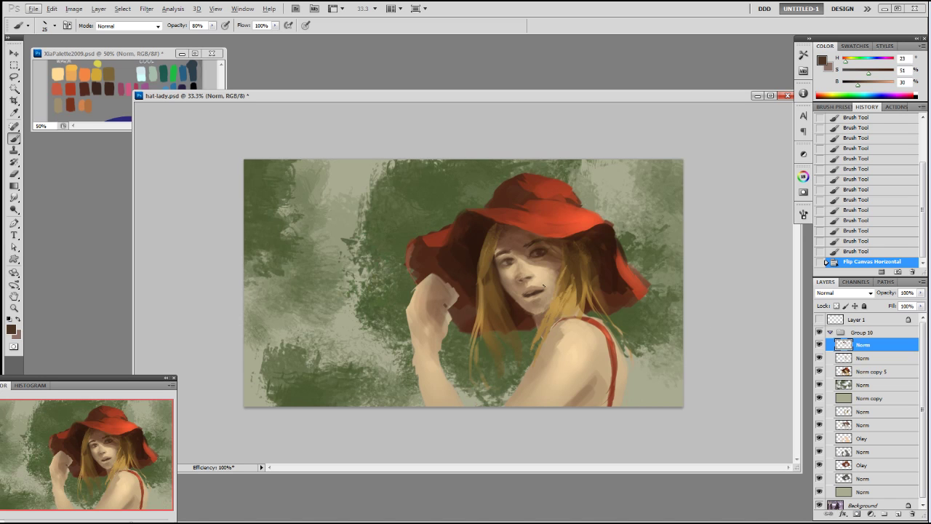
{"action": "key", "text": "alt+Tab"}
Duplicate the group's top five layers and merge the copies of the three figure layers into one.
{"action": "left_click", "coordinate": [870, 398], "text": "shift"}
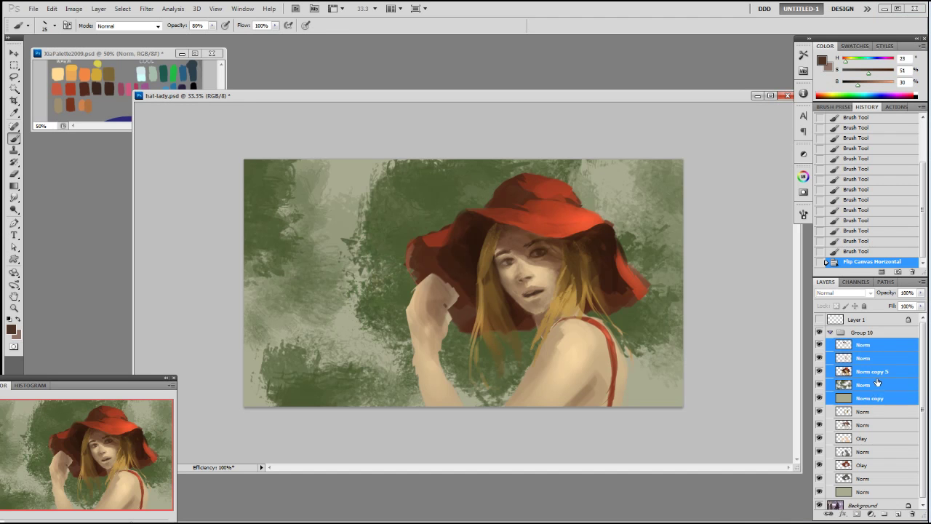
{"action": "key", "text": "ctrl+j"}
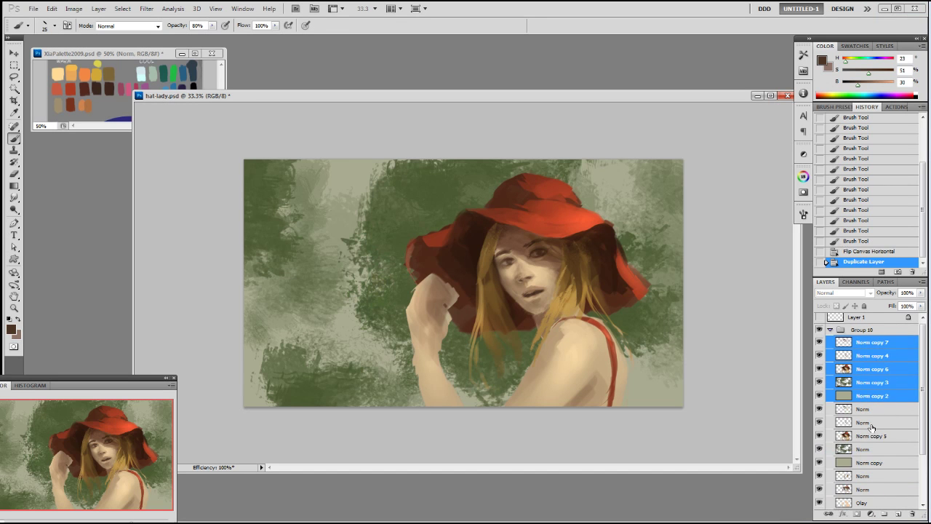
{"action": "key", "text": "ctrl+e"}
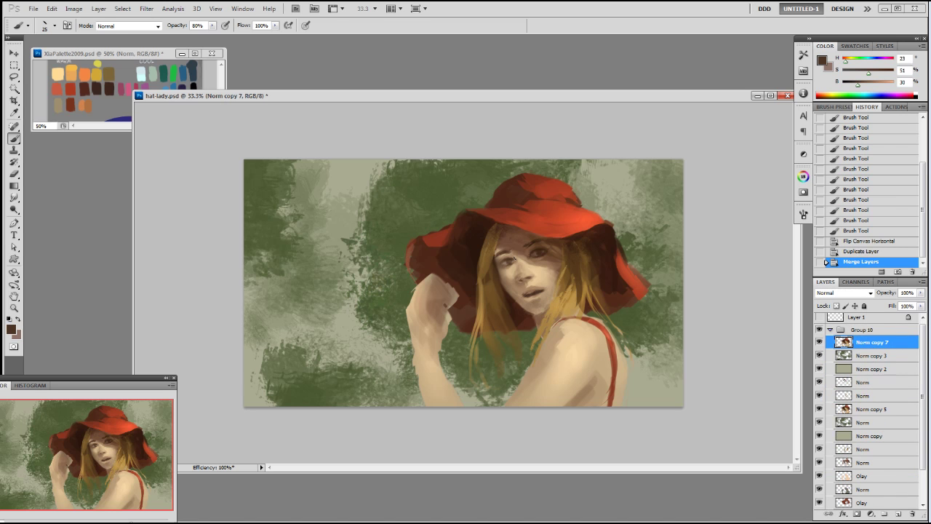
Lasso the mouth area, paste a copy, nudge it slightly upward and merge it into the figure layer.
{"action": "key", "text": "l"}
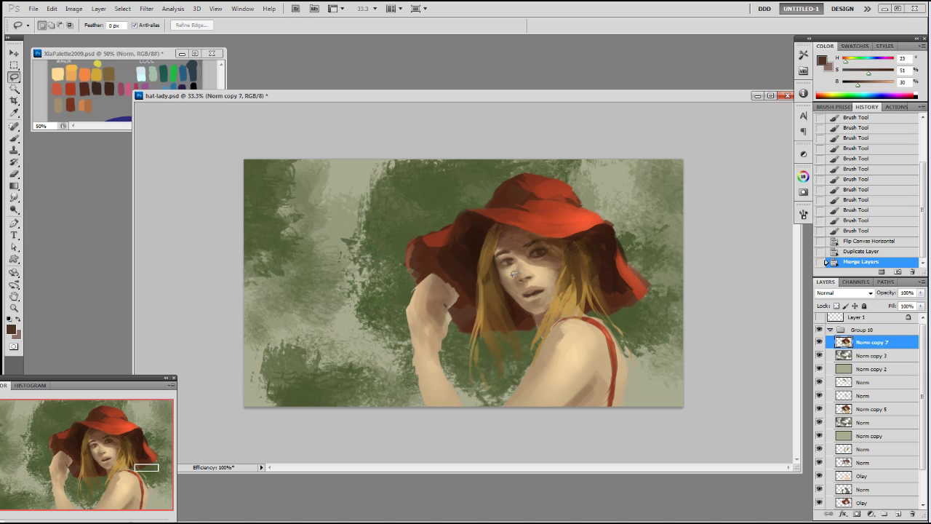
{"action": "mouse_move", "coordinate": [538, 280]}
{"action": "left_mouse_down"}
{"action": "mouse_move", "coordinate": [521, 289]}
{"action": "mouse_move", "coordinate": [531, 306]}
{"action": "mouse_move", "coordinate": [552, 290]}
{"action": "mouse_move", "coordinate": [522, 299]}
{"action": "left_mouse_up"}
{"action": "key", "text": "ctrl+c"}
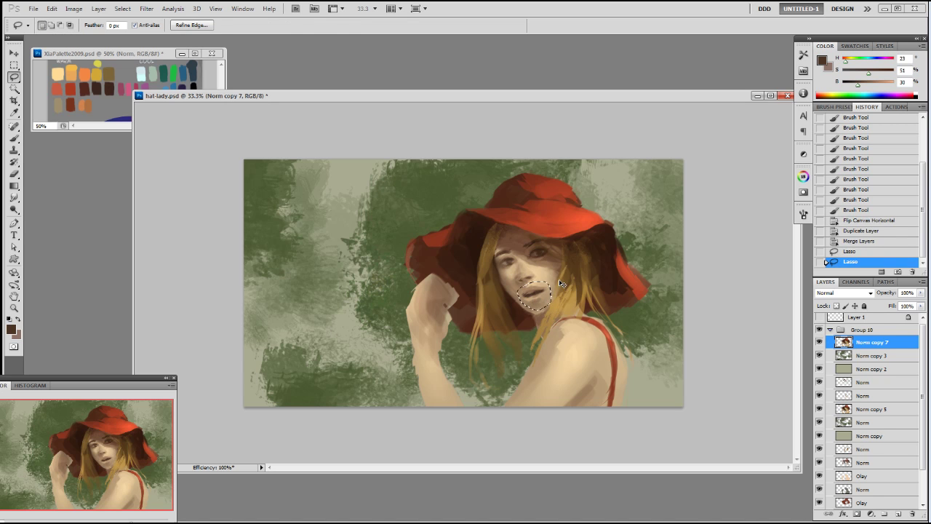
{"action": "key", "text": "ctrl+v"}
{"action": "key", "text": "v"}
{"action": "key", "text": "Up"}
{"action": "key", "text": "Up"}
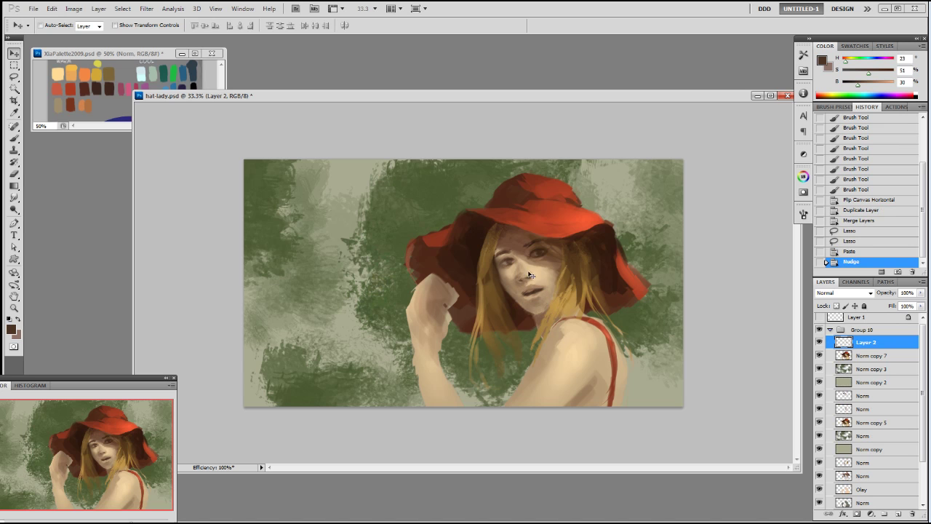
{"action": "key", "text": "ctrl+e"}
Lasso the nose tip and mouth together, paste a copy on a new layer and nudge it slightly upward.
{"action": "key", "text": "l"}
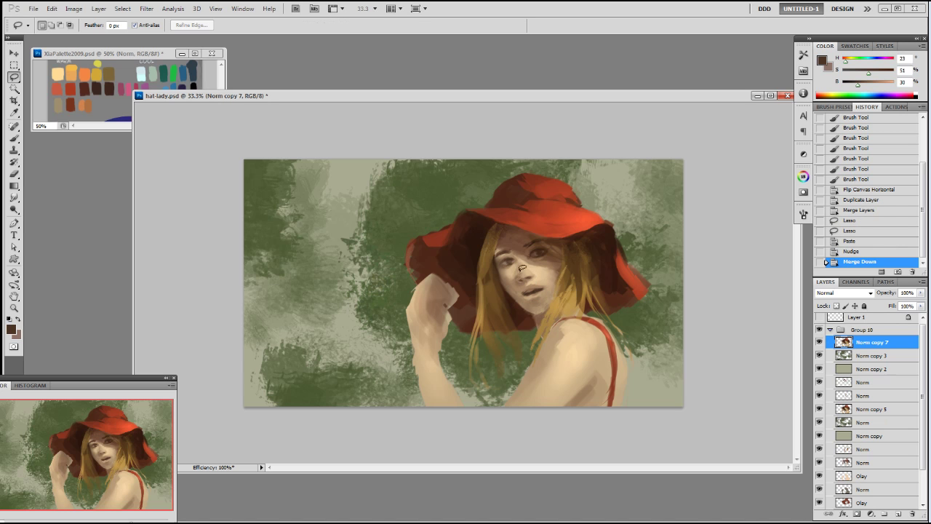
{"action": "mouse_move", "coordinate": [518, 269]}
{"action": "left_mouse_down"}
{"action": "mouse_move", "coordinate": [555, 291]}
{"action": "mouse_move", "coordinate": [533, 301]}
{"action": "mouse_move", "coordinate": [511, 293]}
{"action": "mouse_move", "coordinate": [517, 273]}
{"action": "mouse_move", "coordinate": [531, 320]}
{"action": "mouse_move", "coordinate": [549, 313]}
{"action": "mouse_move", "coordinate": [566, 280]}
{"action": "mouse_move", "coordinate": [543, 310]}
{"action": "left_mouse_up"}
{"action": "key", "text": "ctrl+c"}
{"action": "key", "text": "ctrl+v"}
{"action": "key", "text": "v"}
{"action": "key", "text": "Up"}
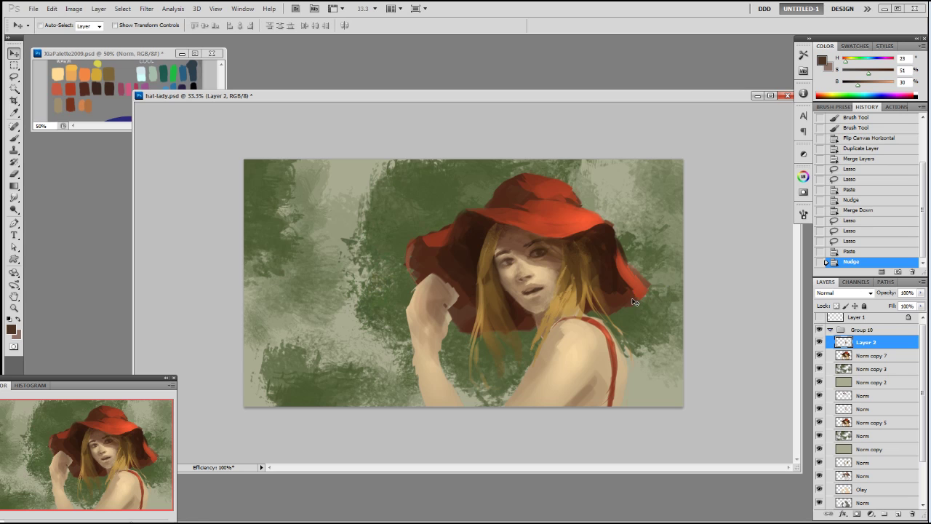
Compare the face with and without the pasted nose and mouth copy, and merge the copy into the figure layer.
{"action": "left_click", "coordinate": [819, 342]}
{"action": "left_click", "coordinate": [819, 342]}
{"action": "key", "text": "ctrl+e"}
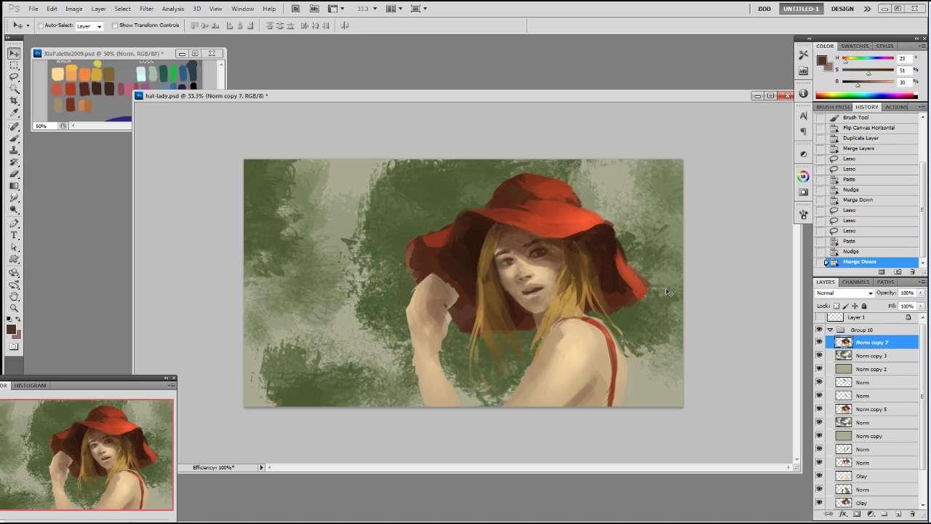
Lasso the area around the eye on the far side of the face, paste a copy and nudge it slightly left.
{"action": "key", "text": "l"}
{"action": "mouse_move", "coordinate": [495, 258]}
{"action": "left_mouse_down"}
{"action": "mouse_move", "coordinate": [527, 254]}
{"action": "mouse_move", "coordinate": [499, 280]}
{"action": "mouse_move", "coordinate": [496, 253]}
{"action": "left_mouse_up"}
{"action": "left_click_drag", "start_coordinate": [497, 255], "coordinate": [518, 272], "text": "shift"}
{"action": "key", "text": "ctrl+c"}
{"action": "key", "text": "ctrl+v"}
{"action": "key", "text": "v"}
{"action": "key", "text": "Left"}
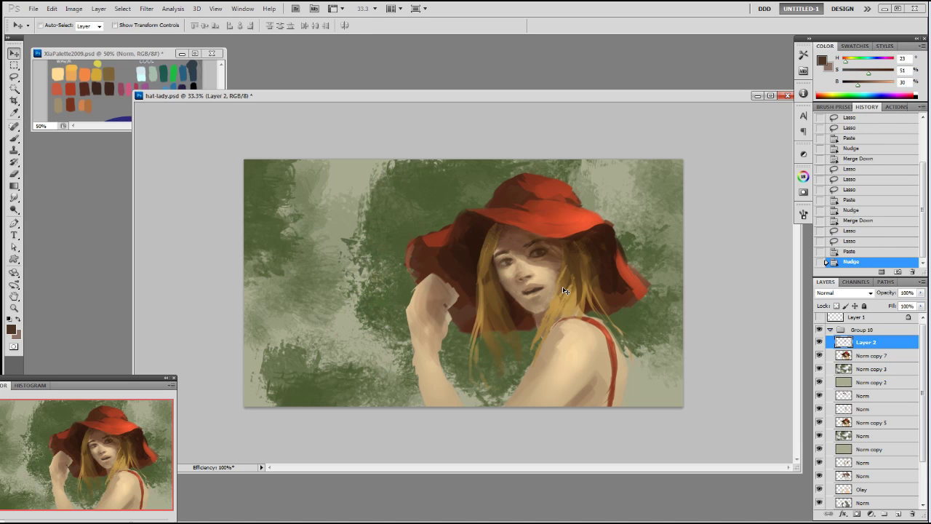
Soften the pasted piece's edges along the far cheek and jaw with the Eraser at 50% opacity.
{"action": "key", "text": "e"}
{"action": "right_click", "coordinate": [505, 305]}
{"action": "double_click", "coordinate": [569, 379]}
{"action": "key", "text": "5"}
{"action": "mouse_move", "coordinate": [514, 271]}
{"action": "left_mouse_down"}
{"action": "mouse_move", "coordinate": [521, 276]}
{"action": "mouse_move", "coordinate": [505, 292]}
{"action": "left_mouse_up"}
{"action": "left_click_drag", "start_coordinate": [500, 282], "coordinate": [505, 289]}
{"action": "left_click_drag", "start_coordinate": [501, 286], "coordinate": [507, 295]}
{"action": "left_click_drag", "start_coordinate": [505, 291], "coordinate": [510, 298]}
{"action": "left_click_drag", "start_coordinate": [508, 294], "coordinate": [517, 303]}
{"action": "left_click_drag", "start_coordinate": [514, 300], "coordinate": [524, 307]}
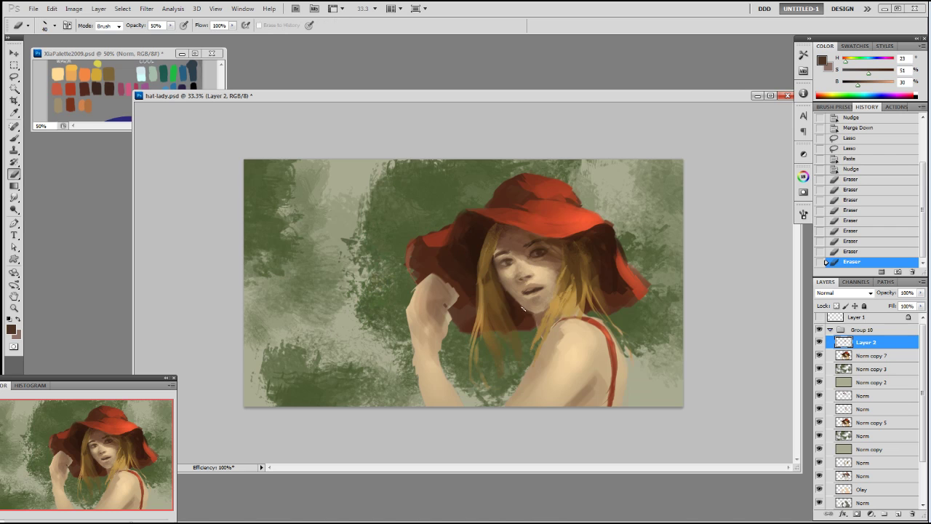
Flip the canvas horizontally and merge the retouched eye copy into the figure layer.
{"action": "key", "text": "ctrl+shift+h"}
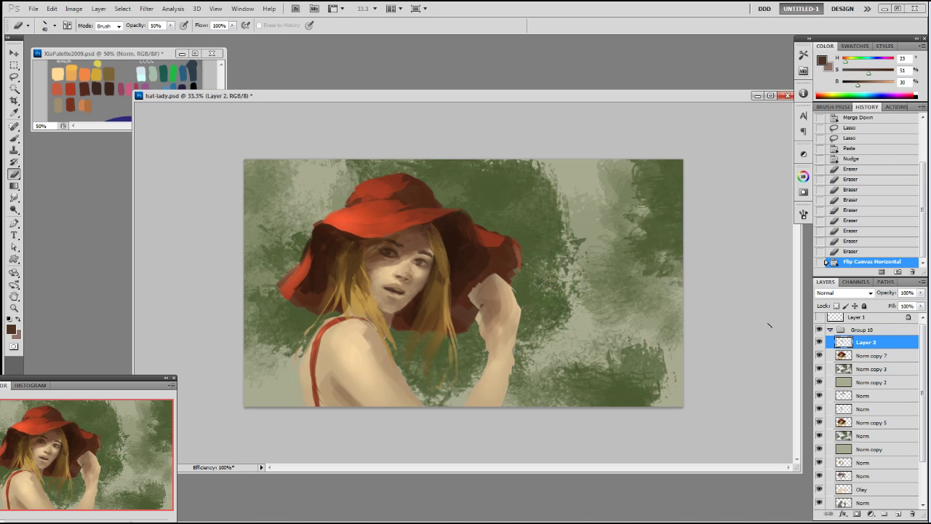
{"action": "key", "text": "ctrl+e"}
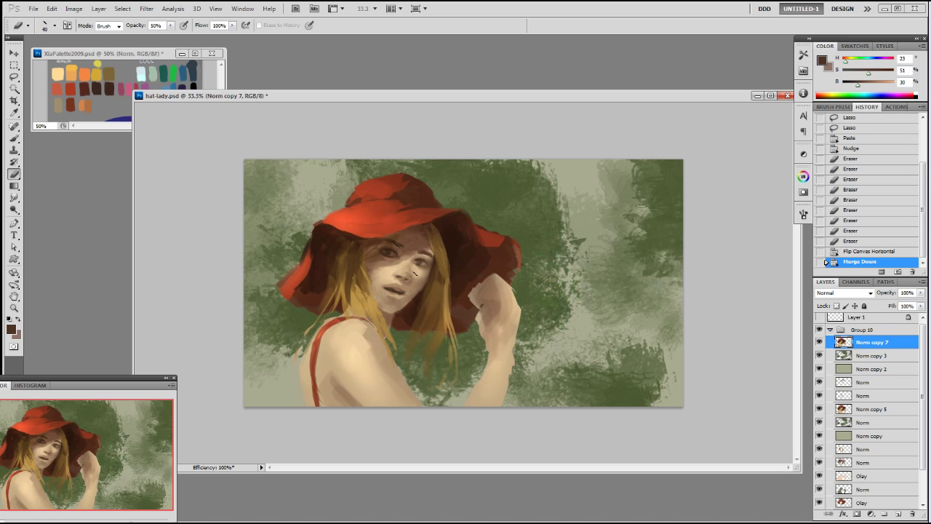
Lasso the lower face around the mouth, paste a copy, nudge it slightly left and compare the face before and after.
{"action": "key", "text": "l"}
{"action": "mouse_move", "coordinate": [380, 275]}
{"action": "left_mouse_down"}
{"action": "mouse_move", "coordinate": [401, 262]}
{"action": "mouse_move", "coordinate": [428, 294]}
{"action": "mouse_move", "coordinate": [396, 315]}
{"action": "mouse_move", "coordinate": [385, 277]}
{"action": "left_mouse_up"}
{"action": "key", "text": "ctrl+c"}
{"action": "key", "text": "ctrl+v"}
{"action": "key", "text": "v"}
{"action": "key", "text": "Left"}
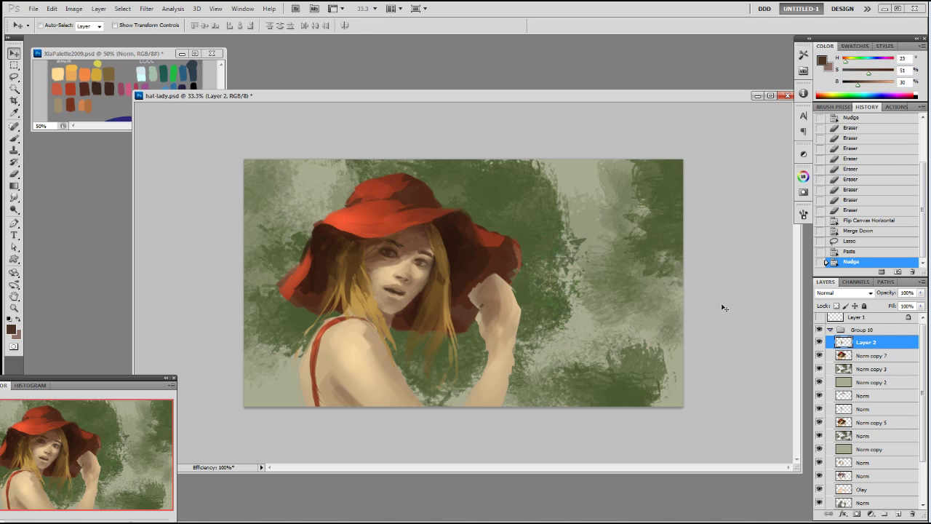
{"action": "key", "text": "ctrl+plus"}
{"action": "left_click", "coordinate": [853, 252]}
{"action": "left_click", "coordinate": [856, 260]}
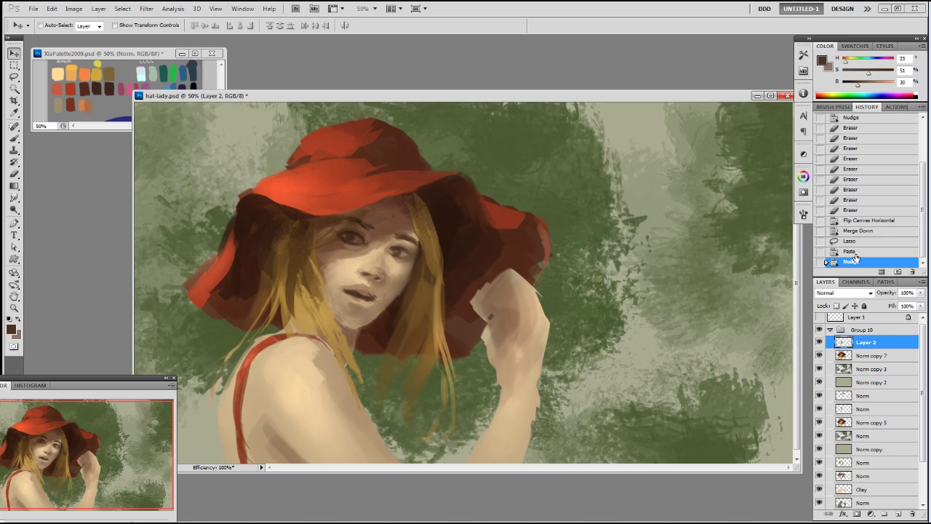
Repaint the chin and jaw contour at 100% opacity using sampled skin tones and the dark brown of the hat's shadow.
{"action": "key", "text": "b"}
{"action": "left_click", "coordinate": [383, 307], "text": "alt"}
{"action": "key", "text": "0"}
{"action": "key", "text": "bracketright"}
{"action": "key", "text": "bracketright"}
{"action": "mouse_move", "coordinate": [382, 310]}
{"action": "left_mouse_down"}
{"action": "mouse_move", "coordinate": [341, 326]}
{"action": "mouse_move", "coordinate": [382, 313]}
{"action": "mouse_move", "coordinate": [393, 292]}
{"action": "mouse_move", "coordinate": [367, 324]}
{"action": "left_mouse_up"}
{"action": "left_click", "coordinate": [355, 332], "text": "alt"}
{"action": "left_click", "coordinate": [371, 319], "text": "alt"}
{"action": "mouse_move", "coordinate": [380, 312]}
{"action": "left_mouse_down"}
{"action": "mouse_move", "coordinate": [371, 321]}
{"action": "mouse_move", "coordinate": [374, 307]}
{"action": "left_mouse_up"}
{"action": "left_click_drag", "start_coordinate": [386, 304], "coordinate": [379, 312]}
{"action": "left_click_drag", "start_coordinate": [389, 300], "coordinate": [377, 315]}
{"action": "left_click", "coordinate": [379, 325], "text": "alt"}
{"action": "left_click_drag", "start_coordinate": [383, 318], "coordinate": [395, 299]}
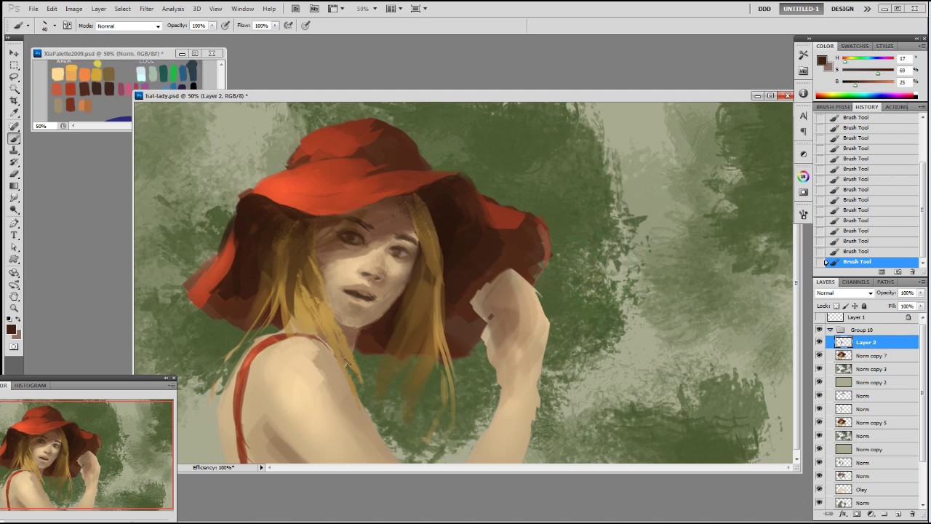
Merge the jaw retouch into the figure layer and add a new empty layer named Norm above it.
{"action": "key", "text": "ctrl+e"}
{"action": "key", "text": "ctrl+alt+shift+n"}
{"action": "key", "text": "ctrl+minus"}
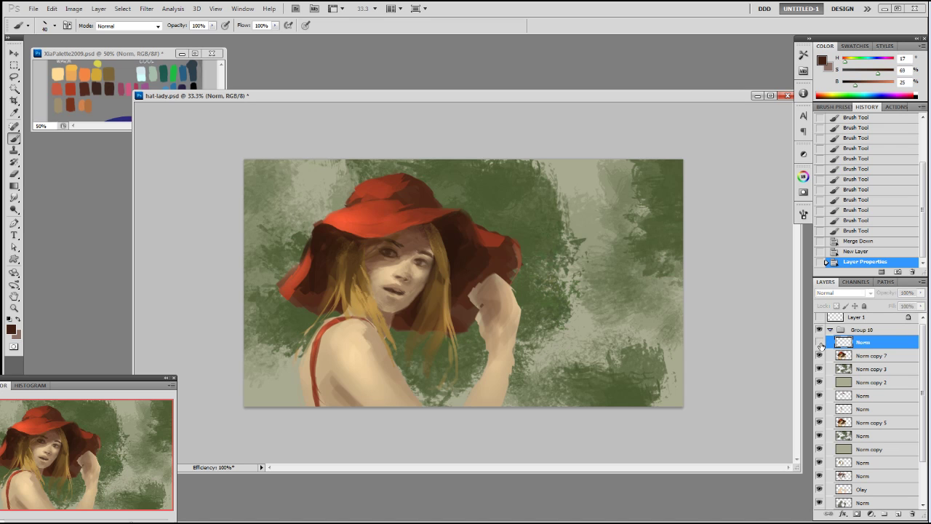
Duplicate the figure layer and move the original below the Norm copy 2 background layer.
{"action": "left_click_drag", "start_coordinate": [850, 358], "coordinate": [898, 513]}
{"action": "left_click_drag", "start_coordinate": [864, 356], "coordinate": [866, 387]}
{"action": "left_click", "coordinate": [863, 345]}
Brighten the lit lower face and the shoulder with the Dodge tool on Highlights at 30% exposure.
{"action": "key", "text": "o"}
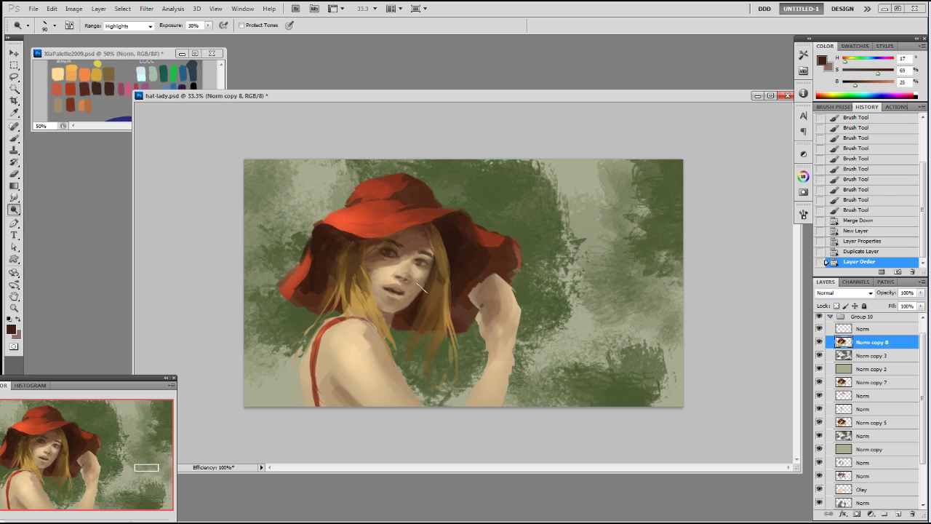
{"action": "mouse_move", "coordinate": [373, 297]}
{"action": "left_mouse_down"}
{"action": "mouse_move", "coordinate": [390, 304]}
{"action": "mouse_move", "coordinate": [391, 276]}
{"action": "mouse_move", "coordinate": [406, 277]}
{"action": "mouse_move", "coordinate": [399, 280]}
{"action": "left_mouse_up"}
{"action": "key", "text": "]"}
{"action": "key", "text": "ctrl+z"}
{"action": "key", "text": "]"}
{"action": "left_click_drag", "start_coordinate": [403, 276], "coordinate": [395, 280]}
{"action": "left_click_drag", "start_coordinate": [389, 278], "coordinate": [376, 280]}
{"action": "key", "text": "]"}
{"action": "left_click_drag", "start_coordinate": [355, 348], "coordinate": [351, 358]}
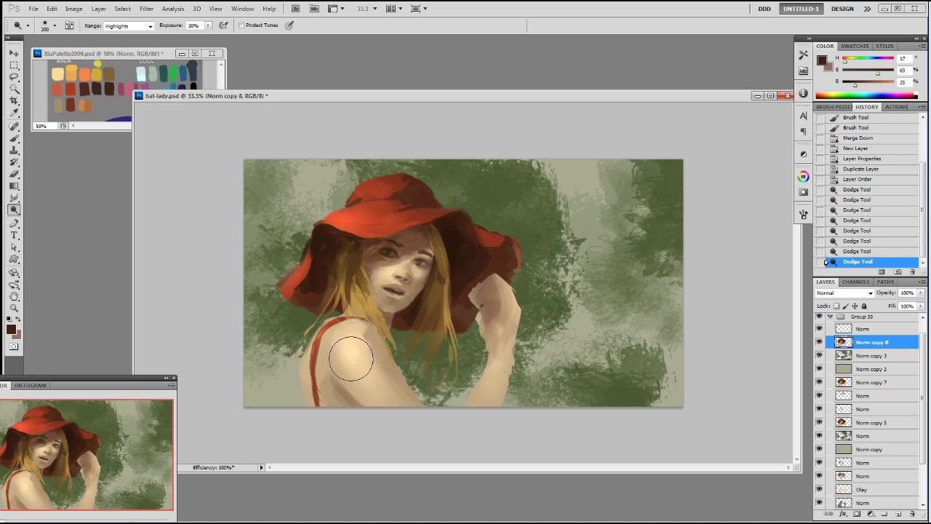
Dodge the front of the hat brim and the light band across the cheeks and nose.
{"action": "left_click_drag", "start_coordinate": [377, 218], "coordinate": [385, 220]}
{"action": "left_click_drag", "start_coordinate": [384, 220], "coordinate": [390, 216]}
{"action": "left_click_drag", "start_coordinate": [380, 270], "coordinate": [425, 265]}
{"action": "key", "text": "["}
{"action": "key", "text": "["}
{"action": "key", "text": "["}
{"action": "key", "text": "["}
{"action": "key", "text": "["}
{"action": "mouse_move", "coordinate": [425, 265]}
{"action": "left_mouse_down"}
{"action": "mouse_move", "coordinate": [409, 286]}
{"action": "mouse_move", "coordinate": [373, 295]}
{"action": "mouse_move", "coordinate": [424, 276]}
{"action": "mouse_move", "coordinate": [384, 279]}
{"action": "left_mouse_up"}
Set the Dodge exposure to 20% and brighten the hair beside the face and the top of the shoulder.
{"action": "key", "text": "2"}
{"action": "key", "text": "]"}
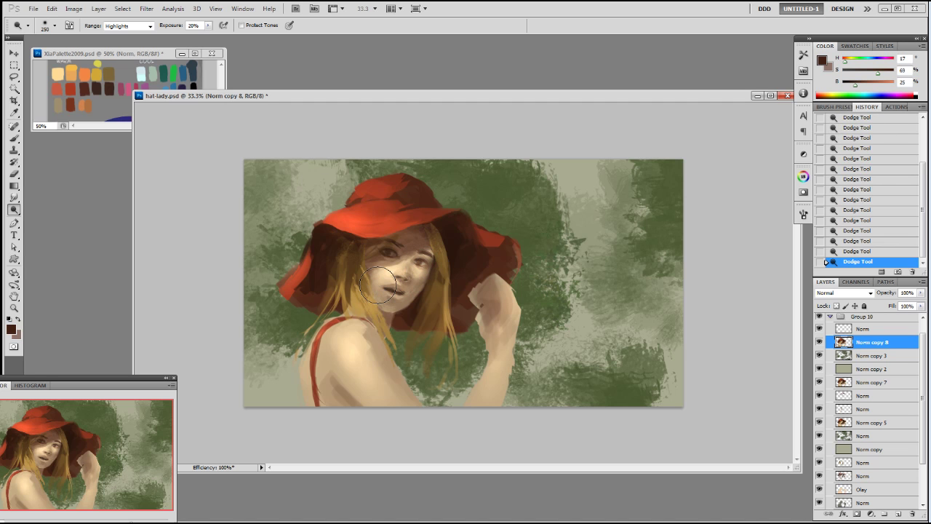
{"action": "key", "text": "bracketright"}
{"action": "key", "text": "bracketright"}
{"action": "key", "text": "bracketright"}
{"action": "mouse_move", "coordinate": [366, 326]}
{"action": "left_mouse_down"}
{"action": "mouse_move", "coordinate": [385, 370]}
{"action": "mouse_move", "coordinate": [367, 347]}
{"action": "left_mouse_up"}
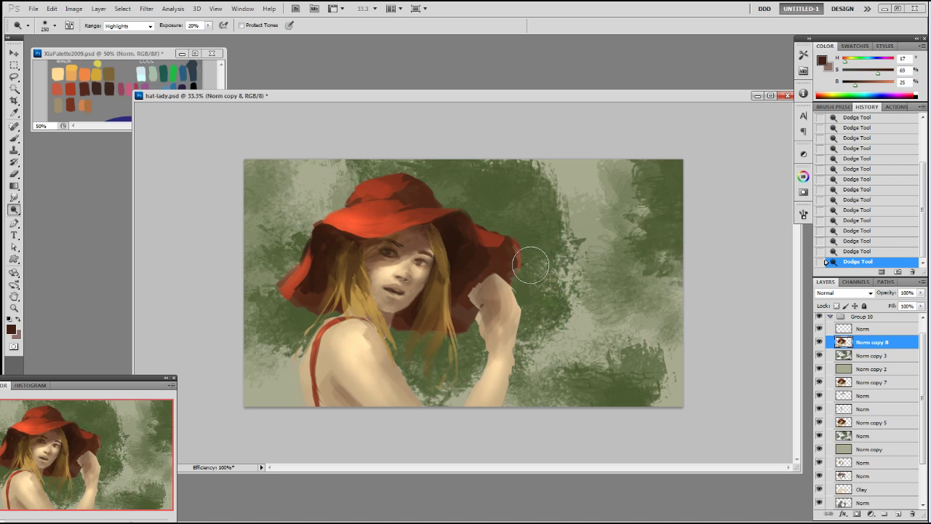
{"action": "mouse_move", "coordinate": [361, 304]}
{"action": "left_mouse_down"}
{"action": "mouse_move", "coordinate": [383, 319]}
{"action": "mouse_move", "coordinate": [363, 305]}
{"action": "left_mouse_up"}
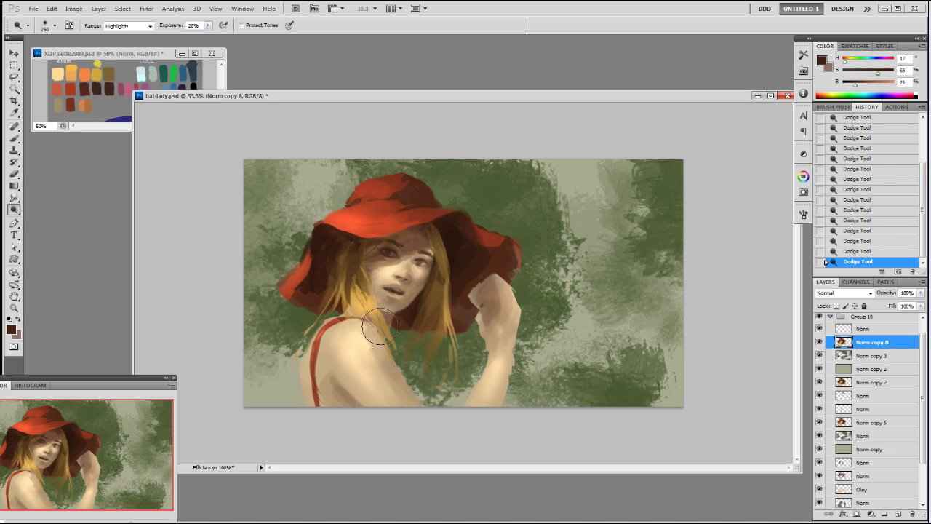
{"action": "key", "text": "bracketleft"}
{"action": "key", "text": "bracketleft"}
{"action": "key", "text": "bracketleft"}
{"action": "key", "text": "bracketleft"}
{"action": "key", "text": "bracketleft"}
{"action": "key", "text": "bracketleft"}
{"action": "key", "text": "bracketleft"}
{"action": "key", "text": "bracketleft"}
{"action": "key", "text": "bracketleft"}
{"action": "key", "text": "bracketleft"}
{"action": "right_click", "coordinate": [490, 255]}
{"action": "double_click", "coordinate": [543, 326]}
Paint small sampled skin-tone touches on the nose and beside the far eye on the top Norm layer.
{"action": "left_click", "coordinate": [859, 330]}
{"action": "key", "text": "b"}
{"action": "left_click", "coordinate": [413, 274], "text": "alt"}
{"action": "mouse_move", "coordinate": [412, 274]}
{"action": "left_mouse_down"}
{"action": "mouse_move", "coordinate": [414, 282]}
{"action": "mouse_move", "coordinate": [410, 272]}
{"action": "left_mouse_up"}
{"action": "left_click", "coordinate": [407, 267], "text": "alt"}
{"action": "left_click_drag", "start_coordinate": [409, 268], "coordinate": [410, 272]}
{"action": "left_click", "coordinate": [407, 268], "text": "alt"}
{"action": "left_click", "coordinate": [409, 266]}
{"action": "left_click", "coordinate": [418, 260], "text": "alt"}
{"action": "left_click", "coordinate": [420, 259]}
{"action": "left_click", "coordinate": [428, 255]}
{"action": "left_click", "coordinate": [431, 253]}
Dab sampled light skin tones onto the near cheek and beside the nose, reducing the brush opacity to 50%.
{"action": "left_click", "coordinate": [390, 275], "text": "alt"}
{"action": "left_click", "coordinate": [390, 275], "text": "alt"}
{"action": "left_click", "coordinate": [390, 276]}
{"action": "left_click", "coordinate": [392, 275]}
{"action": "left_click", "coordinate": [391, 276]}
{"action": "left_click", "coordinate": [392, 276]}
{"action": "left_click", "coordinate": [393, 276]}
{"action": "key", "text": "5"}
{"action": "left_click", "coordinate": [379, 283]}
{"action": "left_click", "coordinate": [397, 274]}
{"action": "left_click", "coordinate": [402, 278], "text": "alt"}
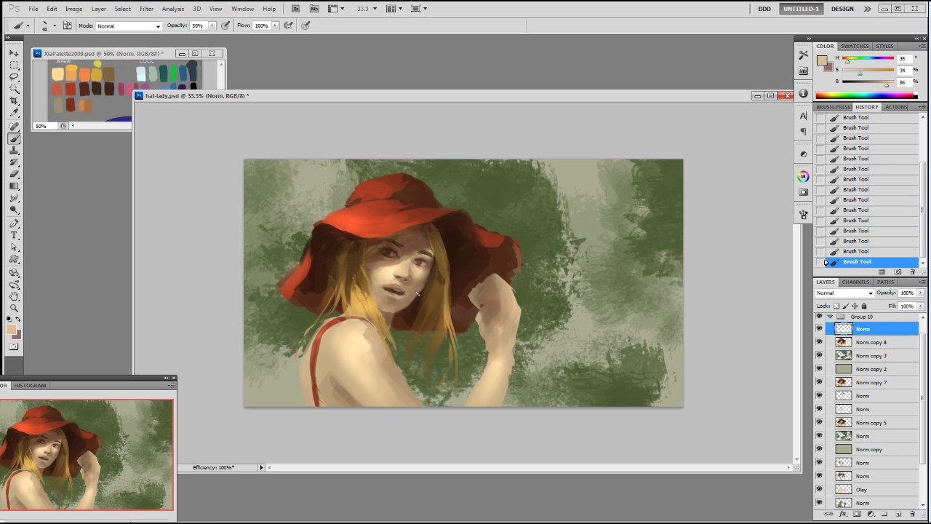
Refine the lips and the skin around the mouth at 100% opacity with sampled dark and light skin tones.
{"action": "left_click", "coordinate": [403, 289], "text": "alt"}
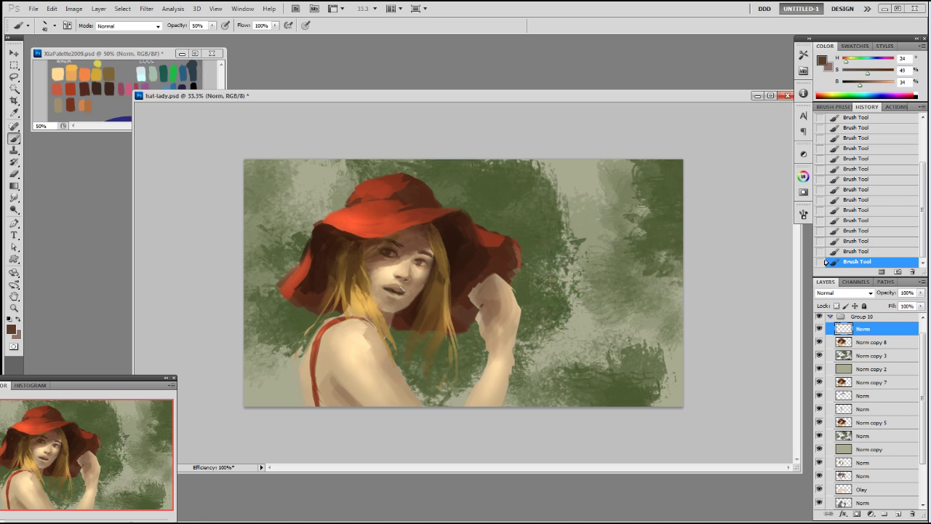
{"action": "left_click", "coordinate": [406, 289], "text": "alt"}
{"action": "key", "text": "0"}
{"action": "left_click", "coordinate": [396, 293], "text": "alt"}
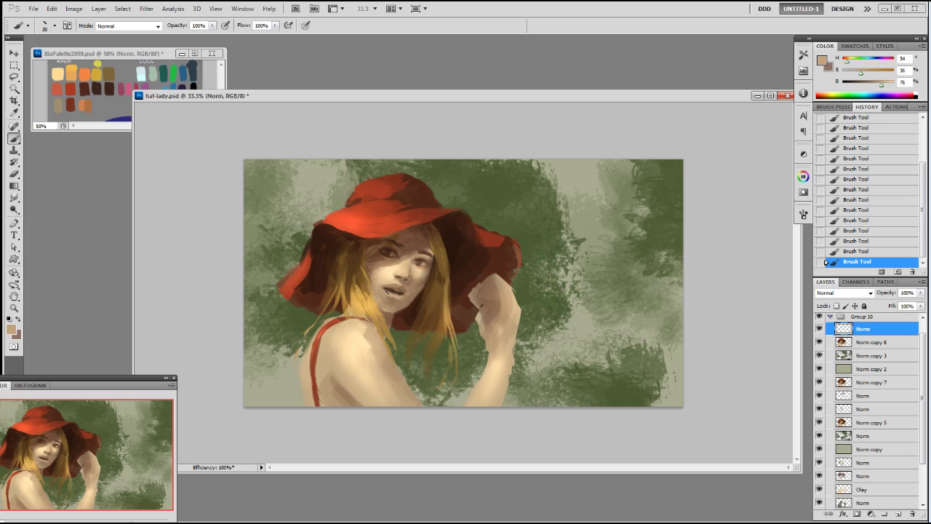
{"action": "left_click", "coordinate": [400, 293], "text": "alt"}
{"action": "left_click", "coordinate": [398, 294], "text": "alt"}
{"action": "left_click", "coordinate": [401, 292], "text": "alt"}
{"action": "left_click", "coordinate": [389, 294], "text": "alt"}
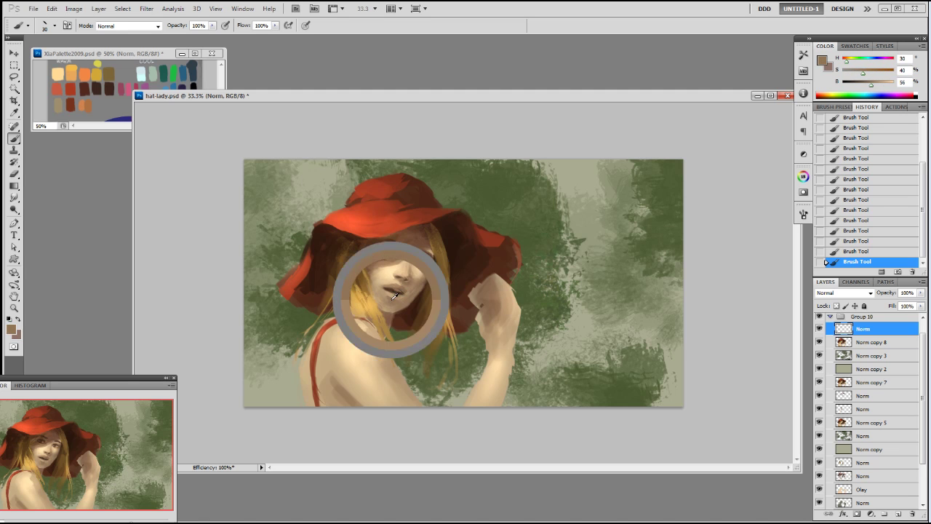
{"action": "left_click", "coordinate": [391, 300], "text": "alt"}
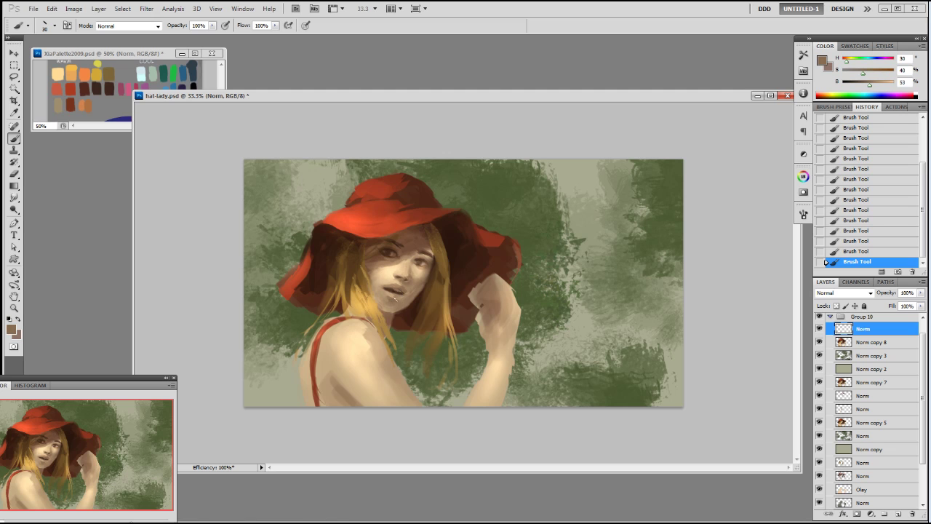
{"action": "left_click", "coordinate": [400, 293], "text": "alt"}
{"action": "left_click", "coordinate": [400, 293], "text": "alt"}
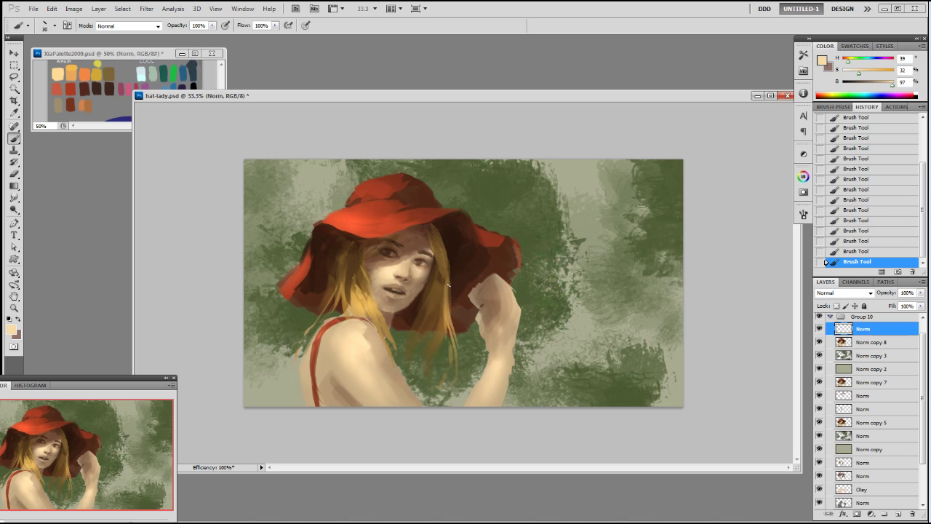
Lower the brush opacity to 80% and blend sampled tones around the mouth corner, eyes and cheek.
{"action": "key", "text": "5"}
{"action": "left_click", "coordinate": [403, 291], "text": "alt"}
{"action": "left_click", "coordinate": [408, 291], "text": "alt"}
{"action": "left_click", "coordinate": [408, 292], "text": "alt"}
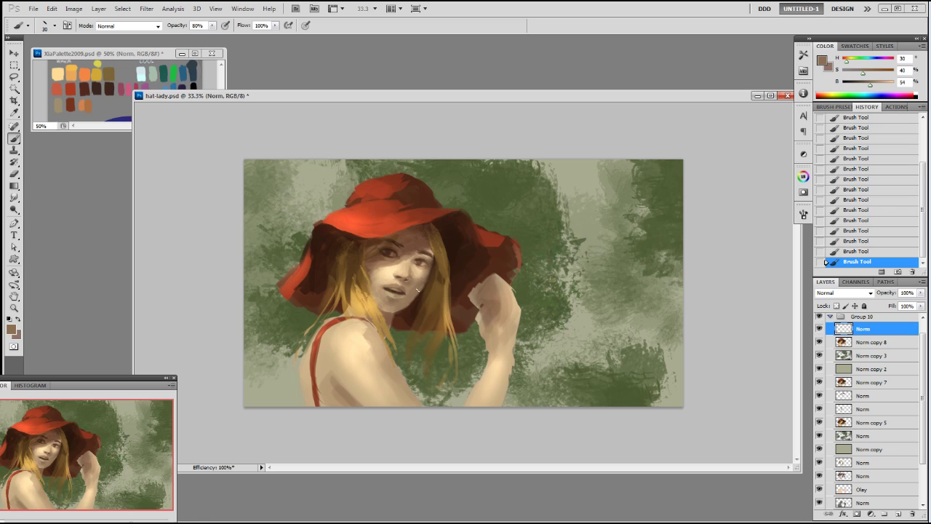
{"action": "left_click", "coordinate": [431, 257], "text": "alt"}
{"action": "left_click", "coordinate": [423, 265], "text": "alt"}
{"action": "left_click", "coordinate": [402, 254], "text": "alt"}
{"action": "left_click", "coordinate": [384, 291], "text": "alt"}
{"action": "left_click", "coordinate": [391, 299], "text": "alt"}
Continue refining the near cheek, lower lip and chin with sampled skin tones.
{"action": "left_click", "coordinate": [391, 275], "text": "alt"}
{"action": "left_click", "coordinate": [390, 294], "text": "alt"}
{"action": "left_click", "coordinate": [394, 299], "text": "alt"}
{"action": "left_click", "coordinate": [399, 295], "text": "alt"}
{"action": "left_click", "coordinate": [379, 293], "text": "alt"}
{"action": "left_click", "coordinate": [391, 311], "text": "alt"}
{"action": "left_click", "coordinate": [383, 314], "text": "alt"}
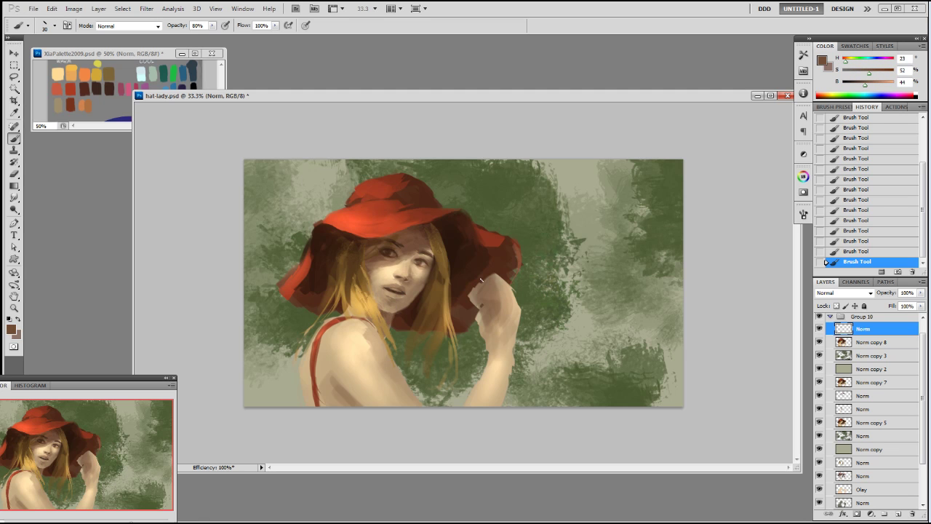
Choose a textured brush and paint brown hair strands falling behind the shoulder beside the red strap.
{"action": "left_click", "coordinate": [342, 242], "text": "alt"}
{"action": "right_click", "coordinate": [339, 278]}
{"action": "double_click", "coordinate": [371, 374]}
{"action": "left_click", "coordinate": [339, 301], "text": "alt"}
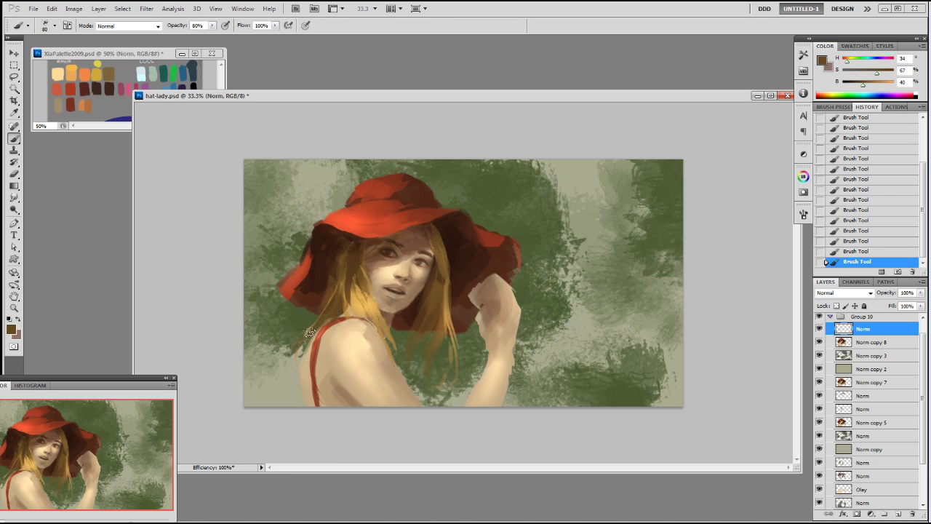
{"action": "left_click_drag", "start_coordinate": [313, 323], "coordinate": [306, 371]}
{"action": "left_click_drag", "start_coordinate": [321, 324], "coordinate": [306, 368]}
Paint darker brown hair strands below the chin with a smaller textured brush.
{"action": "left_click", "coordinate": [415, 337], "text": "alt"}
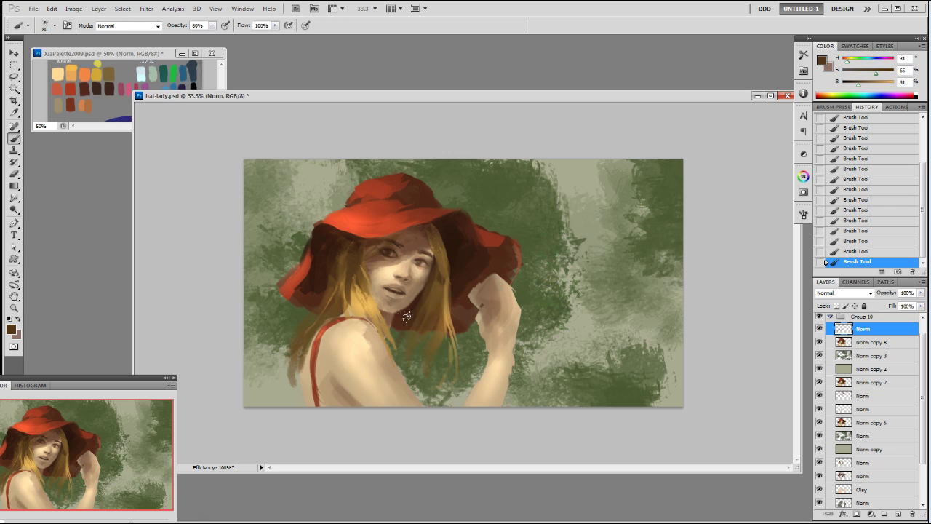
{"action": "key", "text": "bracketleft"}
{"action": "key", "text": "bracketleft"}
{"action": "key", "text": "bracketleft"}
{"action": "key", "text": "bracketleft"}
{"action": "mouse_move", "coordinate": [400, 355]}
{"action": "left_mouse_down"}
{"action": "mouse_move", "coordinate": [421, 313]}
{"action": "mouse_move", "coordinate": [409, 374]}
{"action": "left_mouse_up"}
Deepen the shadows between the far-side hair strands and beneath the hat brim with sampled dark browns.
{"action": "left_click", "coordinate": [423, 300], "text": "alt"}
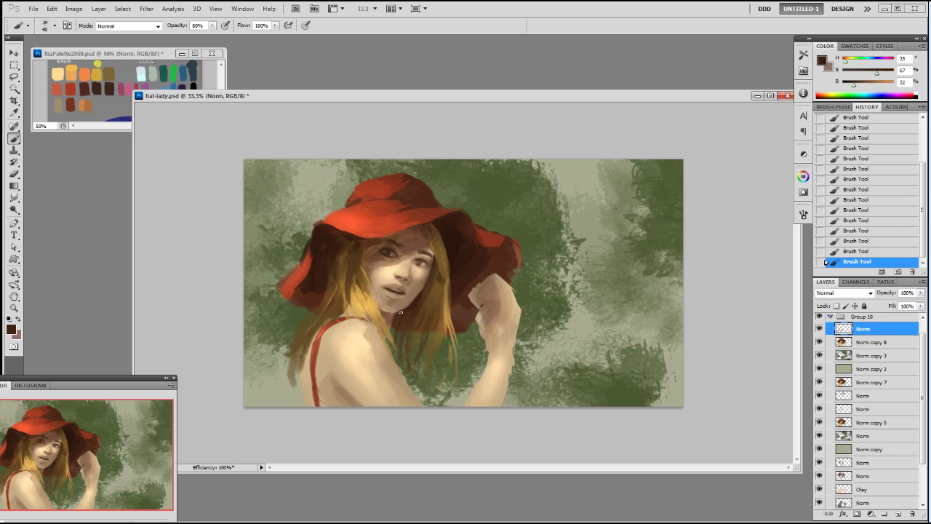
{"action": "left_click", "coordinate": [423, 305], "text": "alt"}
{"action": "left_click", "coordinate": [435, 269], "text": "alt"}
{"action": "left_click_drag", "start_coordinate": [436, 268], "coordinate": [435, 268]}
{"action": "key", "text": "bracketright"}
{"action": "key", "text": "bracketright"}
{"action": "key", "text": "bracketright"}
{"action": "key", "text": "bracketright"}
{"action": "key", "text": "bracketright"}
{"action": "left_click_drag", "start_coordinate": [422, 325], "coordinate": [424, 313]}
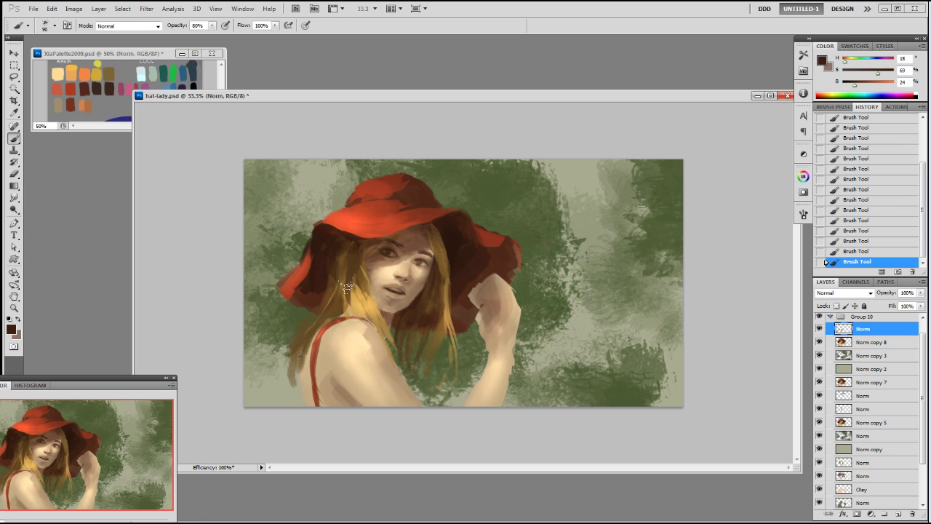
Paint dark brown accents into the hair beside the near cheek, reducing the brush size and sampling the shadow under the brim.
{"action": "mouse_move", "coordinate": [350, 271]}
{"action": "left_mouse_down"}
{"action": "mouse_move", "coordinate": [357, 286]}
{"action": "mouse_move", "coordinate": [363, 269]}
{"action": "left_mouse_up"}
{"action": "key", "text": "bracketleft"}
{"action": "key", "text": "bracketleft"}
{"action": "key", "text": "bracketleft"}
{"action": "key", "text": "bracketleft"}
{"action": "key", "text": "bracketleft"}
{"action": "left_click", "coordinate": [327, 233], "text": "alt"}
Choose a small brush at 100% opacity and refine the nose with sampled skin tones.
{"action": "right_click", "coordinate": [424, 266]}
{"action": "left_click", "coordinate": [488, 338]}
{"action": "left_click", "coordinate": [400, 275], "text": "alt"}
{"action": "key", "text": "0"}
{"action": "key", "text": "bracketleft"}
{"action": "key", "text": "bracketright"}
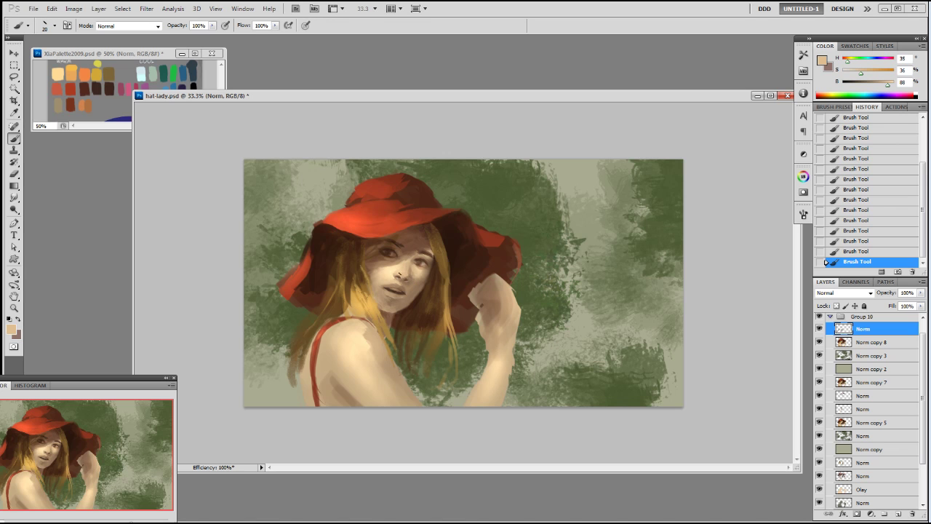
{"action": "left_click", "coordinate": [407, 273], "text": "alt"}
{"action": "left_click", "coordinate": [404, 279], "text": "alt"}
{"action": "left_click", "coordinate": [405, 276], "text": "alt"}
{"action": "left_click", "coordinate": [397, 270], "text": "alt"}
Continue shaping the nose bridge and the lit area below the eyes with sampled light and shadow skin tones.
{"action": "left_click", "coordinate": [395, 278], "text": "alt"}
{"action": "left_click", "coordinate": [374, 357], "text": "alt"}
{"action": "left_click", "coordinate": [400, 272], "text": "alt"}
{"action": "left_click", "coordinate": [401, 266], "text": "alt"}
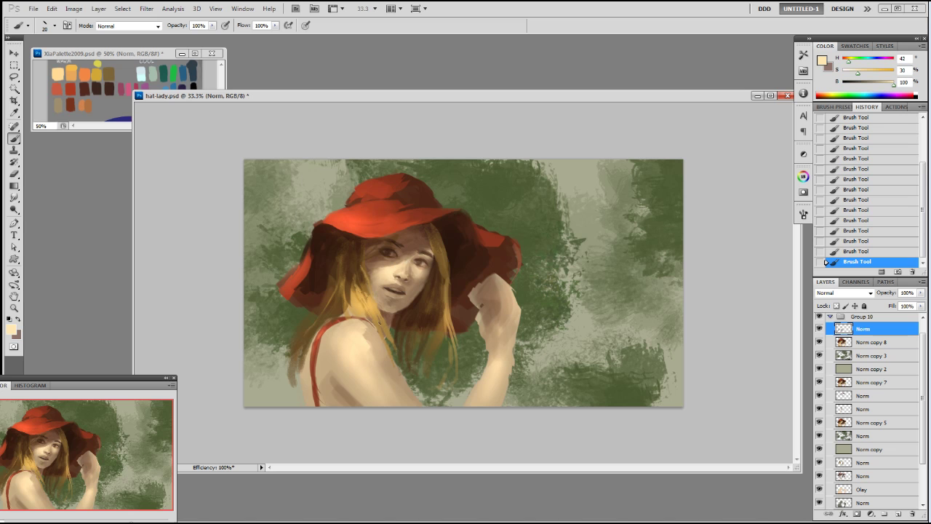
{"action": "key", "text": "bracketright"}
{"action": "left_click", "coordinate": [409, 263], "text": "alt"}
{"action": "left_click", "coordinate": [404, 261], "text": "alt"}
{"action": "left_click", "coordinate": [397, 266], "text": "alt"}
{"action": "left_click", "coordinate": [460, 259], "text": "alt"}
{"action": "left_click", "coordinate": [391, 273], "text": "alt"}
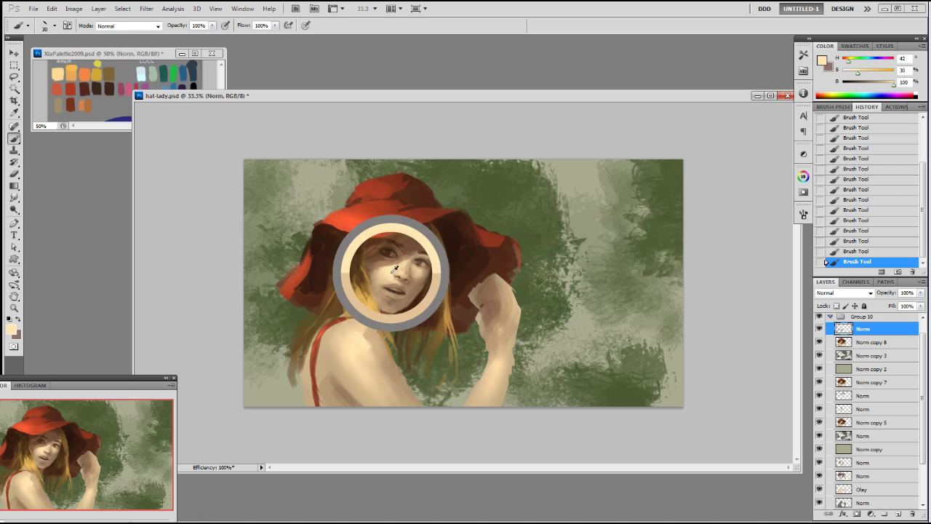
Soften the near cheek with sampled browns at 30% opacity and define the jaw edge at 100% opacity.
{"action": "left_click", "coordinate": [371, 277], "text": "alt"}
{"action": "key", "text": "3"}
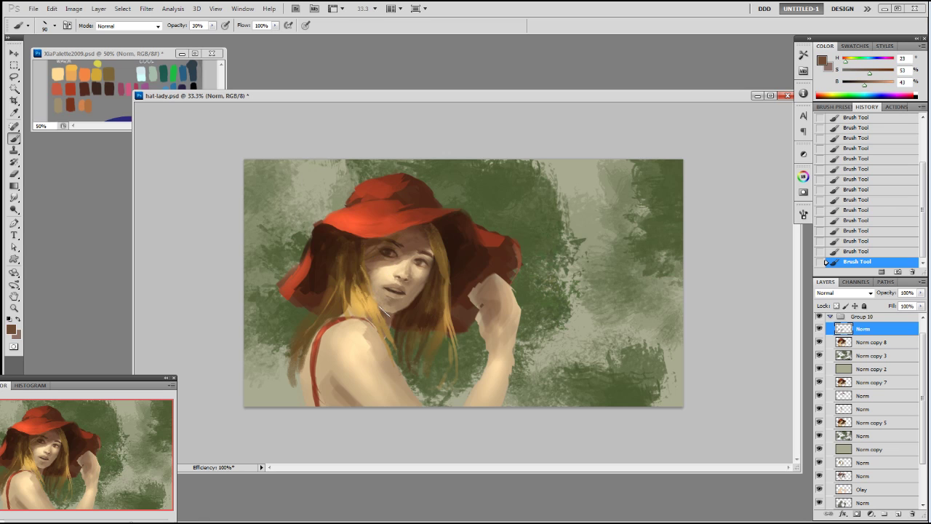
{"action": "left_click", "coordinate": [376, 264], "text": "alt"}
{"action": "left_click", "coordinate": [379, 310], "text": "alt"}
{"action": "key", "text": "0"}
{"action": "left_click", "coordinate": [380, 313], "text": "alt"}
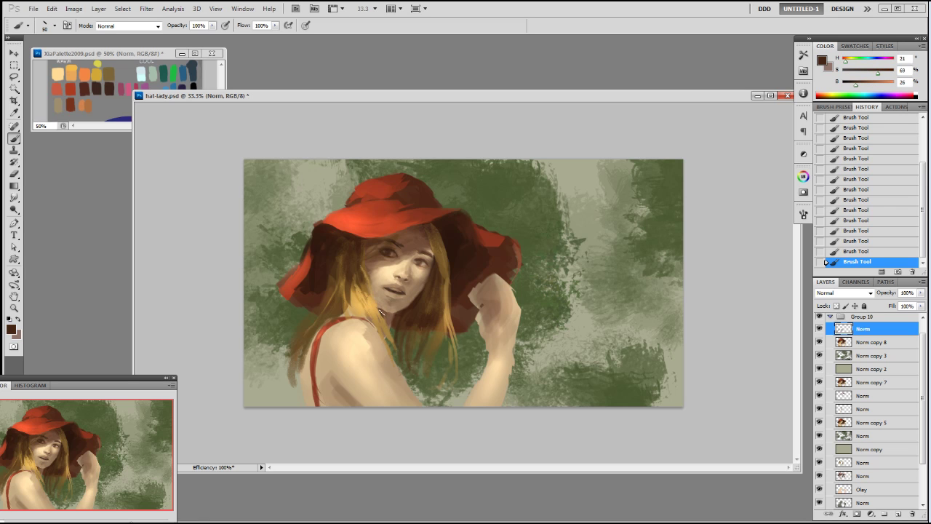
Paint the shadows of the neck and the hair below the chin with sampled dark browns.
{"action": "left_click", "coordinate": [384, 316], "text": "alt"}
{"action": "left_click", "coordinate": [393, 325], "text": "alt"}
{"action": "mouse_move", "coordinate": [387, 340]}
{"action": "left_mouse_down"}
{"action": "mouse_move", "coordinate": [392, 349]}
{"action": "mouse_move", "coordinate": [416, 339]}
{"action": "left_mouse_up"}
{"action": "left_click", "coordinate": [425, 324], "text": "alt"}
{"action": "left_click", "coordinate": [429, 333], "text": "alt"}
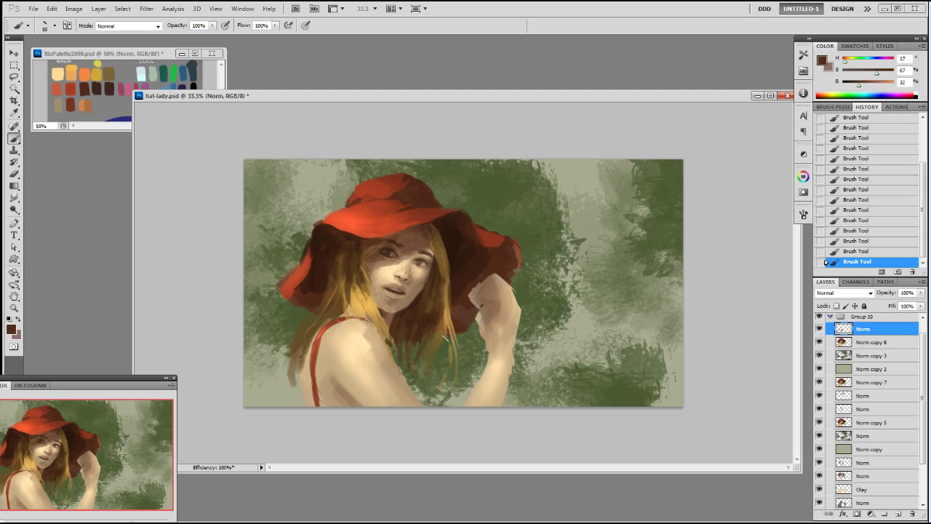
Extend the near-side hat brim outward into a pointed tip with sampled reds and dark browns, switching to a larger brush.
{"action": "left_click", "coordinate": [327, 267], "text": "alt"}
{"action": "mouse_move", "coordinate": [301, 283]}
{"action": "left_mouse_down"}
{"action": "mouse_move", "coordinate": [281, 301]}
{"action": "mouse_move", "coordinate": [308, 304]}
{"action": "mouse_move", "coordinate": [273, 299]}
{"action": "mouse_move", "coordinate": [318, 311]}
{"action": "left_mouse_up"}
{"action": "left_click", "coordinate": [285, 289], "text": "alt"}
{"action": "left_click", "coordinate": [290, 300], "text": "alt"}
{"action": "right_click", "coordinate": [314, 317]}
{"action": "double_click", "coordinate": [396, 381]}
{"action": "key", "text": "bracketright"}
{"action": "key", "text": "bracketright"}
{"action": "key", "text": "bracketright"}
{"action": "key", "text": "bracketright"}
{"action": "key", "text": "bracketright"}
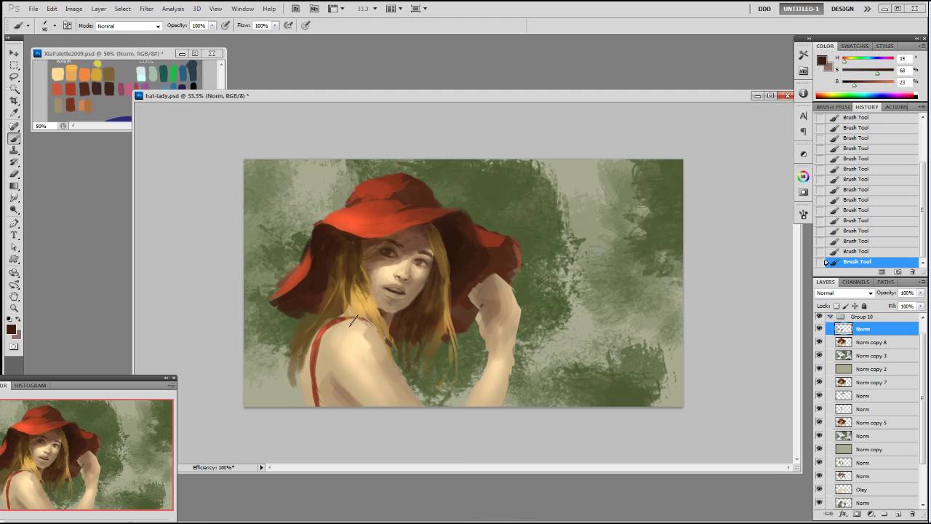
Reshape the outer edge of the far-side hat brim into a sharper point with sampled reds.
{"action": "mouse_move", "coordinate": [506, 248]}
{"action": "left_mouse_down"}
{"action": "mouse_move", "coordinate": [516, 261]}
{"action": "mouse_move", "coordinate": [523, 252]}
{"action": "mouse_move", "coordinate": [513, 242]}
{"action": "mouse_move", "coordinate": [521, 243]}
{"action": "mouse_move", "coordinate": [527, 258]}
{"action": "left_mouse_up"}
{"action": "key", "text": "ctrl+z"}
{"action": "left_click", "coordinate": [506, 244], "text": "alt"}
{"action": "left_click", "coordinate": [519, 250], "text": "alt"}
{"action": "left_click", "coordinate": [498, 242], "text": "alt"}
{"action": "key", "text": "bracketleft"}
{"action": "key", "text": "bracketleft"}
{"action": "key", "text": "bracketleft"}
{"action": "key", "text": "bracketleft"}
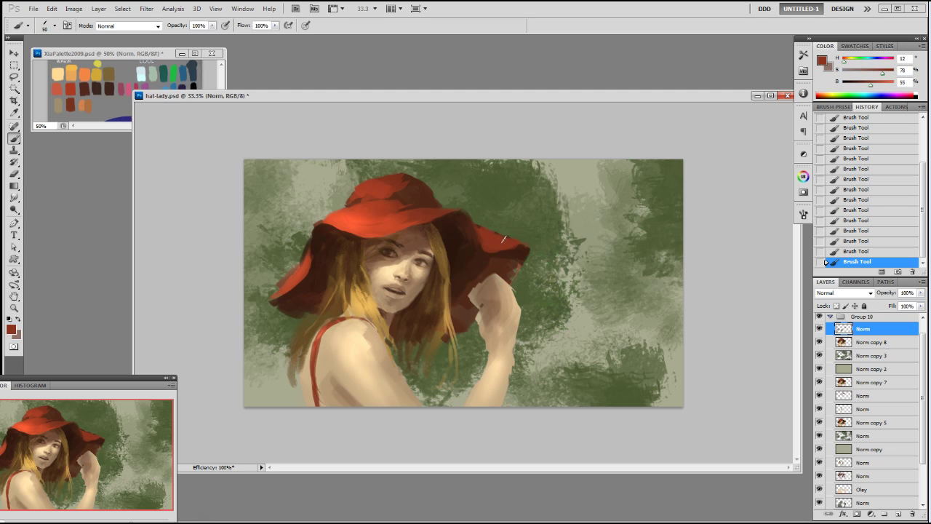
Fill the shadowed underside of the far-side brim around the hand with sampled dark browns at brush size 100, and save the painting.
{"action": "left_click", "coordinate": [519, 251], "text": "alt"}
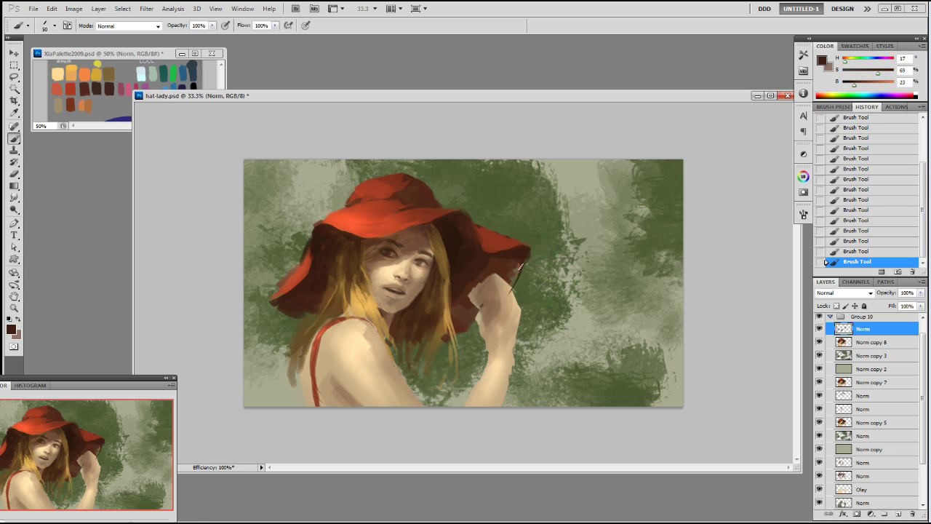
{"action": "key", "text": "bracketright"}
{"action": "key", "text": "bracketright"}
{"action": "key", "text": "bracketright"}
{"action": "key", "text": "bracketright"}
{"action": "key", "text": "bracketright"}
{"action": "left_click", "coordinate": [463, 327], "text": "alt"}
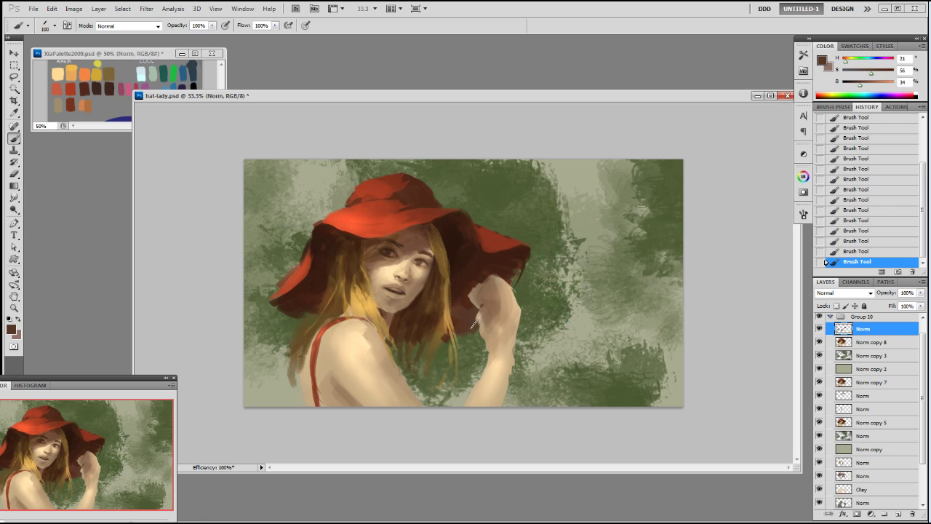
{"action": "left_click", "coordinate": [513, 266], "text": "alt"}
{"action": "left_click", "coordinate": [515, 276], "text": "alt"}
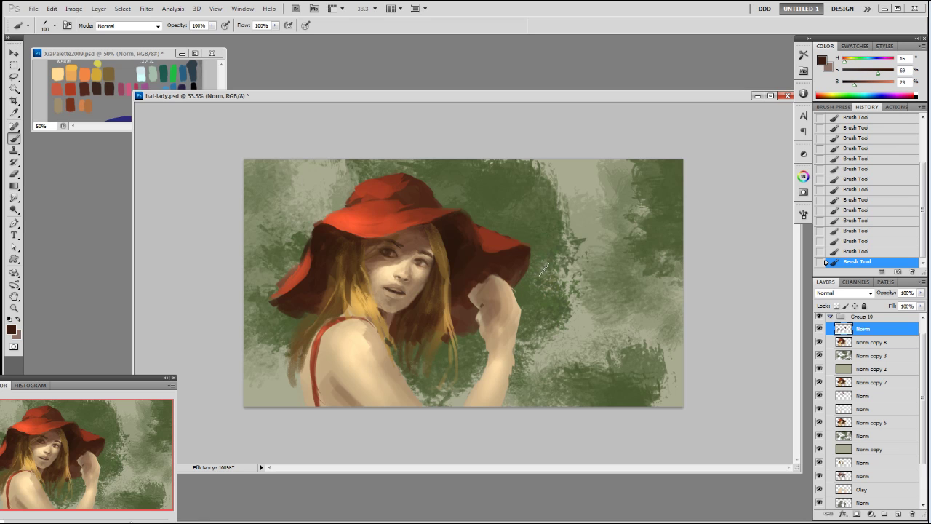
{"action": "key", "text": "ctrl+s"}
Shade the upper arm below the shoulder with sampled skin tones at 50% opacity and a smaller brush.
{"action": "left_click", "coordinate": [363, 339], "text": "alt"}
{"action": "key", "text": "5"}
{"action": "key", "text": "bracketleft"}
{"action": "key", "text": "bracketleft"}
{"action": "mouse_move", "coordinate": [369, 336]}
{"action": "left_mouse_down"}
{"action": "mouse_move", "coordinate": [364, 352]}
{"action": "mouse_move", "coordinate": [375, 380]}
{"action": "left_mouse_up"}
{"action": "left_click", "coordinate": [400, 394], "text": "alt"}
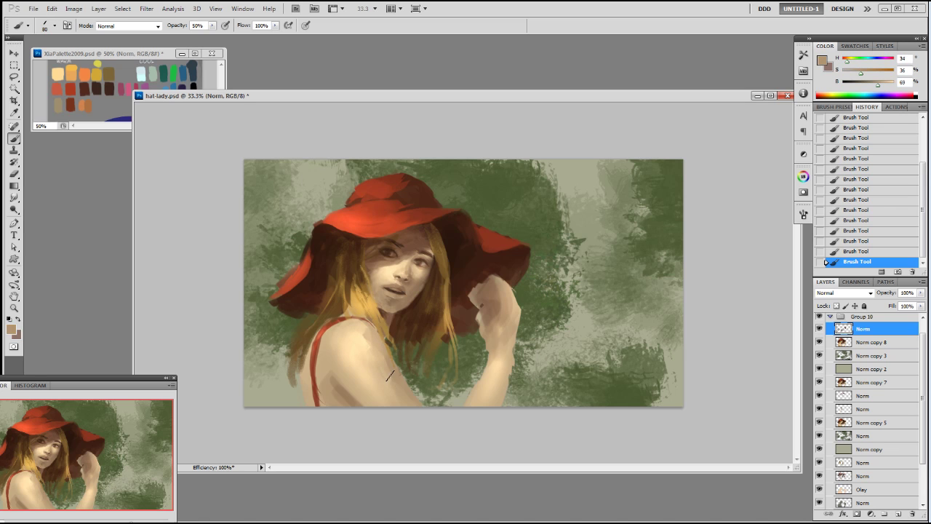
Define the fold between the arm and back with sampled skin tones at 100% opacity and brush size 45.
{"action": "left_click", "coordinate": [352, 395], "text": "alt"}
{"action": "key", "text": "0"}
{"action": "key", "text": "bracketleft"}
{"action": "key", "text": "bracketleft"}
{"action": "key", "text": "bracketleft"}
{"action": "key", "text": "bracketleft"}
{"action": "left_click", "coordinate": [339, 395], "text": "alt"}
{"action": "left_click", "coordinate": [352, 391], "text": "alt"}
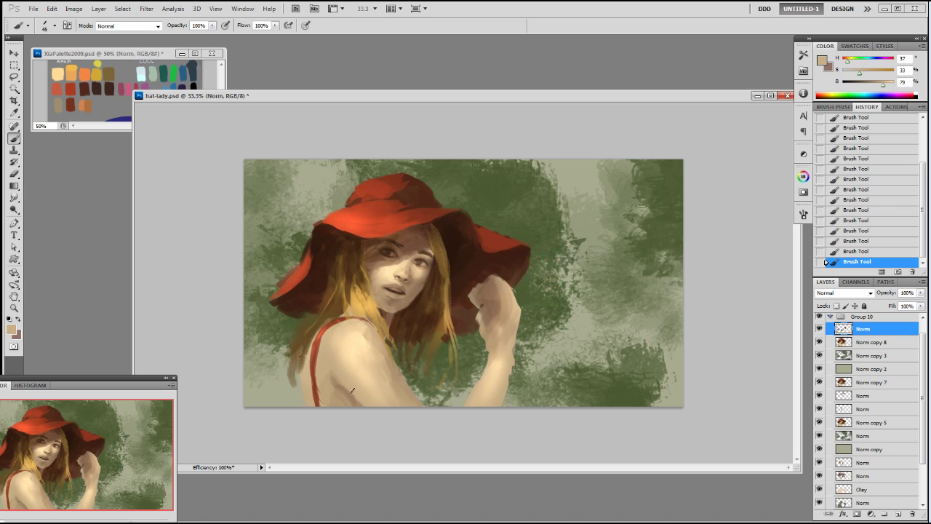
Paint shadows and lights on the raised hand to separate the fingers, using sampled brown and skin tones.
{"action": "left_click", "coordinate": [391, 312], "text": "alt"}
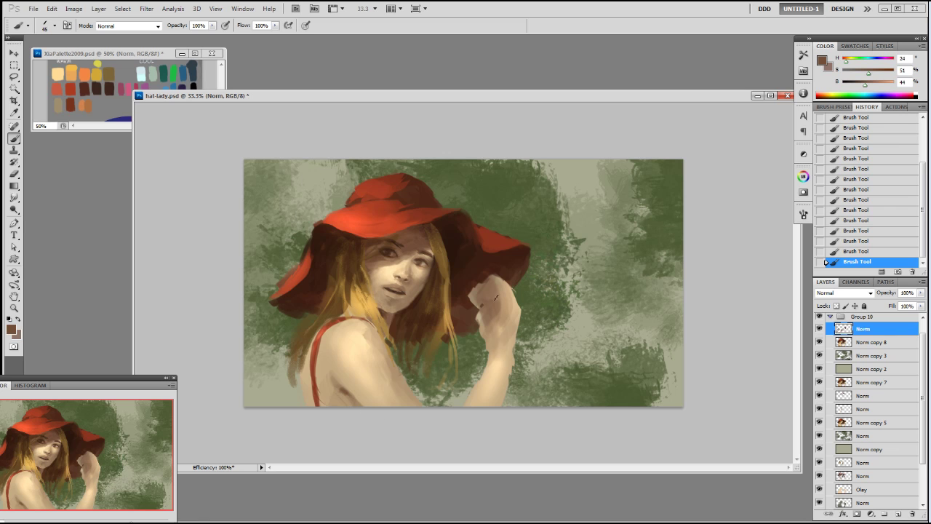
{"action": "left_click", "coordinate": [479, 291], "text": "alt"}
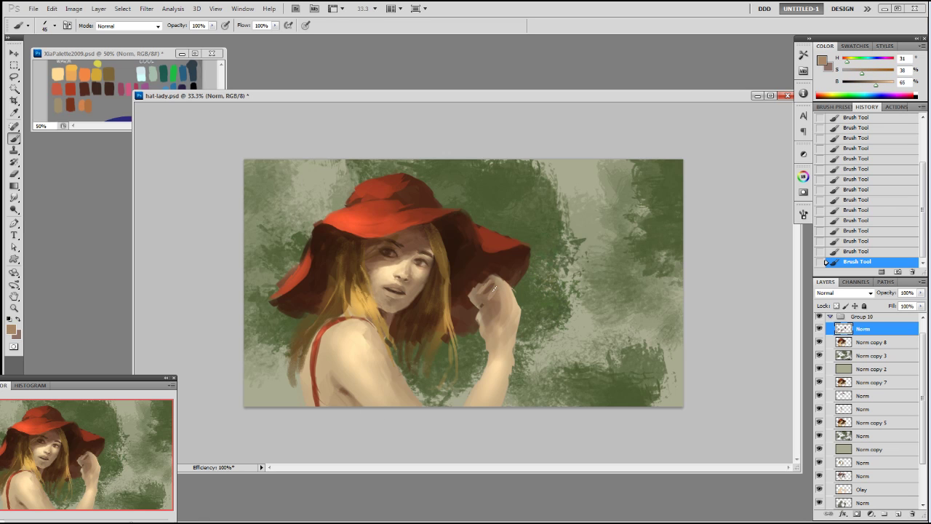
{"action": "left_click", "coordinate": [477, 313], "text": "alt"}
{"action": "left_click", "coordinate": [491, 291], "text": "alt"}
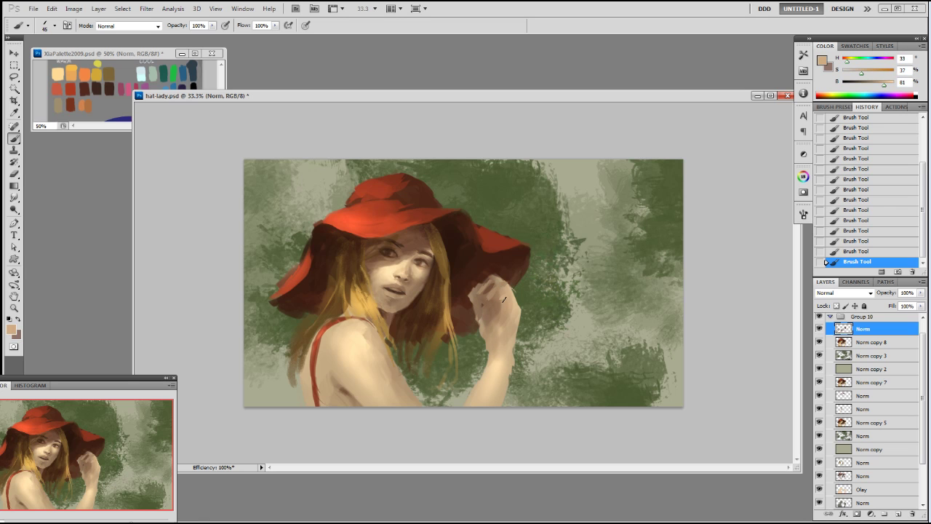
Paint an extended index finger touching the hat brim and trim its edges with sampled dark browns.
{"action": "left_click_drag", "start_coordinate": [483, 267], "coordinate": [490, 270]}
{"action": "key", "text": "ctrl+z"}
{"action": "left_click", "coordinate": [477, 260], "text": "alt"}
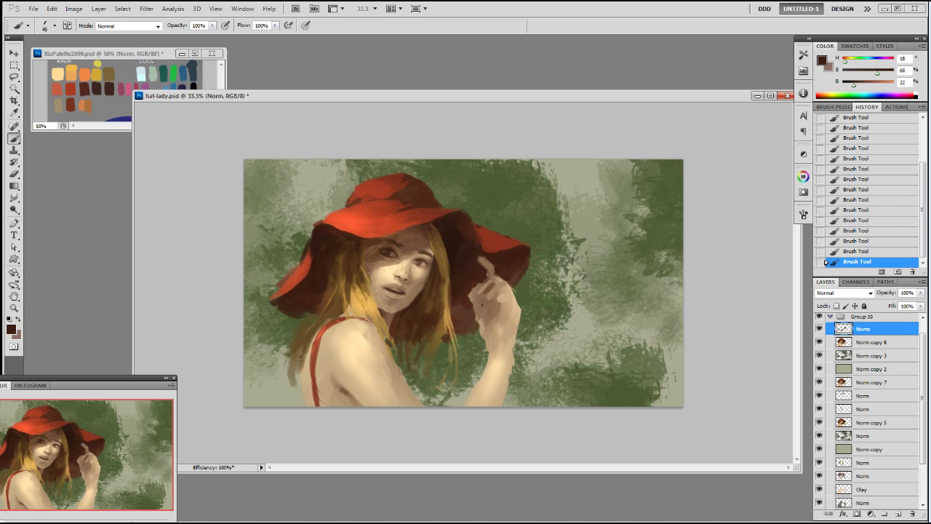
{"action": "left_click", "coordinate": [495, 275], "text": "alt"}
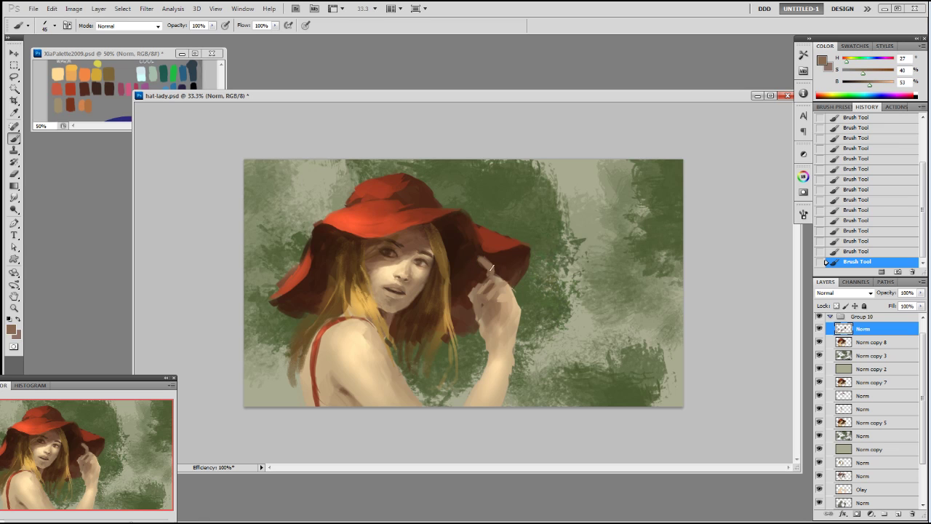
{"action": "left_click", "coordinate": [476, 257], "text": "alt"}
{"action": "left_click", "coordinate": [476, 257], "text": "alt"}
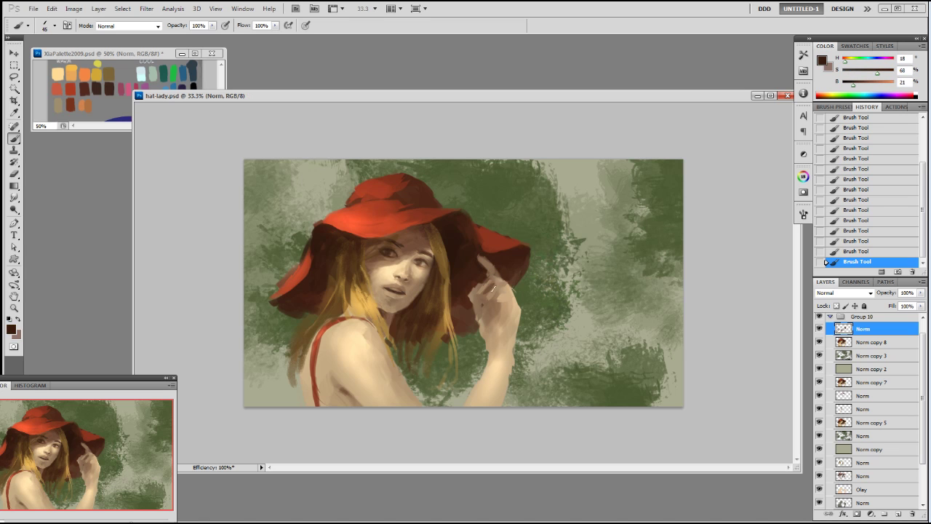
Choose the 19 px brush and refine the side of the nose with sampled skin tones.
{"action": "right_click", "coordinate": [481, 282]}
{"action": "left_click_drag", "start_coordinate": [512, 303], "coordinate": [508, 302]}
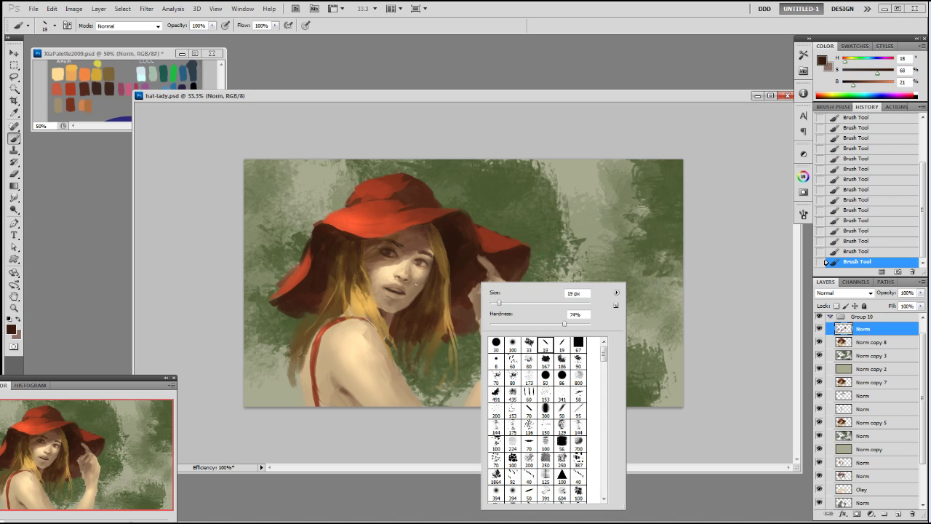
{"action": "left_click", "coordinate": [405, 276], "text": "alt"}
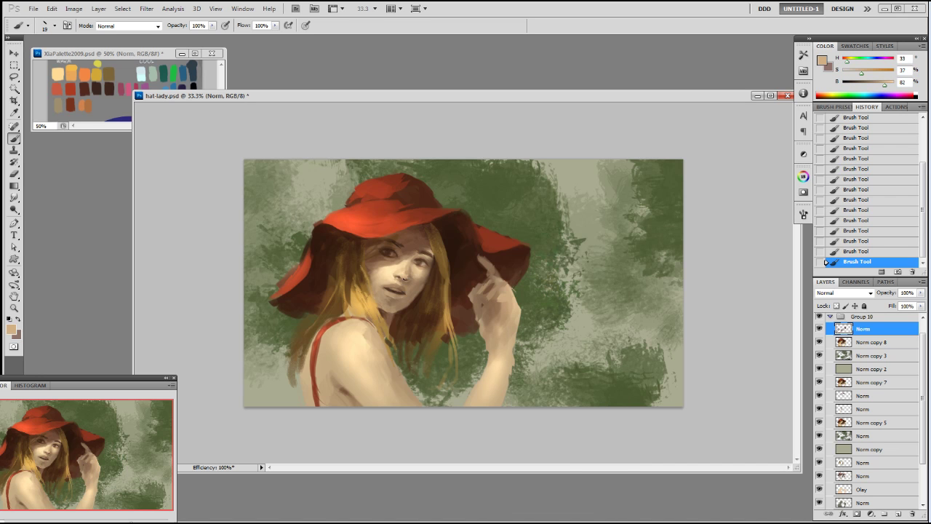
{"action": "left_click", "coordinate": [408, 278], "text": "alt"}
{"action": "left_click", "coordinate": [405, 277], "text": "alt"}
Sharpen the jaw and chin contour with sampled dark and mid browns, and save the painting.
{"action": "left_click", "coordinate": [414, 296], "text": "alt"}
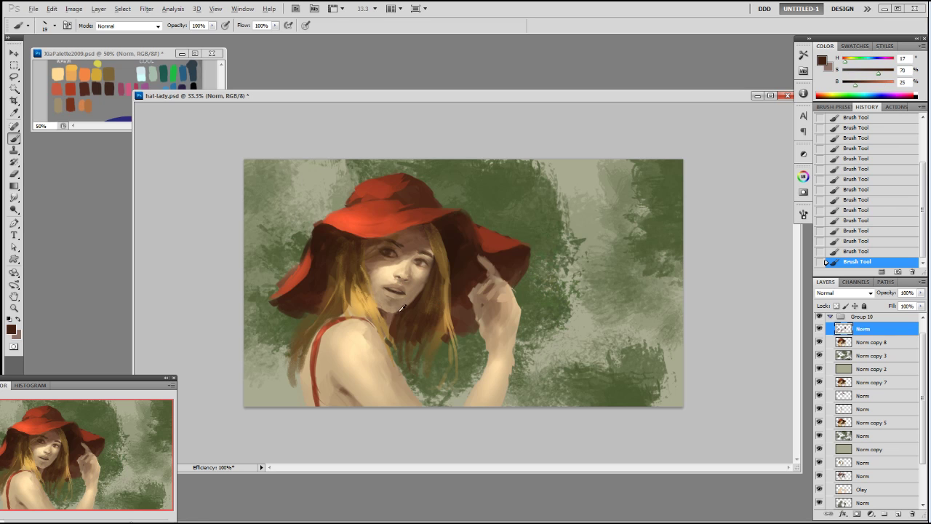
{"action": "left_click", "coordinate": [390, 311], "text": "alt"}
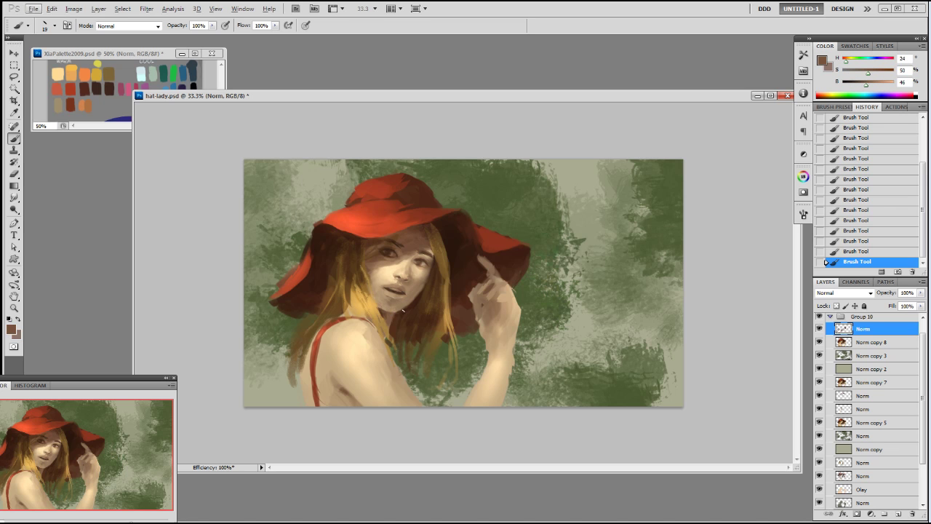
{"action": "left_click", "coordinate": [402, 311], "text": "alt"}
{"action": "key", "text": "ctrl+s"}
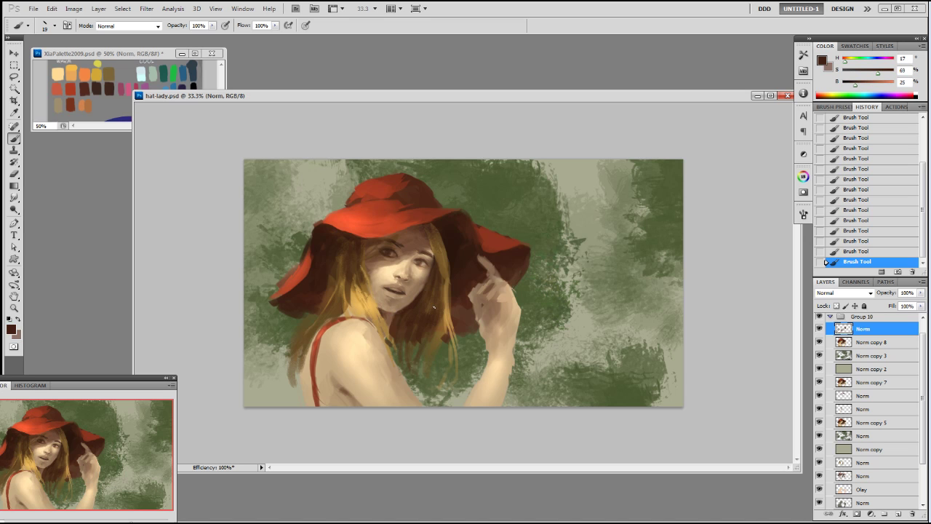
Brighten the highlights on the nose and near cheek with the Dodge tool, range Highlights, exposure 20%.
{"action": "key", "text": "o"}
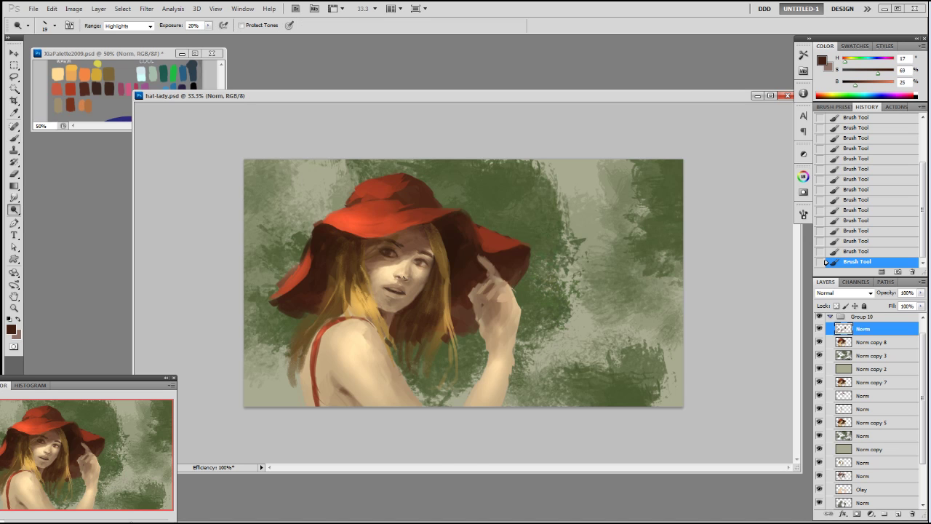
{"action": "right_click", "coordinate": [403, 281]}
{"action": "left_click", "coordinate": [434, 346]}
{"action": "left_click", "coordinate": [405, 273]}
{"action": "left_click", "coordinate": [402, 273]}
{"action": "left_click", "coordinate": [404, 273]}
{"action": "left_click", "coordinate": [406, 264]}
{"action": "left_click", "coordinate": [407, 263]}
{"action": "left_click", "coordinate": [407, 262]}
{"action": "left_click_drag", "start_coordinate": [388, 273], "coordinate": [391, 268]}
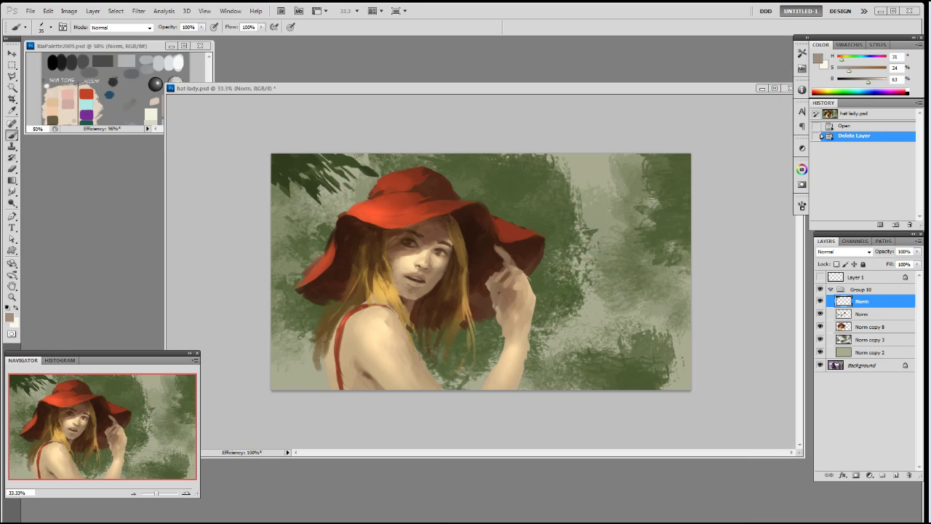
Add a Color Balance adjustment layer, setting the midtones to +15 red and shifting them slightly towards blue.
{"action": "left_click", "coordinate": [92, 12]}
{"action": "mouse_move", "coordinate": [131, 101]}
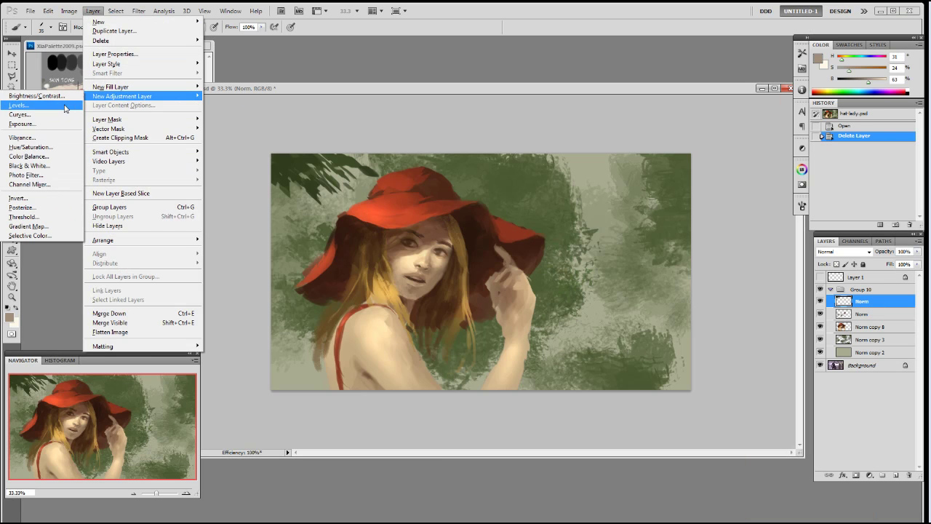
{"action": "left_click", "coordinate": [29, 157]}
{"action": "key", "text": "Return"}
{"action": "left_click_drag", "start_coordinate": [729, 222], "coordinate": [733, 226]}
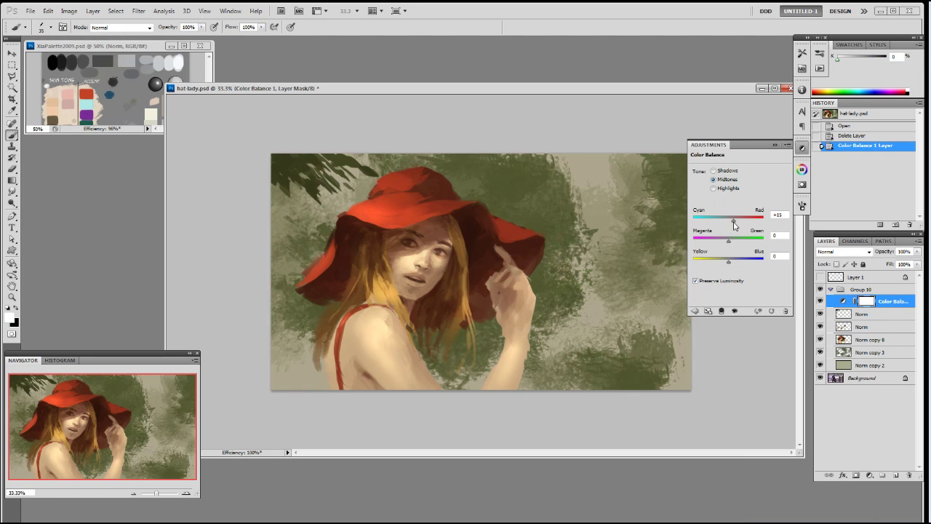
{"action": "mouse_move", "coordinate": [729, 262]}
{"action": "left_mouse_down"}
{"action": "mouse_move", "coordinate": [724, 245]}
{"action": "mouse_move", "coordinate": [723, 263]}
{"action": "mouse_move", "coordinate": [735, 224]}
{"action": "mouse_move", "coordinate": [727, 224]}
{"action": "mouse_move", "coordinate": [734, 263]}
{"action": "left_mouse_up"}
Set the Color Balance highlights to -1, -1 and +15 blue, and shift the shadows slightly towards yellow.
{"action": "left_click", "coordinate": [713, 187]}
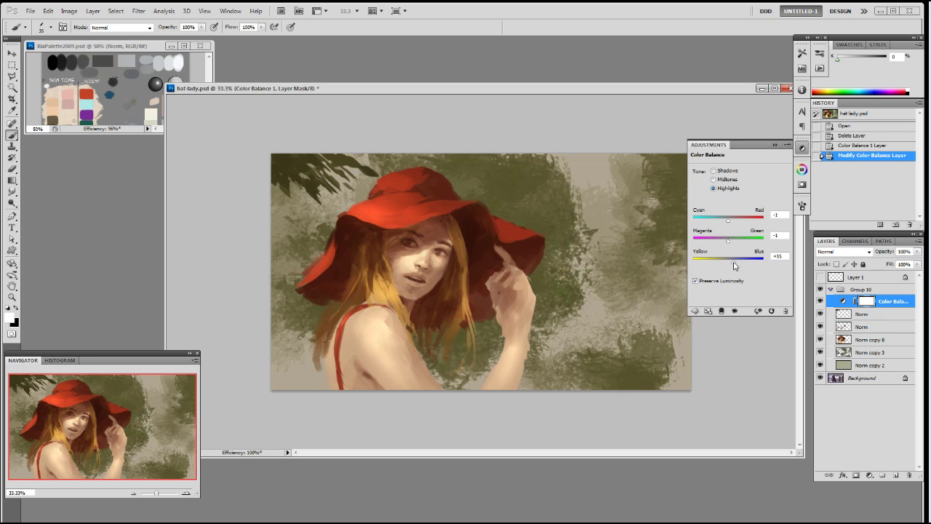
{"action": "left_click", "coordinate": [715, 170]}
{"action": "left_click_drag", "start_coordinate": [729, 225], "coordinate": [725, 261]}
{"action": "left_click", "coordinate": [775, 145]}
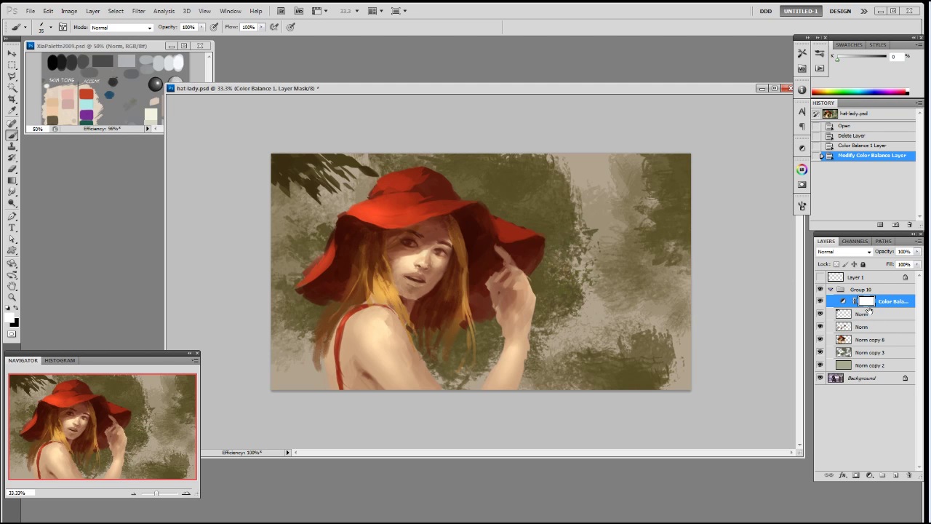
Create a new normal layer above the colour balance adjustment and choose the 19 px brush for face details.
{"action": "key", "text": "F2"}
{"action": "right_click", "coordinate": [464, 276]}
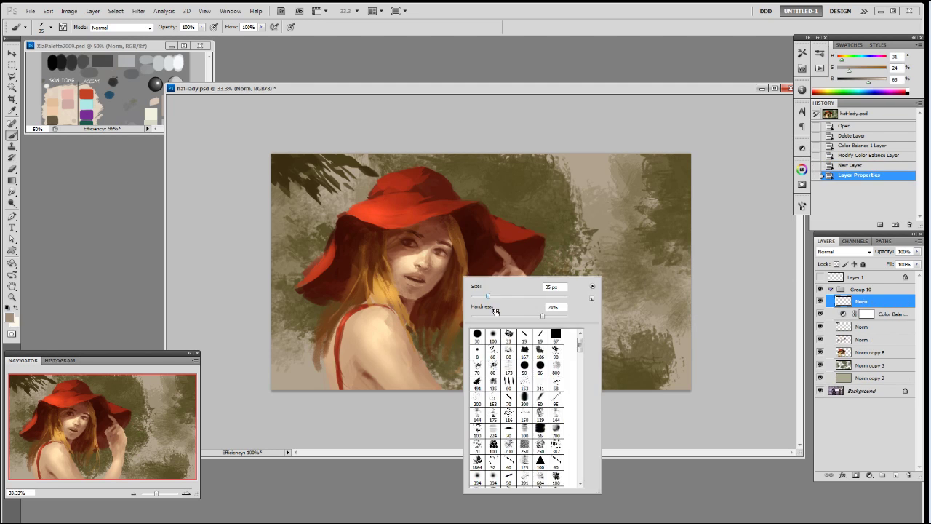
{"action": "left_click", "coordinate": [522, 340]}
{"action": "left_click", "coordinate": [420, 259]}
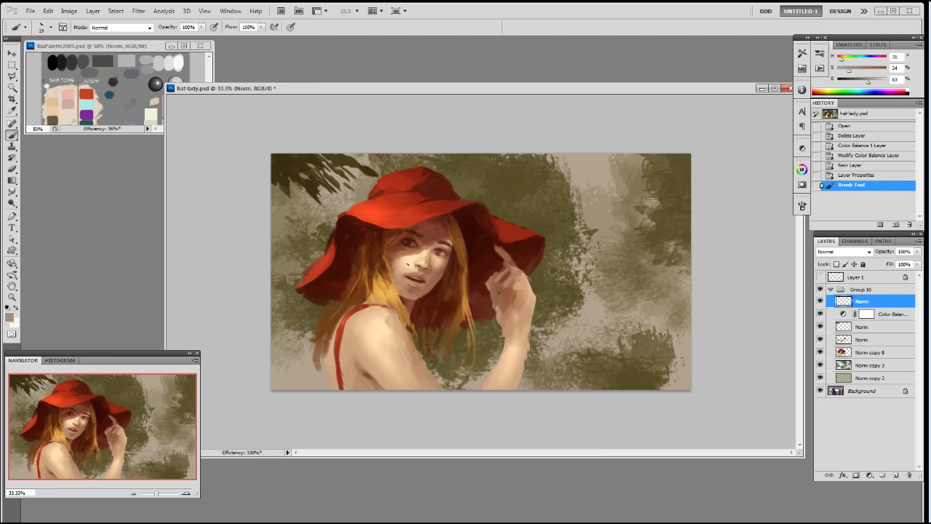
Refine both eyes with a reddish-brown skin tone at H 16, S 43, B 64 and 70% brush opacity.
{"action": "left_click", "coordinate": [411, 243], "text": "alt"}
{"action": "left_click", "coordinate": [415, 241], "text": "alt"}
{"action": "left_click_drag", "start_coordinate": [864, 82], "coordinate": [858, 69]}
{"action": "key", "text": "ctrl+plus"}
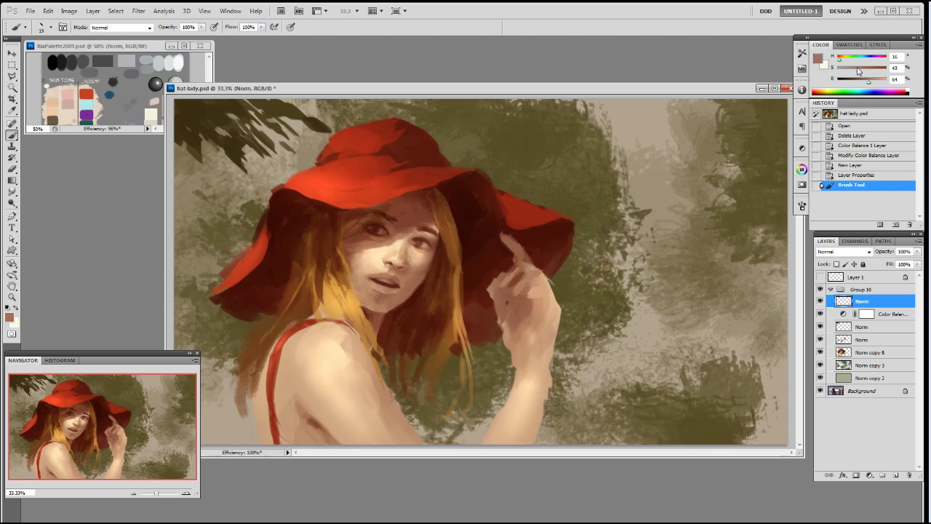
{"action": "key", "text": "7"}
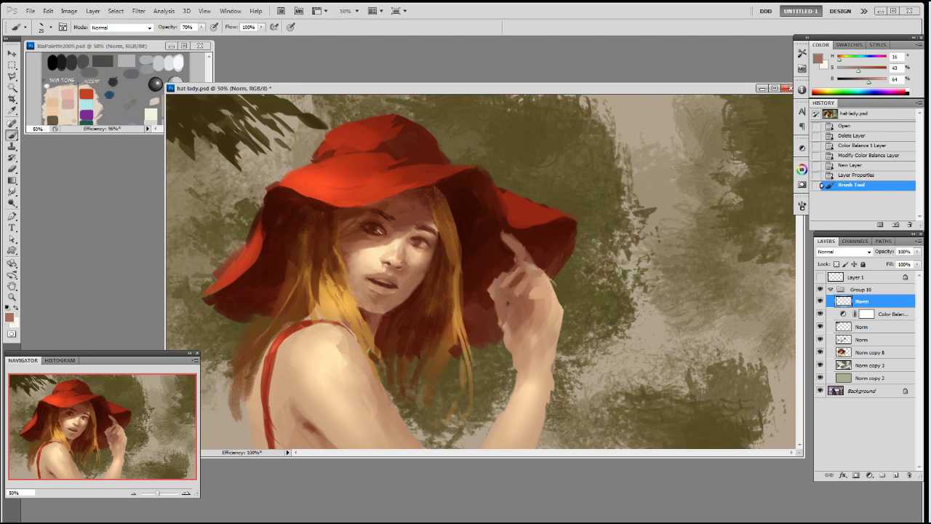
{"action": "left_click_drag", "start_coordinate": [376, 231], "coordinate": [422, 245]}
{"action": "left_click_drag", "start_coordinate": [419, 245], "coordinate": [424, 246]}
{"action": "left_click", "coordinate": [423, 246]}
{"action": "left_click", "coordinate": [422, 246]}
Step back the last two strokes and dab a lighter skin tone, H 18, S 29, B 82, onto the far eye.
{"action": "left_click", "coordinate": [424, 252], "text": "alt"}
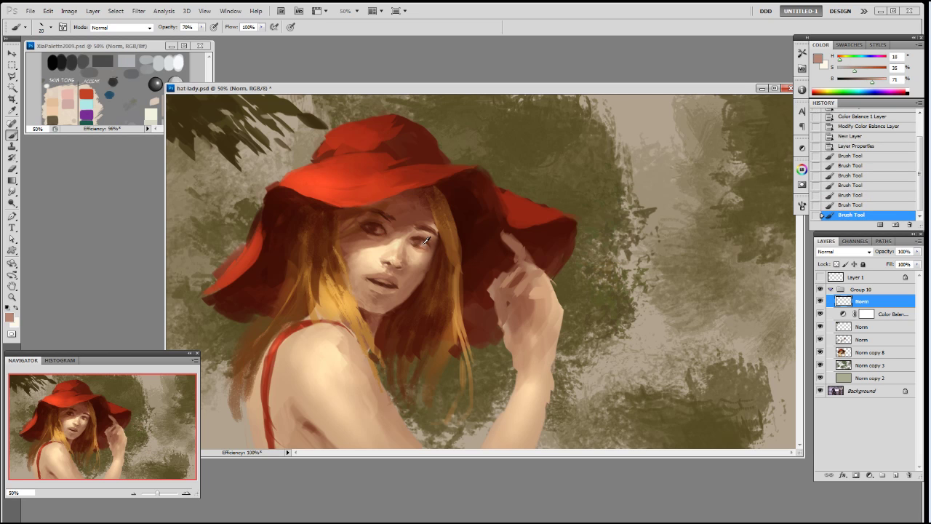
{"action": "left_click", "coordinate": [841, 196]}
{"action": "left_click_drag", "start_coordinate": [875, 85], "coordinate": [878, 82]}
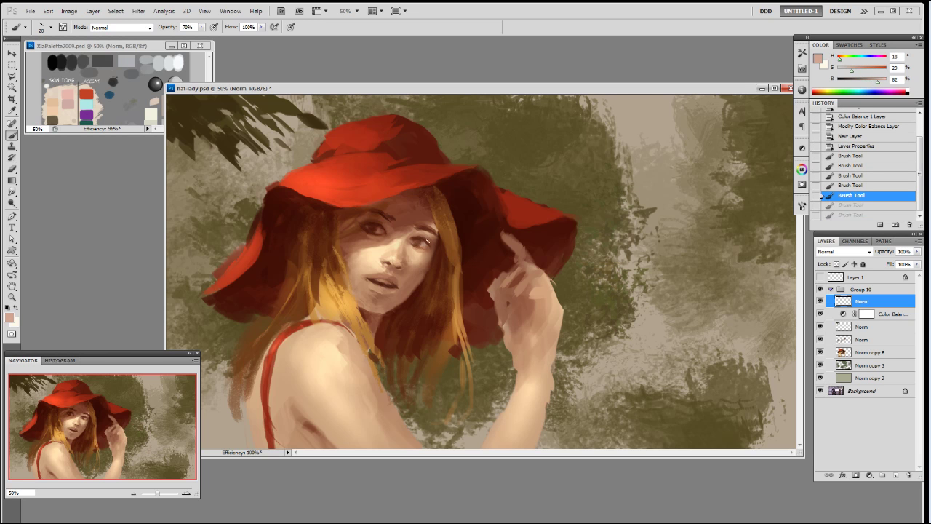
{"action": "left_click", "coordinate": [421, 246]}
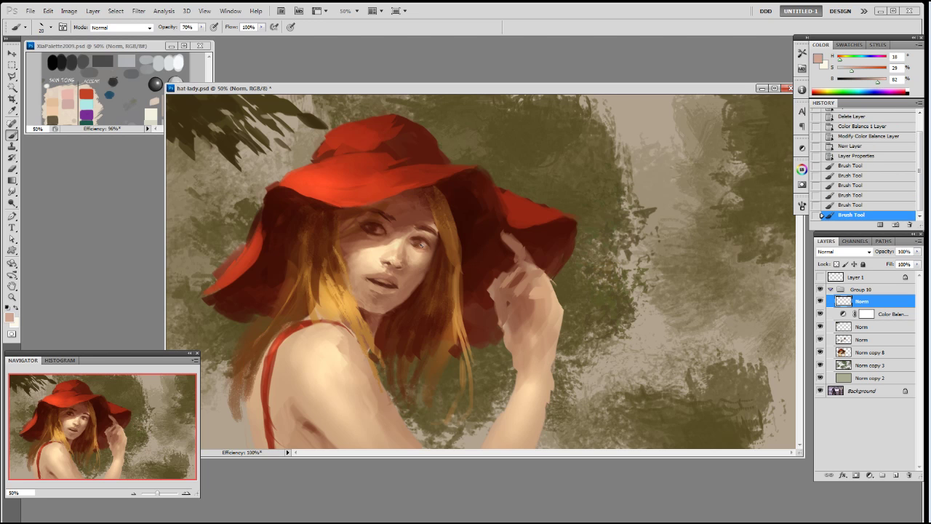
Add small light accents to the far eye using H 18, S 23, B 87 at 80% opacity.
{"action": "left_click_drag", "start_coordinate": [879, 82], "coordinate": [849, 70]}
{"action": "left_click", "coordinate": [424, 246]}
{"action": "left_click", "coordinate": [424, 246]}
{"action": "left_click", "coordinate": [424, 246]}
{"action": "left_click", "coordinate": [424, 246]}
{"action": "left_click", "coordinate": [424, 246]}
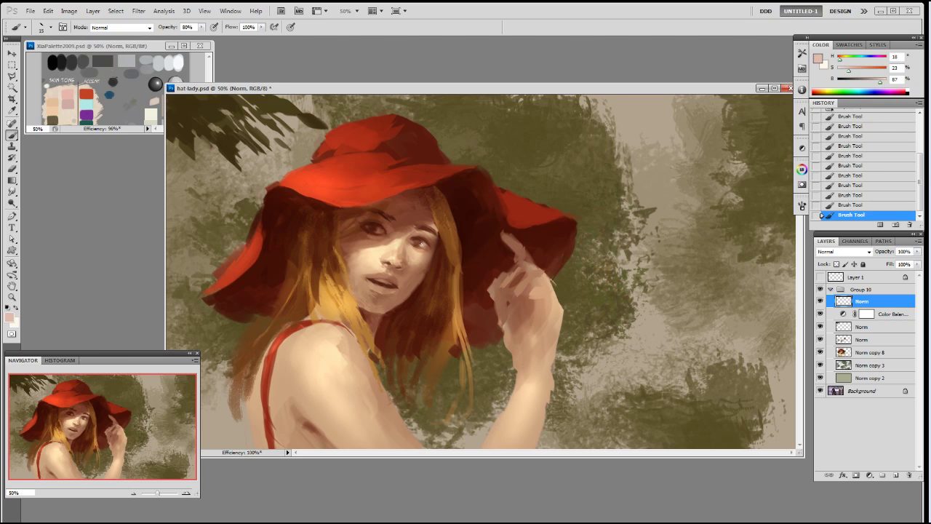
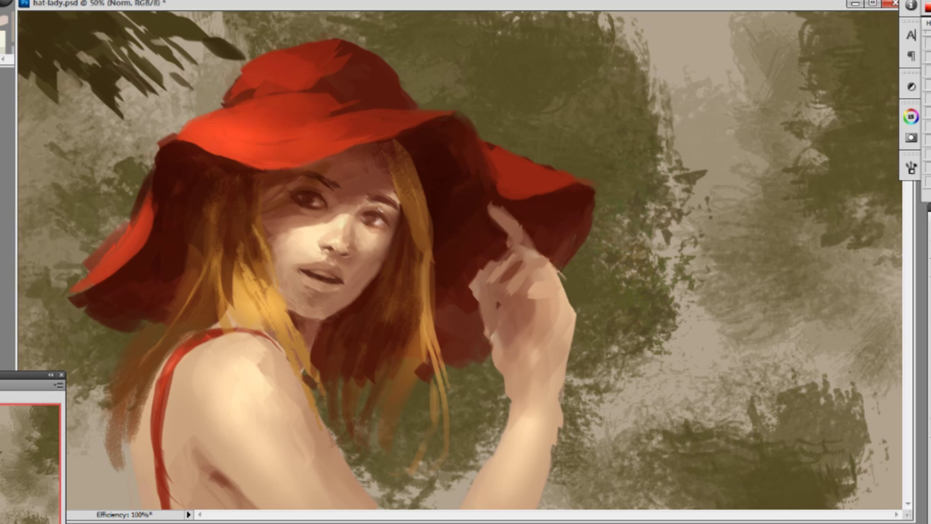
Choose a pink colour and a small brush, and tint the lower lip.
{"action": "left_click", "coordinate": [360, 229], "text": "alt"}
{"action": "key", "text": "ctrl+minus"}
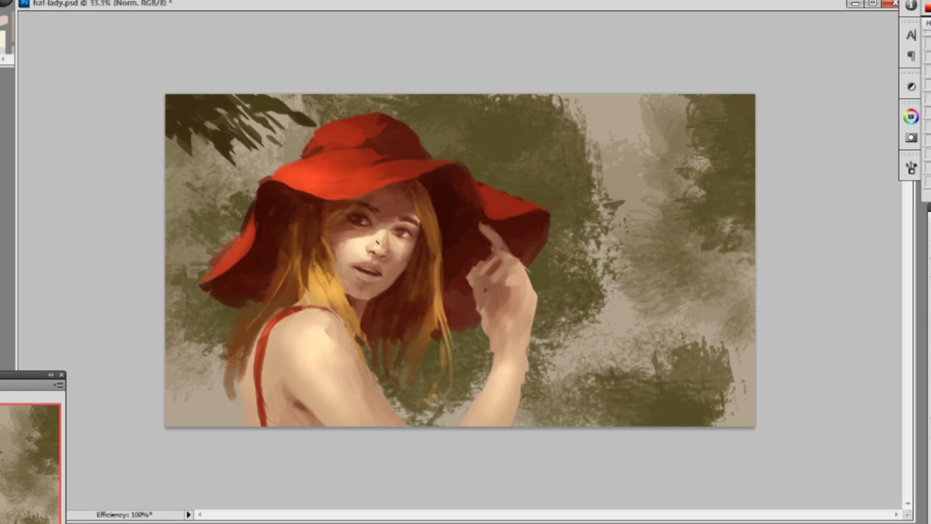
{"action": "left_click", "coordinate": [12, 45]}
{"action": "left_click", "coordinate": [77, 45]}
{"action": "left_click", "coordinate": [260, 150]}
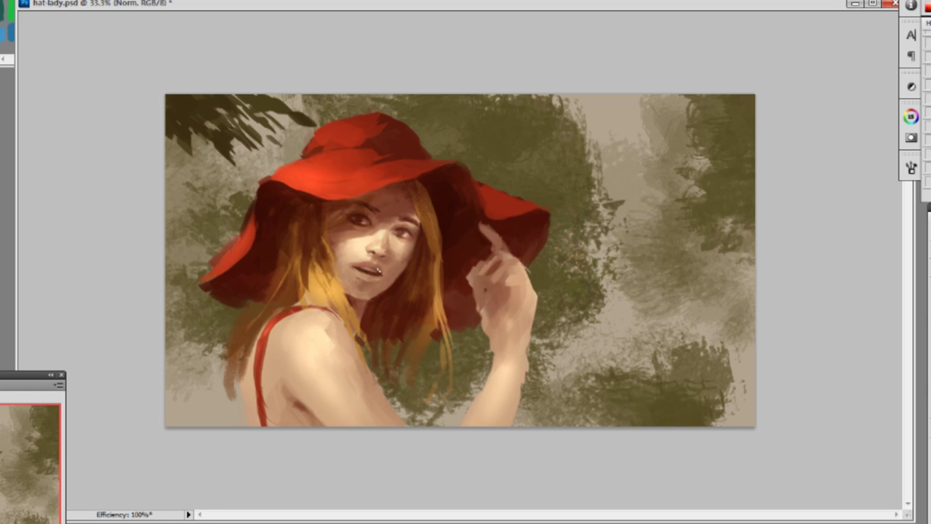
{"action": "key", "text": "ctrl+plus"}
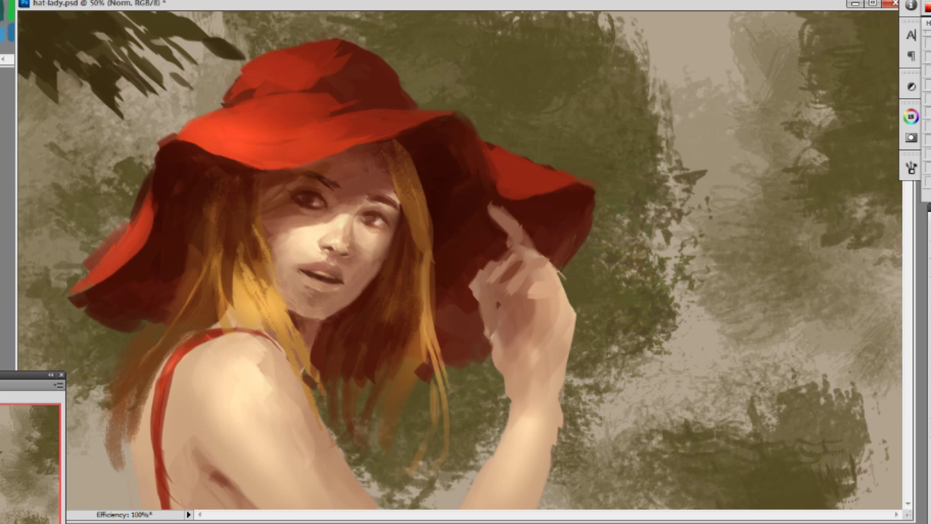
{"action": "right_click", "coordinate": [467, 386]}
{"action": "double_click", "coordinate": [467, 386]}
{"action": "left_click_drag", "start_coordinate": [314, 277], "coordinate": [320, 275]}
{"action": "left_click_drag", "start_coordinate": [313, 275], "coordinate": [312, 281]}
{"action": "left_click_drag", "start_coordinate": [304, 275], "coordinate": [330, 280]}
Refine the shape of the mouth opening and lower lip with the 19 px brush.
{"action": "right_click", "coordinate": [395, 240]}
{"action": "left_click", "coordinate": [482, 326]}
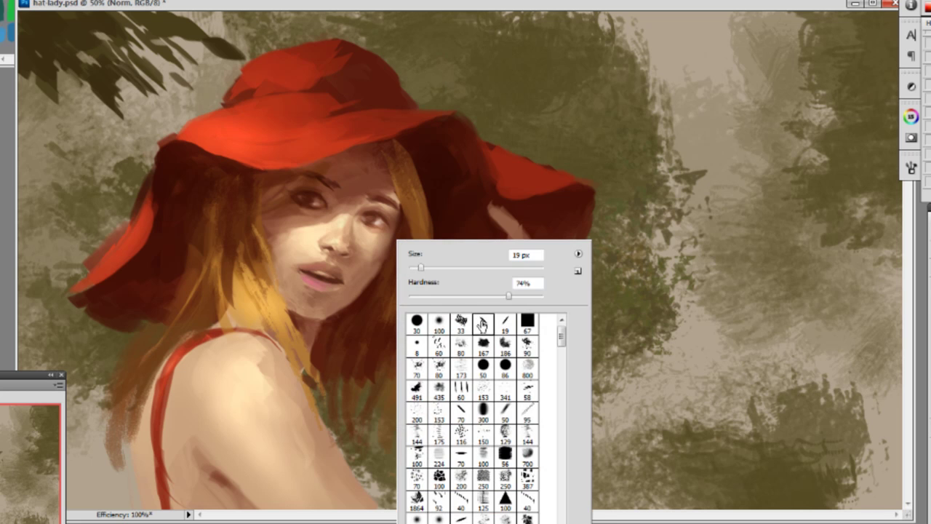
{"action": "left_click", "coordinate": [317, 275]}
{"action": "left_click_drag", "start_coordinate": [310, 270], "coordinate": [317, 274]}
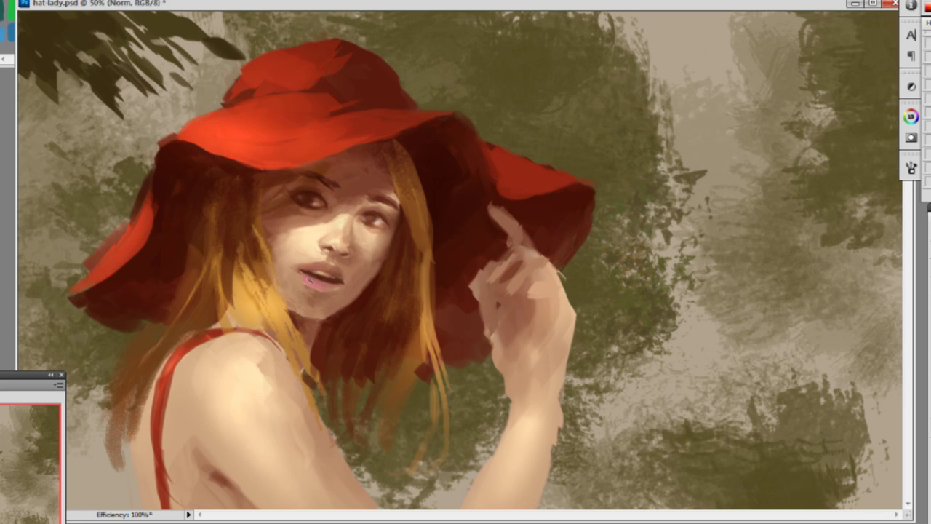
{"action": "left_click_drag", "start_coordinate": [310, 270], "coordinate": [319, 275]}
{"action": "key", "text": "ctrl+z"}
{"action": "left_click_drag", "start_coordinate": [313, 280], "coordinate": [325, 284]}
{"action": "key", "text": "ctrl+z"}
Soften the lower lip's edge and the mouth corner using tones sampled from the chin, cheek and lip.
{"action": "left_click", "coordinate": [329, 291], "text": "alt"}
{"action": "left_click_drag", "start_coordinate": [327, 279], "coordinate": [323, 277]}
{"action": "left_click", "coordinate": [324, 281]}
{"action": "left_click", "coordinate": [341, 276], "text": "alt"}
{"action": "mouse_move", "coordinate": [317, 283]}
{"action": "left_mouse_down"}
{"action": "mouse_move", "coordinate": [328, 280]}
{"action": "mouse_move", "coordinate": [314, 280]}
{"action": "left_mouse_up"}
{"action": "left_click", "coordinate": [311, 282], "text": "alt"}
{"action": "left_click", "coordinate": [310, 280], "text": "alt"}
{"action": "key", "text": "ctrl+minus"}
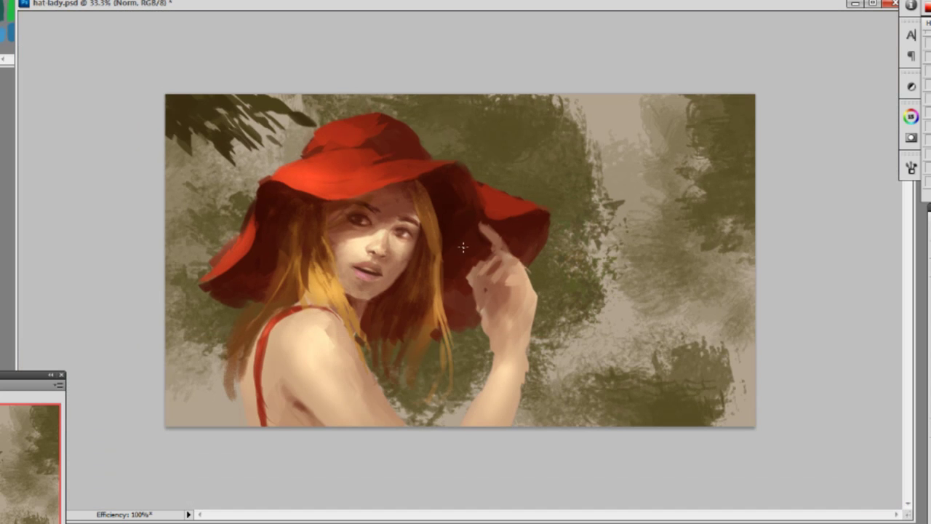
Smooth the skin from the near cheek down to the chin with sampled tones and a soft round brush.
{"action": "right_click", "coordinate": [361, 288]}
{"action": "double_click", "coordinate": [445, 374]}
{"action": "left_click", "coordinate": [355, 285], "text": "alt"}
{"action": "left_click", "coordinate": [364, 291], "text": "alt"}
{"action": "right_click", "coordinate": [354, 246]}
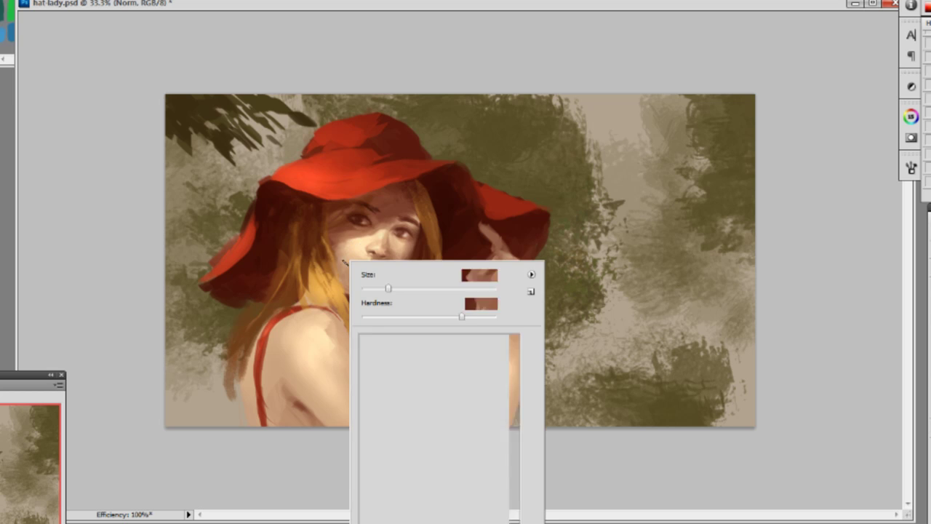
{"action": "left_click", "coordinate": [391, 349]}
{"action": "left_click", "coordinate": [346, 250]}
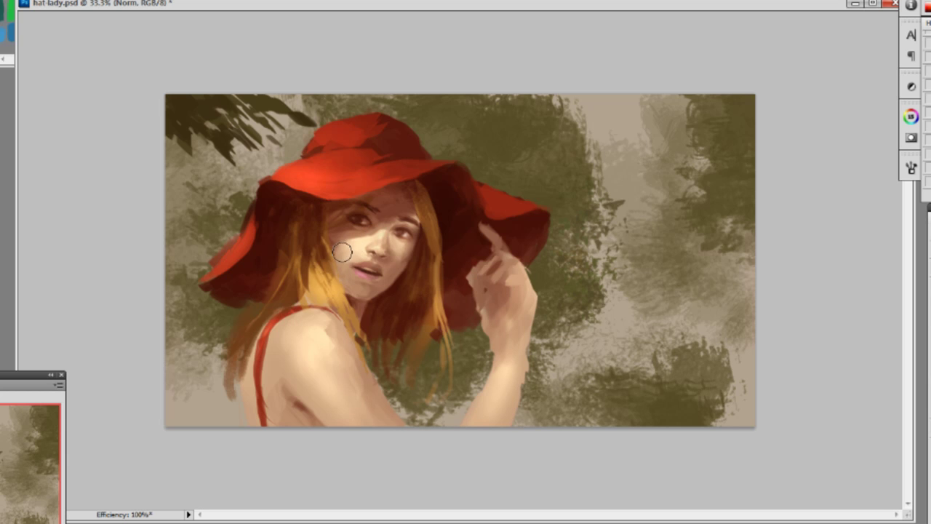
{"action": "mouse_move", "coordinate": [354, 249]}
{"action": "left_mouse_down"}
{"action": "mouse_move", "coordinate": [335, 245]}
{"action": "mouse_move", "coordinate": [346, 281]}
{"action": "mouse_move", "coordinate": [364, 290]}
{"action": "left_mouse_up"}
Blend the near cheek beside the nose, alternating between the 19 px brush and the soft round brush.
{"action": "right_click", "coordinate": [368, 239]}
{"action": "left_click", "coordinate": [458, 326]}
{"action": "left_click", "coordinate": [351, 242]}
{"action": "right_click", "coordinate": [364, 253]}
{"action": "left_click", "coordinate": [406, 352]}
{"action": "left_click", "coordinate": [359, 251]}
{"action": "right_click", "coordinate": [402, 259]}
{"action": "left_click", "coordinate": [492, 345]}
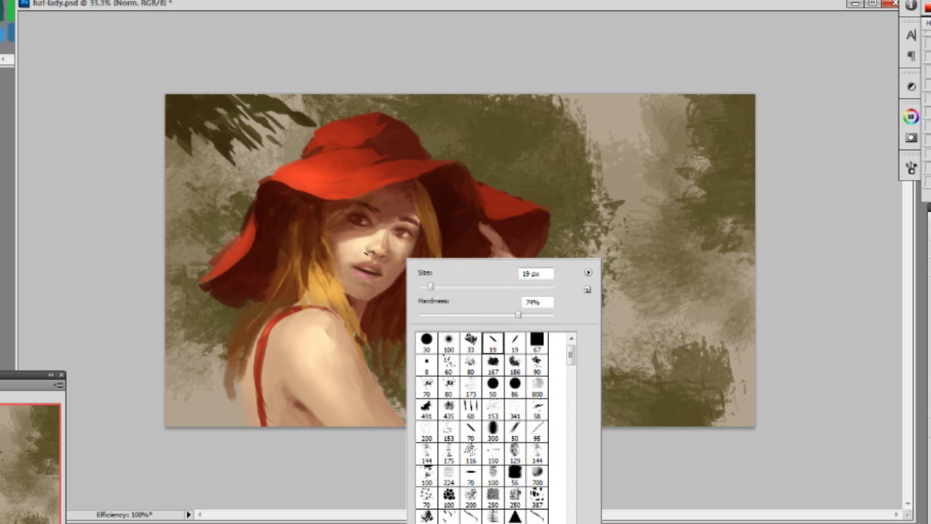
{"action": "key", "text": "Return"}
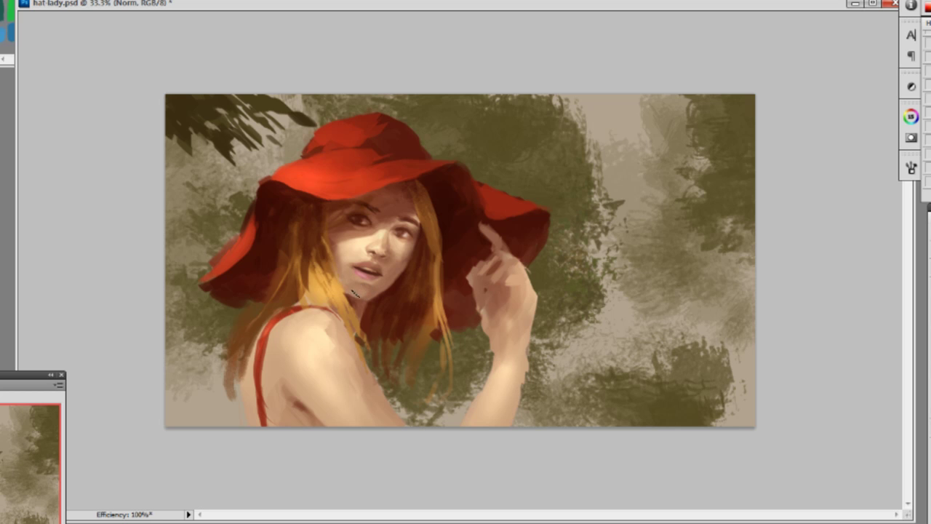
Touch up the jawline below the mouth with skin tones sampled from the chin and jaw.
{"action": "left_click", "coordinate": [352, 285], "text": "alt"}
{"action": "right_click", "coordinate": [426, 261]}
{"action": "left_click", "coordinate": [357, 304]}
{"action": "left_click", "coordinate": [351, 298]}
{"action": "left_click", "coordinate": [347, 298], "text": "alt"}
{"action": "left_click", "coordinate": [360, 299], "text": "alt"}
Shade the far cheek beside the mouth with short brush strokes.
{"action": "left_click_drag", "start_coordinate": [389, 260], "coordinate": [392, 256]}
{"action": "right_click", "coordinate": [397, 263]}
{"action": "left_click", "coordinate": [394, 262]}
{"action": "right_click", "coordinate": [397, 262]}
{"action": "key", "text": "Return"}
{"action": "left_click", "coordinate": [386, 259]}
Switch brush tips and dab the shading on the far cheek beside the nose.
{"action": "right_click", "coordinate": [460, 235]}
{"action": "left_click", "coordinate": [490, 332]}
{"action": "key", "text": "Return"}
{"action": "right_click", "coordinate": [409, 247]}
{"action": "left_click", "coordinate": [516, 333]}
{"action": "left_click", "coordinate": [394, 251]}
Refine the skin below the far eye with the 19 px brush and a tone sampled from the far cheek.
{"action": "right_click", "coordinate": [412, 249]}
{"action": "double_click", "coordinate": [531, 325]}
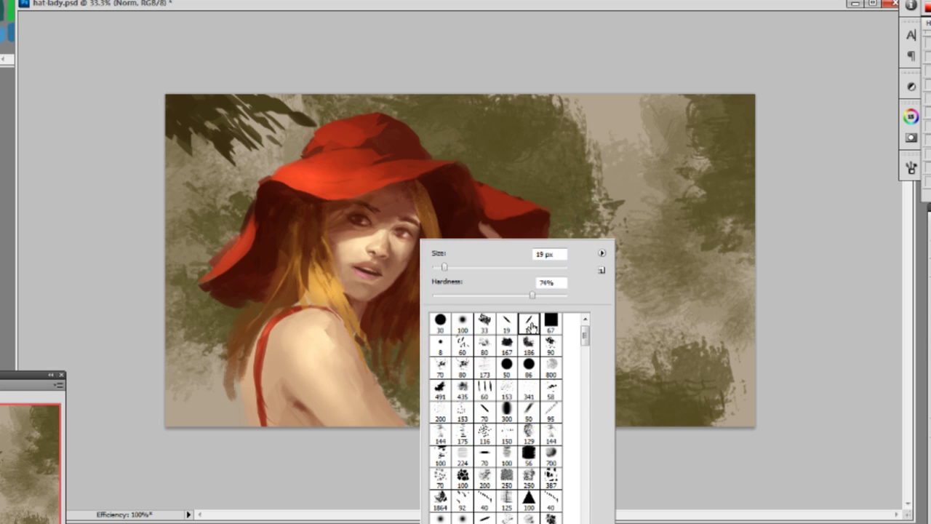
{"action": "left_click", "coordinate": [398, 254], "text": "alt"}
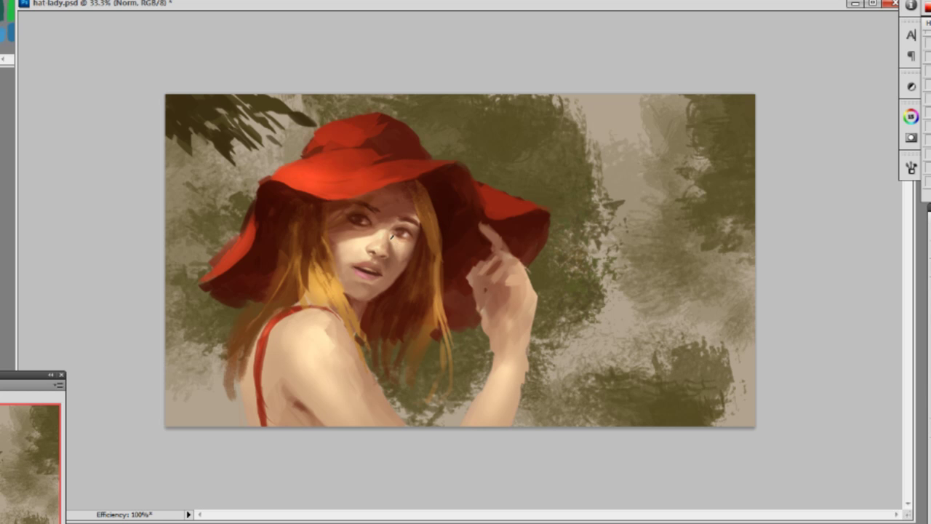
{"action": "right_click", "coordinate": [417, 248]}
{"action": "double_click", "coordinate": [513, 341]}
Choose a fine brush and shade beneath the near eye with a skin tone sampled beside it.
{"action": "right_click", "coordinate": [408, 218]}
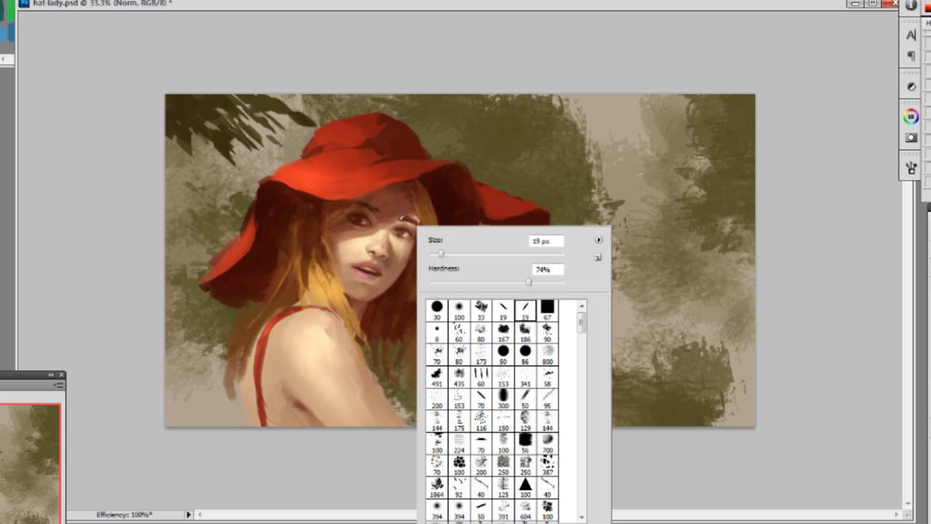
{"action": "key", "text": "Escape"}
{"action": "right_click", "coordinate": [424, 219]}
{"action": "key", "text": "Escape"}
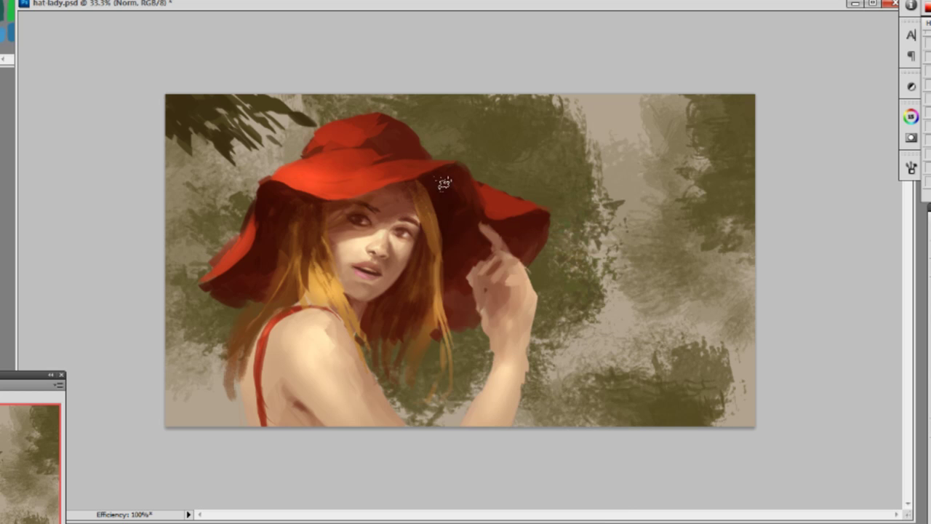
{"action": "key", "text": "b"}
{"action": "right_click", "coordinate": [402, 206]}
{"action": "double_click", "coordinate": [515, 292]}
{"action": "left_click", "coordinate": [342, 235], "text": "alt"}
{"action": "left_click_drag", "start_coordinate": [356, 224], "coordinate": [355, 229]}
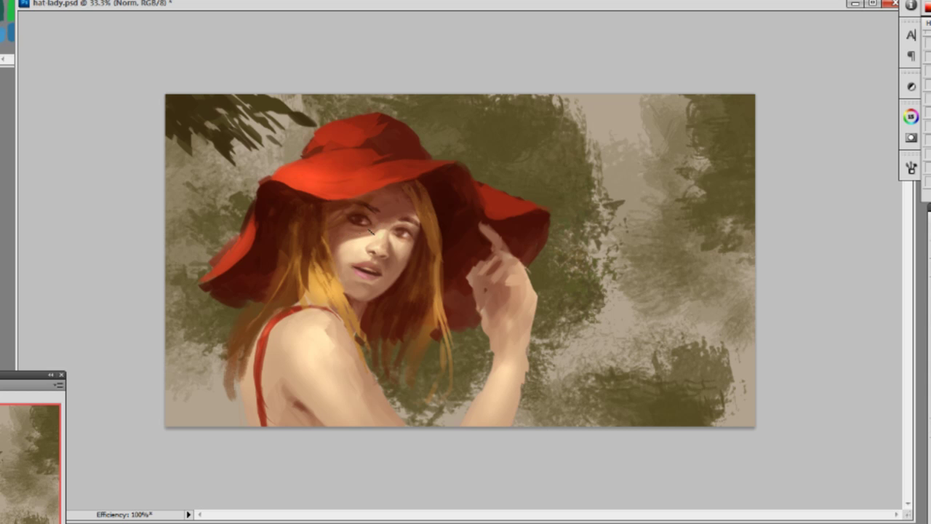
Blend the nose bridge and the area between the eyes with skin tones sampled nearby.
{"action": "left_click", "coordinate": [383, 219], "text": "alt"}
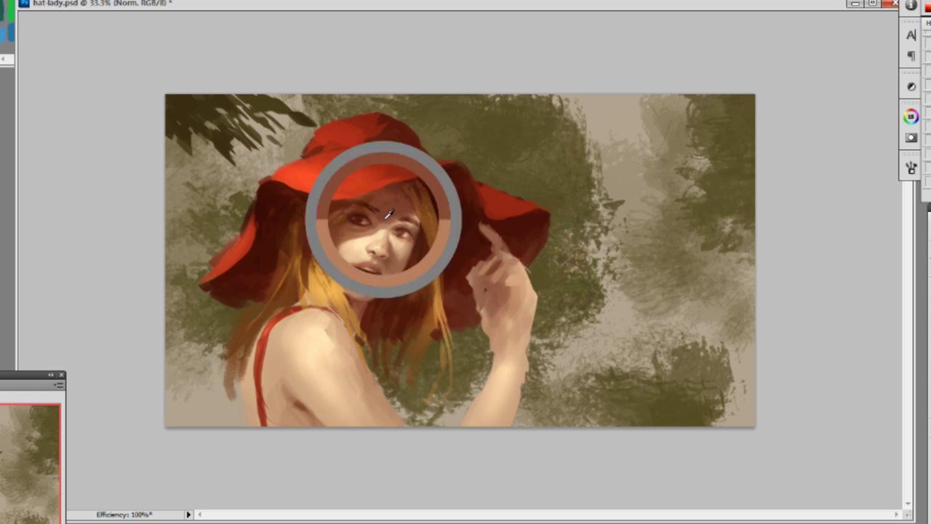
{"action": "left_click", "coordinate": [379, 227], "text": "alt"}
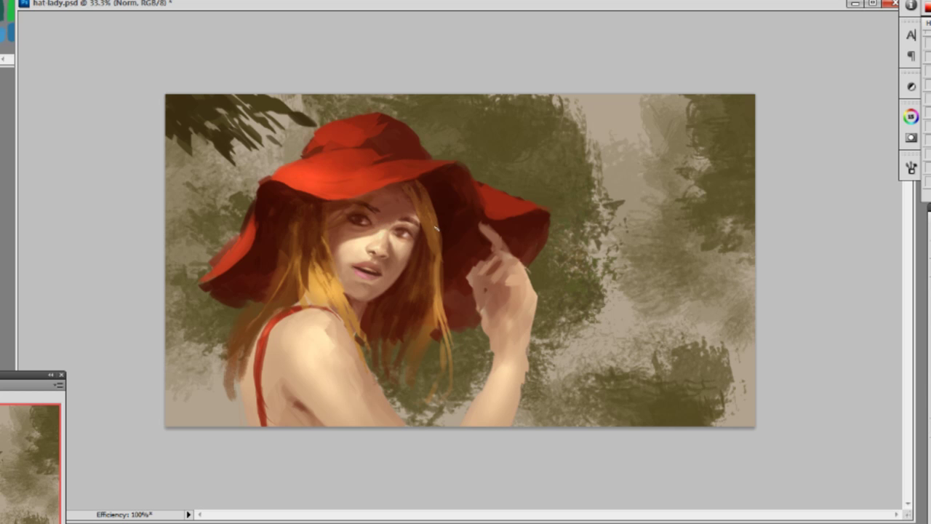
{"action": "left_click", "coordinate": [376, 232], "text": "alt"}
{"action": "left_click", "coordinate": [354, 237], "text": "alt"}
Texture the shaded forehead under the hat brim with the 80 px textured brush.
{"action": "right_click", "coordinate": [382, 205]}
{"action": "left_click", "coordinate": [387, 205]}
{"action": "right_click", "coordinate": [376, 196]}
{"action": "left_click", "coordinate": [424, 333]}
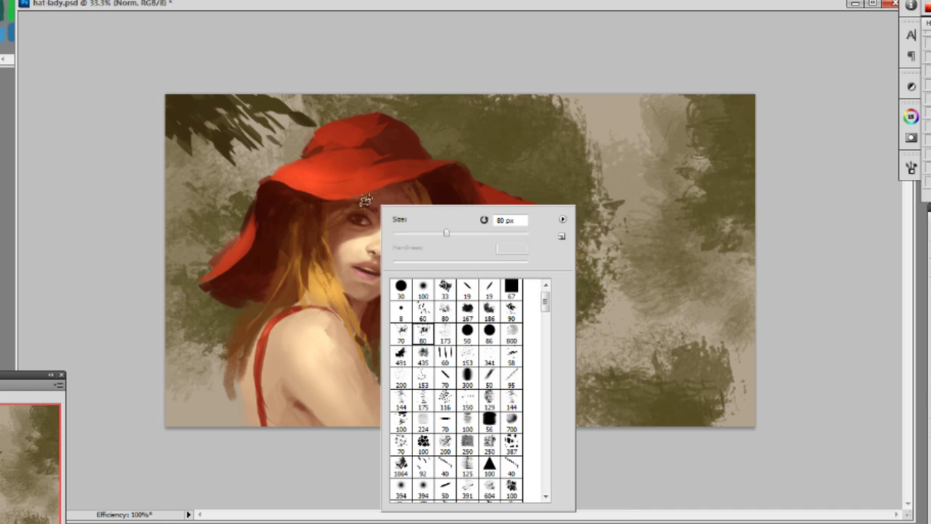
{"action": "left_click", "coordinate": [369, 203]}
Refine the near eye and its eyebrow with the 19 px brush and a sampled shadow tone.
{"action": "right_click", "coordinate": [431, 205]}
{"action": "left_click", "coordinate": [518, 304]}
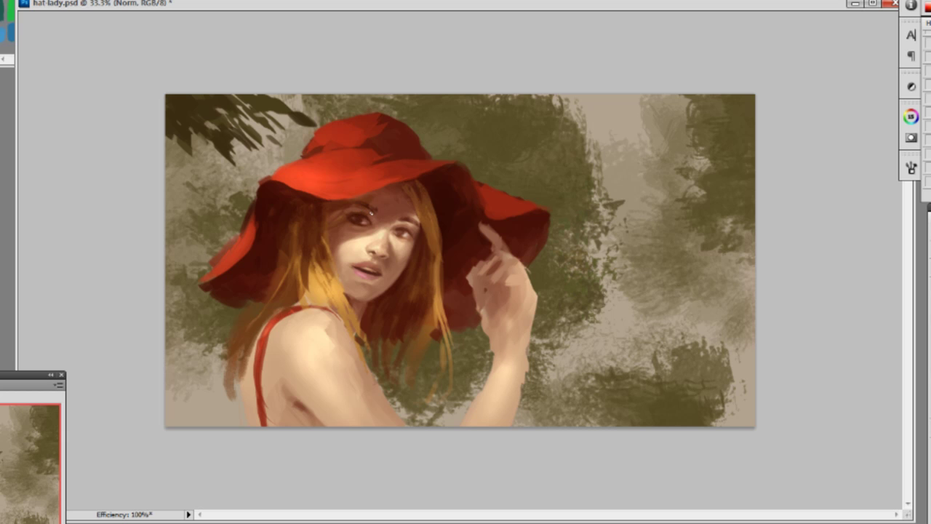
{"action": "right_click", "coordinate": [373, 221]}
{"action": "key", "text": "Escape"}
{"action": "left_click", "coordinate": [364, 208]}
{"action": "right_click", "coordinate": [380, 225]}
{"action": "left_click", "coordinate": [504, 299]}
{"action": "left_click", "coordinate": [377, 223]}
{"action": "left_click", "coordinate": [373, 222], "text": "alt"}
Paint the forehead shadow along the underside of the brim with tones sampled around the near eyebrow.
{"action": "left_click", "coordinate": [361, 206], "text": "alt"}
{"action": "left_click", "coordinate": [366, 206], "text": "alt"}
{"action": "left_click", "coordinate": [350, 214], "text": "alt"}
{"action": "left_click_drag", "start_coordinate": [328, 200], "coordinate": [369, 192]}
Break up the hairline at the near temple with the 144 px textured brush and a smaller tip.
{"action": "right_click", "coordinate": [338, 222]}
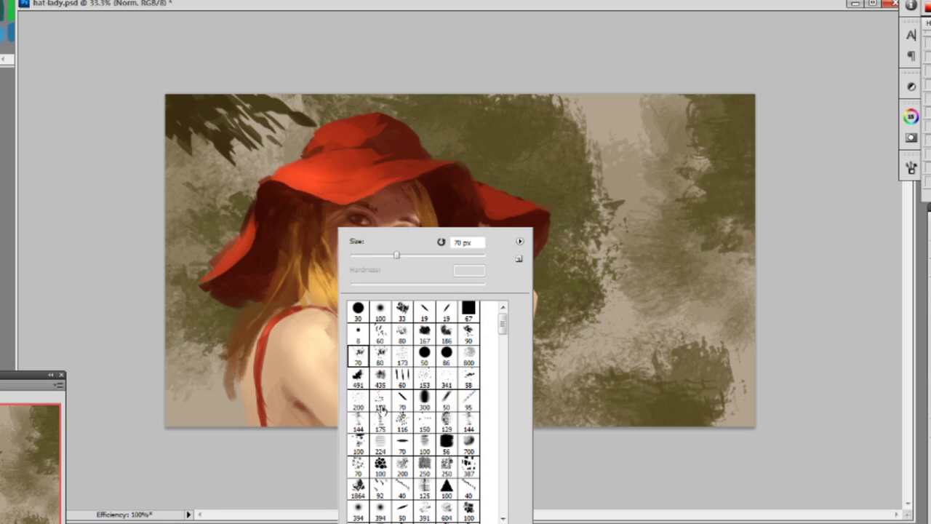
{"action": "left_click", "coordinate": [465, 420]}
{"action": "left_click", "coordinate": [320, 214]}
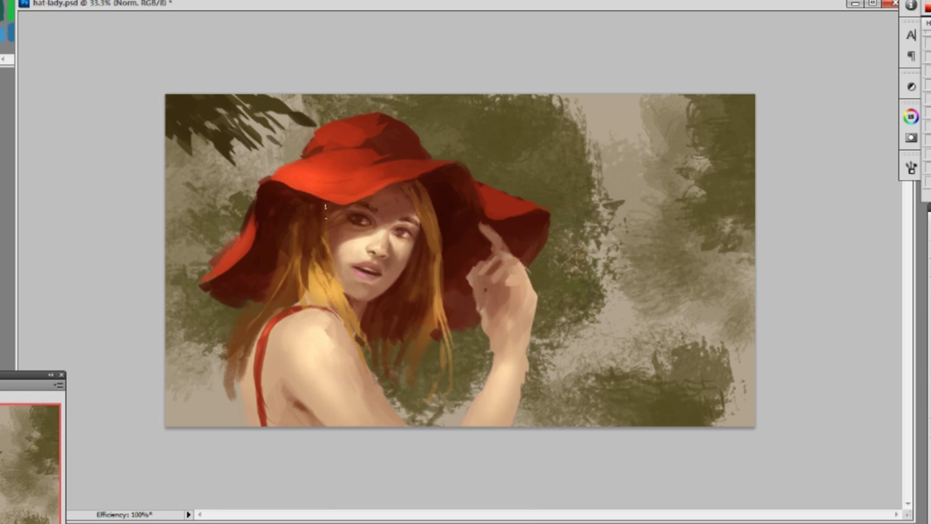
{"action": "right_click", "coordinate": [352, 231]}
{"action": "left_click", "coordinate": [422, 401]}
{"action": "left_click", "coordinate": [342, 203]}
{"action": "right_click", "coordinate": [428, 189]}
{"action": "double_click", "coordinate": [517, 275]}
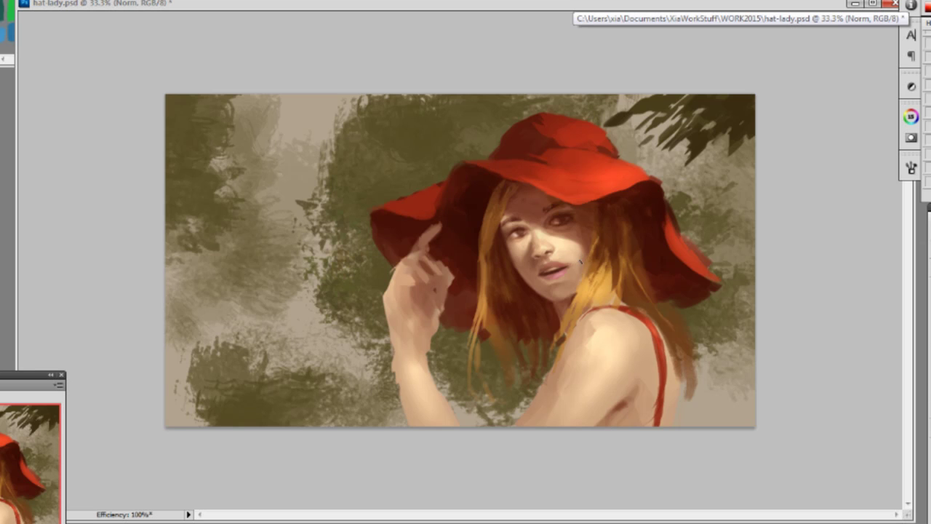
Flip the canvas horizontally and smooth the near cheek beside the hair with sampled skin tones.
{"action": "key", "text": "alt"}
{"action": "left_click", "coordinate": [580, 254], "text": "alt"}
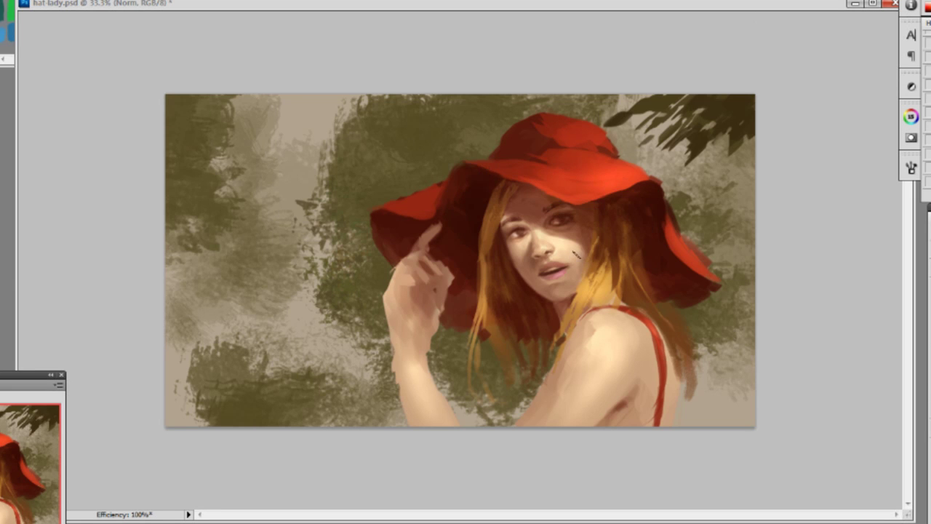
{"action": "left_click", "coordinate": [585, 247], "text": "alt"}
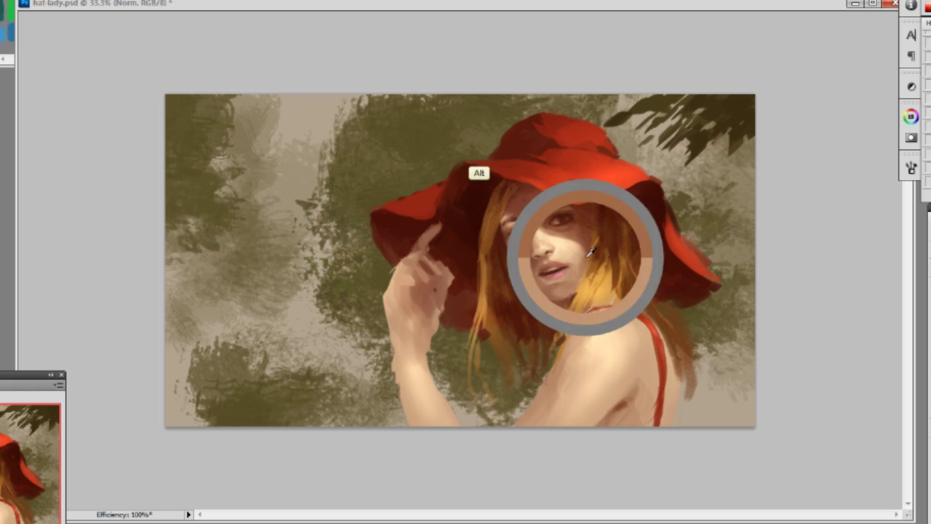
{"action": "left_click", "coordinate": [588, 253], "text": "alt"}
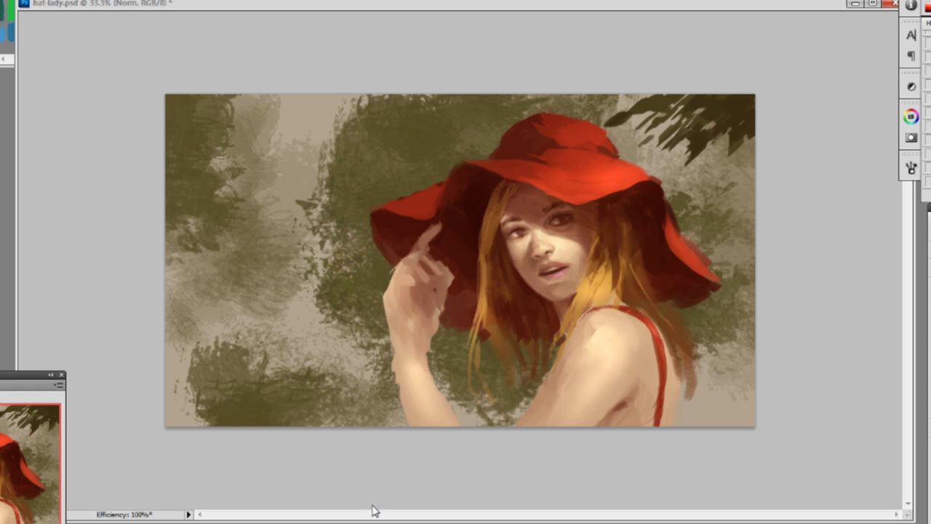
{"action": "left_click", "coordinate": [577, 278], "text": "alt"}
Clean up the lower lip and chin with sampled tones on the flipped portrait, undoing the stray stroke.
{"action": "left_click_drag", "start_coordinate": [528, 4], "coordinate": [519, 5]}
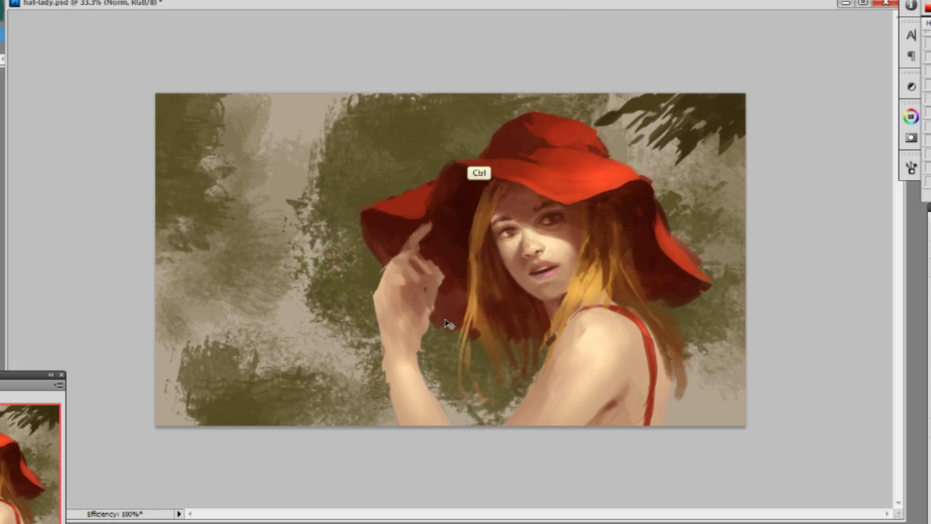
{"action": "key", "text": "ctrl+plus"}
{"action": "left_click_drag", "start_coordinate": [218, 227], "coordinate": [157, 320]}
{"action": "key", "text": "ctrl+z"}
{"action": "key", "text": "alt"}
{"action": "key", "text": "alt"}
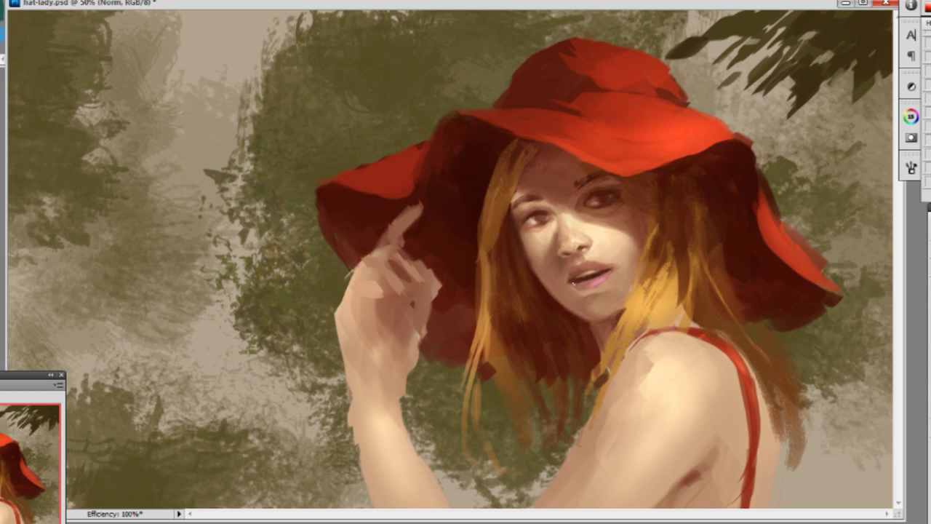
{"action": "key", "text": "alt"}
{"action": "key", "text": "alt"}
{"action": "key", "text": "alt"}
{"action": "key", "text": "ctrl+minus"}
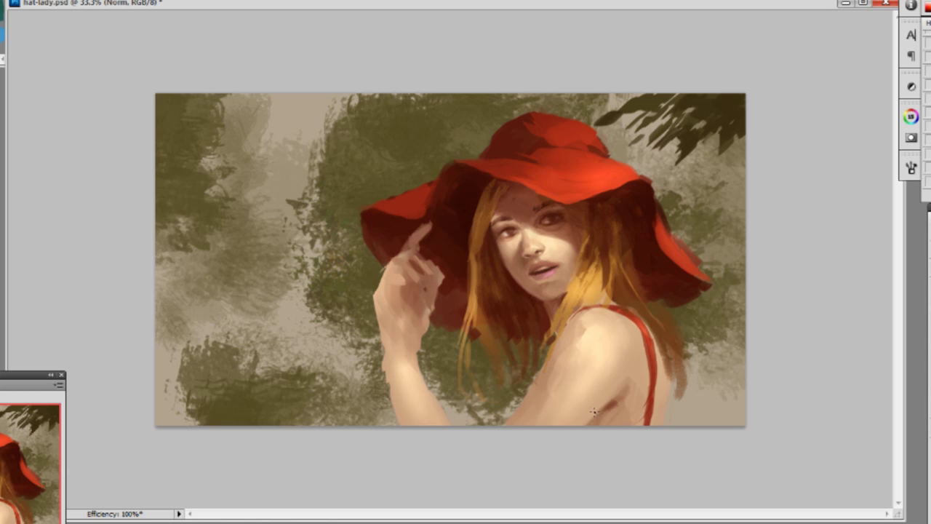
Blend the bare upper arm with skin tones sampled along its edge beside the hair and across its middle.
{"action": "key", "text": "alt"}
{"action": "left_click", "coordinate": [556, 361], "text": "alt"}
{"action": "left_click", "coordinate": [582, 349], "text": "alt"}
{"action": "left_click", "coordinate": [572, 335], "text": "alt"}
{"action": "left_click", "coordinate": [587, 358], "text": "alt"}
{"action": "left_click", "coordinate": [577, 363], "text": "alt"}
{"action": "left_click", "coordinate": [555, 364], "text": "alt"}
{"action": "left_click", "coordinate": [588, 362], "text": "alt"}
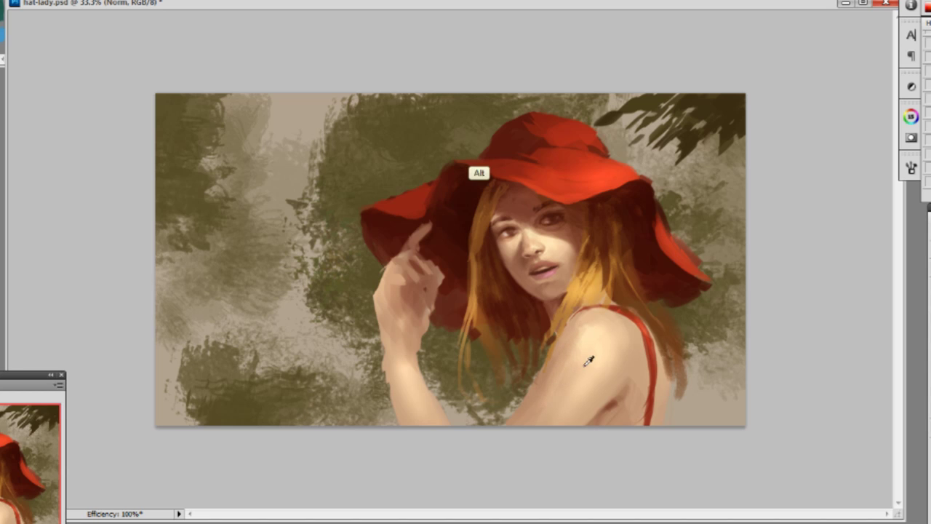
Smooth the light on the back of the upper arm with a larger brush and sampled skin tones.
{"action": "left_click", "coordinate": [612, 352], "text": "alt"}
{"action": "left_click", "coordinate": [612, 368], "text": "alt"}
{"action": "key", "text": "]"}
{"action": "key", "text": "]"}
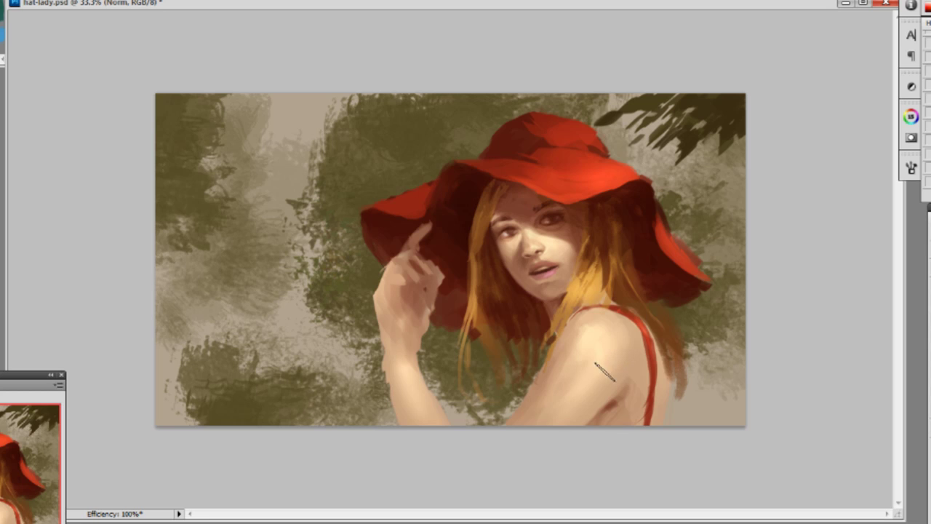
{"action": "left_click", "coordinate": [583, 368], "text": "alt"}
{"action": "left_click", "coordinate": [574, 392], "text": "alt"}
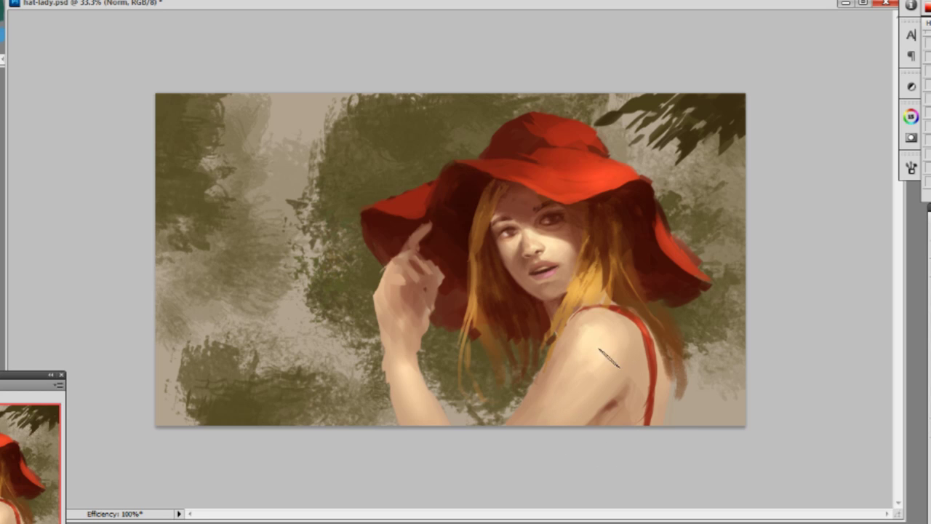
Even out the top of the shoulder and the arm edge beside the hair with sampled light and mid skin tones.
{"action": "left_click", "coordinate": [567, 337], "text": "alt"}
{"action": "left_click", "coordinate": [589, 321], "text": "alt"}
{"action": "left_click", "coordinate": [570, 336], "text": "alt"}
{"action": "left_click", "coordinate": [588, 330], "text": "alt"}
{"action": "left_click", "coordinate": [599, 325], "text": "alt"}
{"action": "left_click", "coordinate": [573, 345], "text": "alt"}
{"action": "left_click", "coordinate": [566, 344], "text": "alt"}
{"action": "left_click", "coordinate": [558, 354], "text": "alt"}
Soften the armpit crease between the arm and the back using sampled skin tones and a different brush tip.
{"action": "left_click", "coordinate": [614, 412], "text": "alt"}
{"action": "left_click_drag", "start_coordinate": [620, 404], "coordinate": [601, 417]}
{"action": "right_click", "coordinate": [617, 399]}
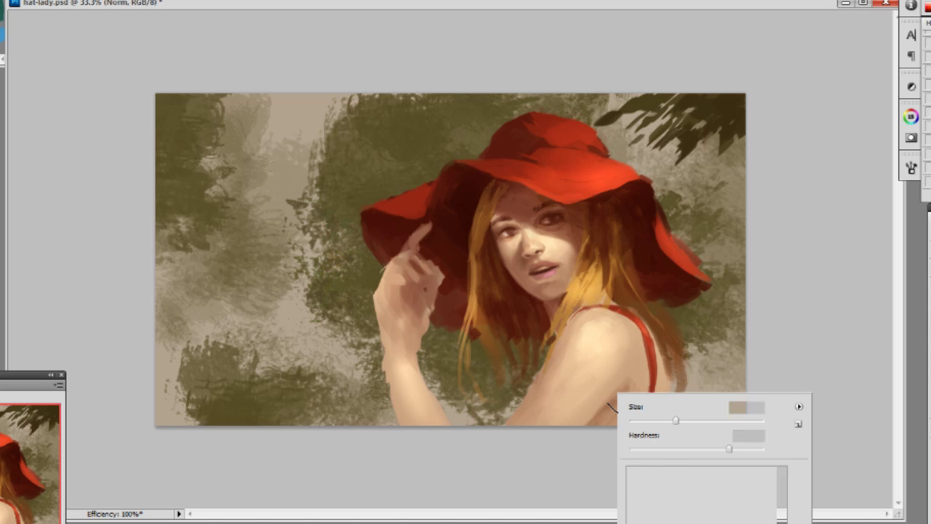
{"action": "left_click", "coordinate": [684, 343]}
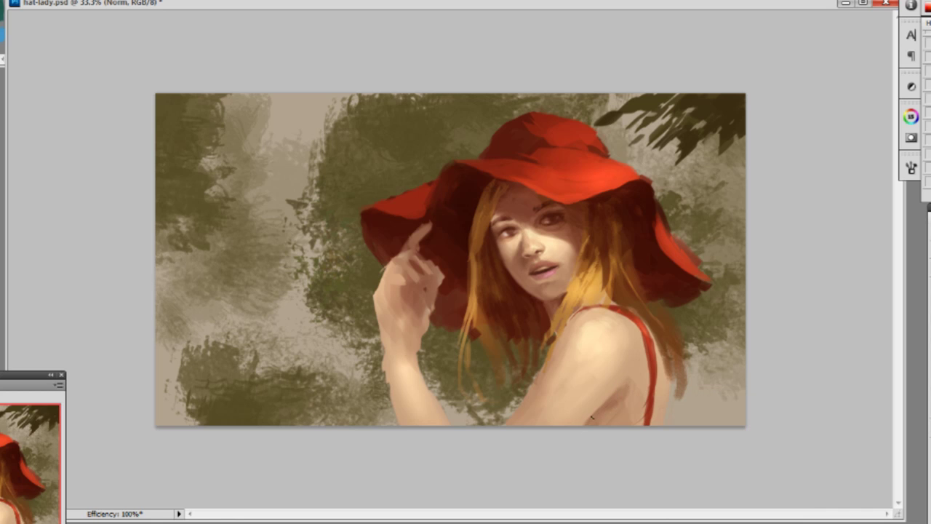
{"action": "left_click", "coordinate": [608, 400], "text": "alt"}
{"action": "left_click", "coordinate": [627, 385], "text": "alt"}
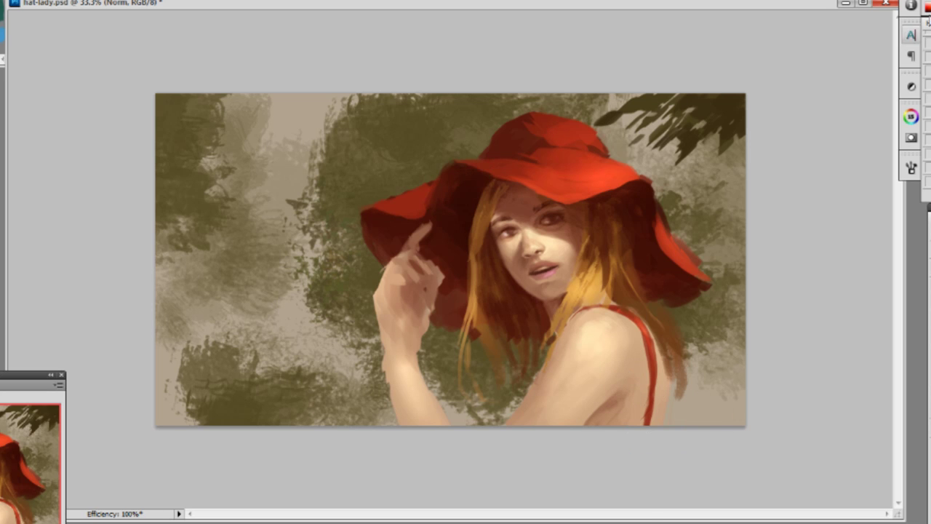
{"action": "right_click", "coordinate": [524, 347]}
{"action": "double_click", "coordinate": [627, 442]}
{"action": "left_click", "coordinate": [599, 410], "text": "alt"}
{"action": "left_click", "coordinate": [601, 400], "text": "alt"}
{"action": "left_click", "coordinate": [584, 419], "text": "alt"}
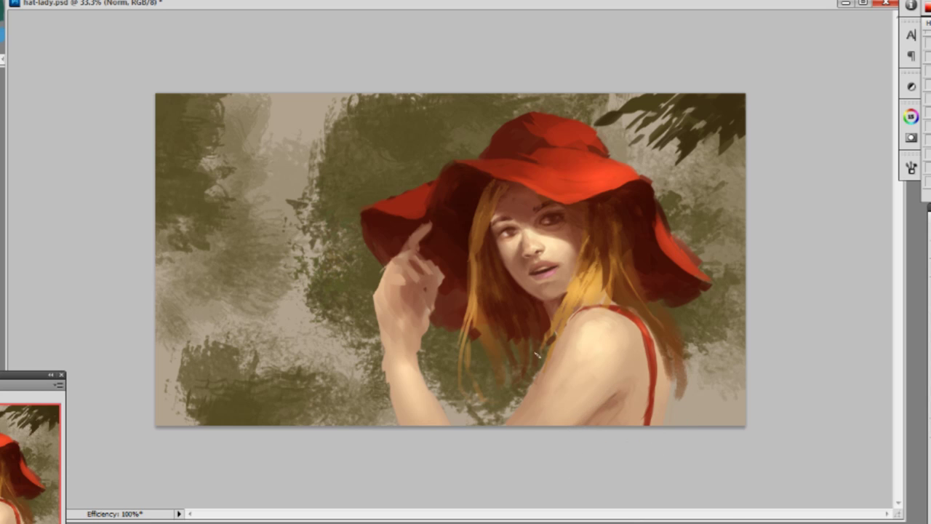
Refine the shoulder contour where the hair and red strap meet the skin, merging the duplicated layer back down.
{"action": "left_click", "coordinate": [586, 327], "text": "alt"}
{"action": "key", "text": "ctrl+j"}
{"action": "key", "text": "ctrl+e"}
{"action": "left_click", "coordinate": [563, 322], "text": "alt"}
{"action": "left_click", "coordinate": [569, 318], "text": "alt"}
{"action": "left_click", "coordinate": [578, 312], "text": "alt"}
Work skin texture into the lower part of the upper arm with a speckled brush and sampled tones.
{"action": "right_click", "coordinate": [626, 393]}
{"action": "left_click", "coordinate": [753, 502]}
{"action": "left_click", "coordinate": [816, 340]}
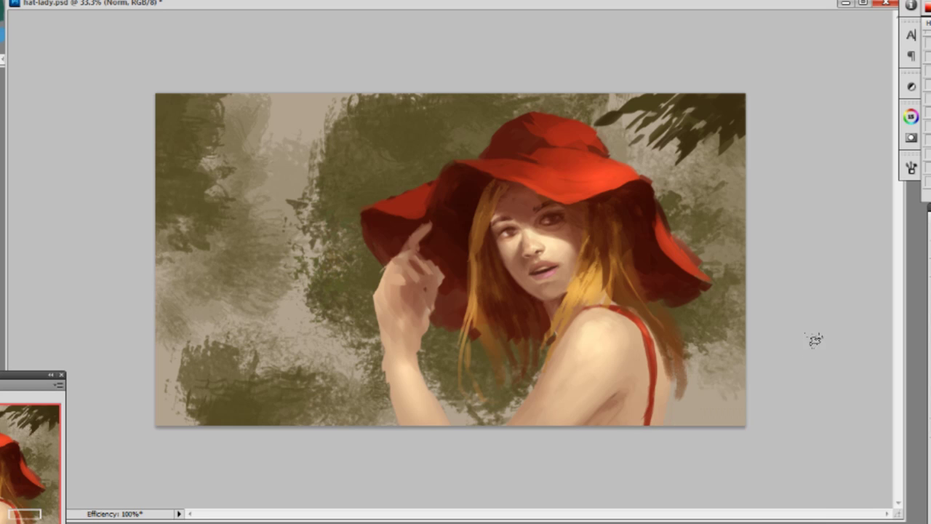
{"action": "left_click", "coordinate": [605, 387], "text": "alt"}
{"action": "left_click", "coordinate": [574, 394], "text": "alt"}
{"action": "left_click_drag", "start_coordinate": [548, 396], "coordinate": [534, 435]}
{"action": "left_click", "coordinate": [551, 396], "text": "alt"}
{"action": "left_click_drag", "start_coordinate": [545, 386], "coordinate": [538, 441]}
{"action": "left_click", "coordinate": [580, 359], "text": "alt"}
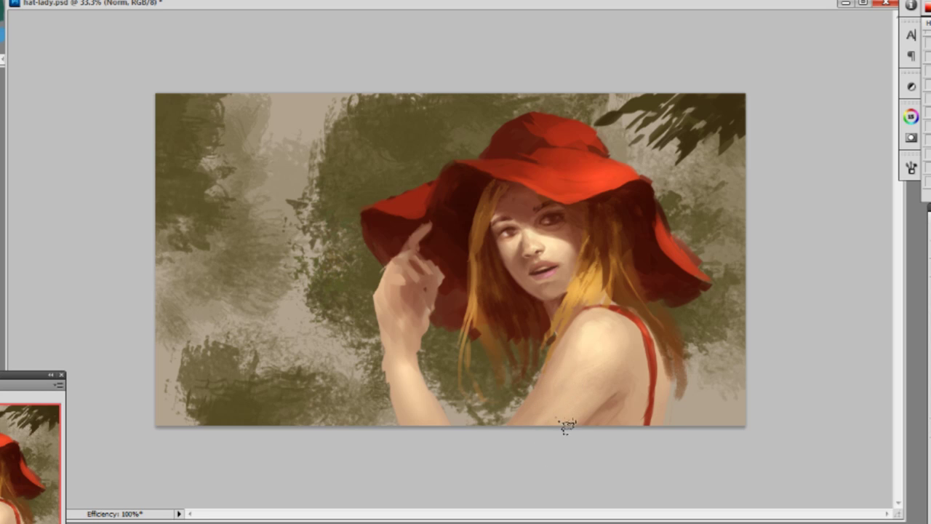
Duplicate the painting layer and slim the raised hand, wrist and forearm along their outer edges.
{"action": "key", "text": "ctrl+j"}
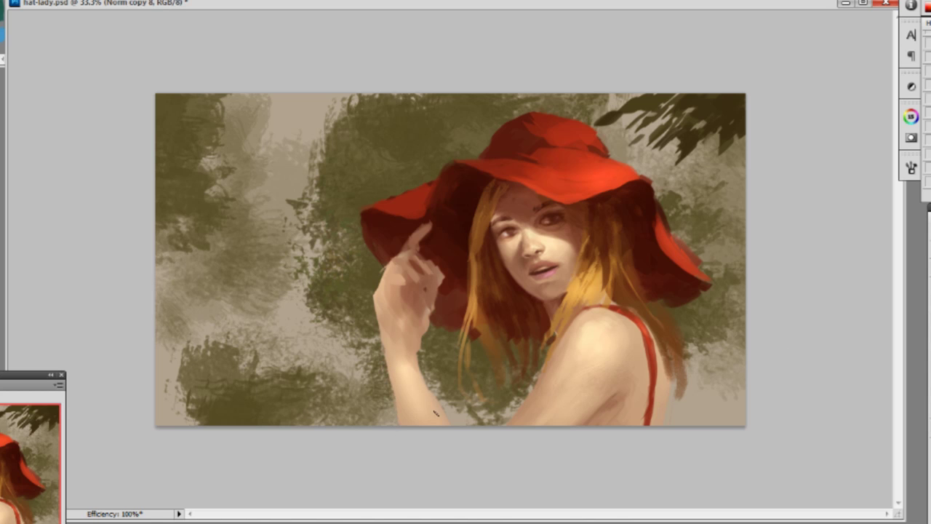
{"action": "right_click", "coordinate": [466, 380]}
{"action": "double_click", "coordinate": [574, 466]}
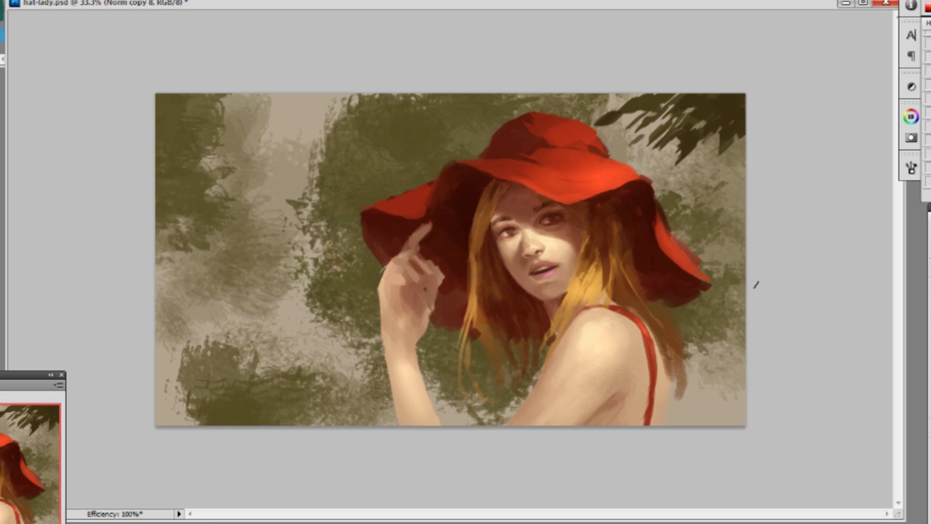
Flip the canvas horizontally and touch up the corner of the mouth with a sampled skin tone.
{"action": "key", "text": "ctrl+shift+h"}
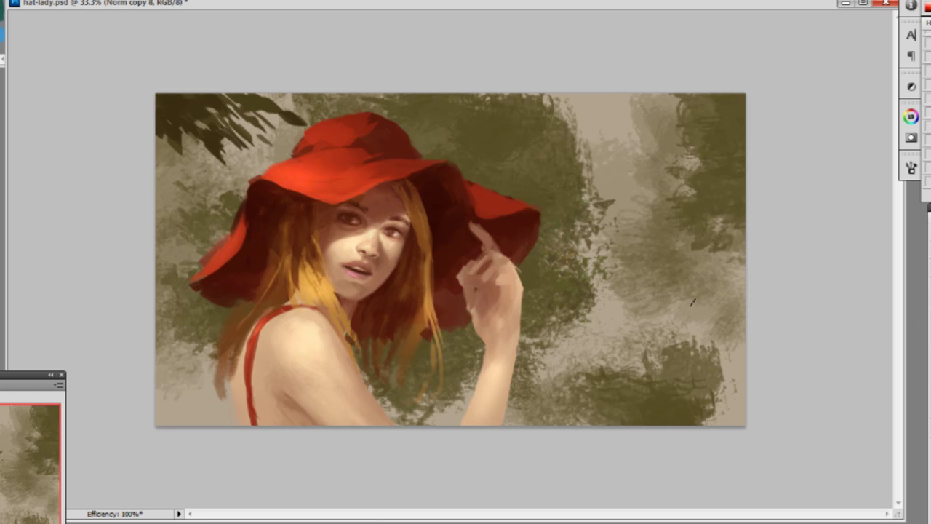
{"action": "right_click", "coordinate": [370, 285]}
{"action": "double_click", "coordinate": [415, 415]}
{"action": "key", "text": "alt"}
{"action": "left_click", "coordinate": [373, 281], "text": "alt"}
Refine the iris and lids of the shaded eye with sampled tones, merging the duplicated layer down.
{"action": "key", "text": "ctrl+plus"}
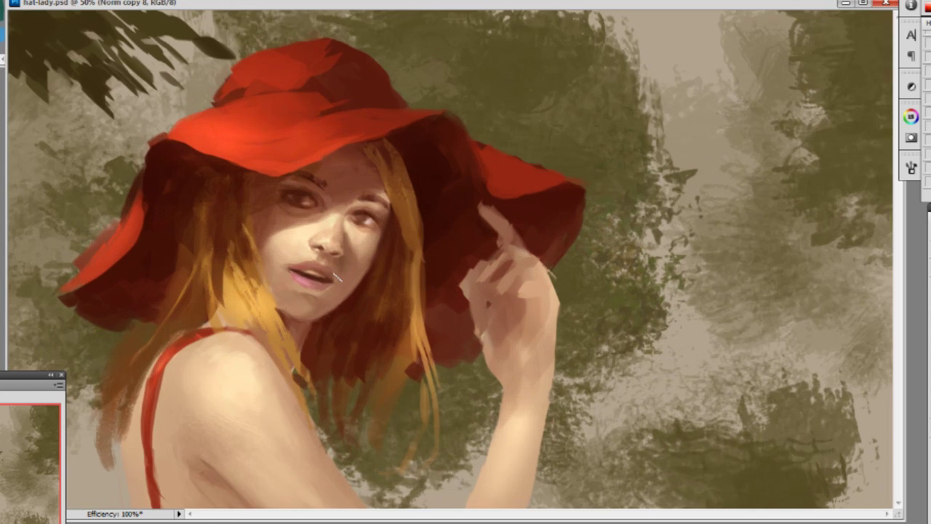
{"action": "left_click_drag", "start_coordinate": [294, 209], "coordinate": [308, 209]}
{"action": "left_click", "coordinate": [312, 187], "text": "alt"}
{"action": "left_click", "coordinate": [306, 193]}
{"action": "key", "text": "ctrl+e"}
{"action": "left_click", "coordinate": [300, 193]}
{"action": "left_click", "coordinate": [298, 198], "text": "alt"}
{"action": "left_click_drag", "start_coordinate": [308, 195], "coordinate": [317, 201]}
Define the outer corner and lid of the shaded eye with a different brush tip and save the painting.
{"action": "right_click", "coordinate": [295, 198]}
{"action": "left_click", "coordinate": [283, 200]}
{"action": "left_click", "coordinate": [291, 201]}
{"action": "key", "text": "alt"}
{"action": "key", "text": "alt"}
{"action": "key", "text": "alt"}
{"action": "right_click", "coordinate": [288, 192]}
{"action": "double_click", "coordinate": [381, 285]}
{"action": "left_click", "coordinate": [297, 203], "text": "alt"}
{"action": "key", "text": "ctrl+s"}
Pick a blue from the colour palette document and paint it into the iris of the shaded eye.
{"action": "key", "text": "ctrl+Tab"}
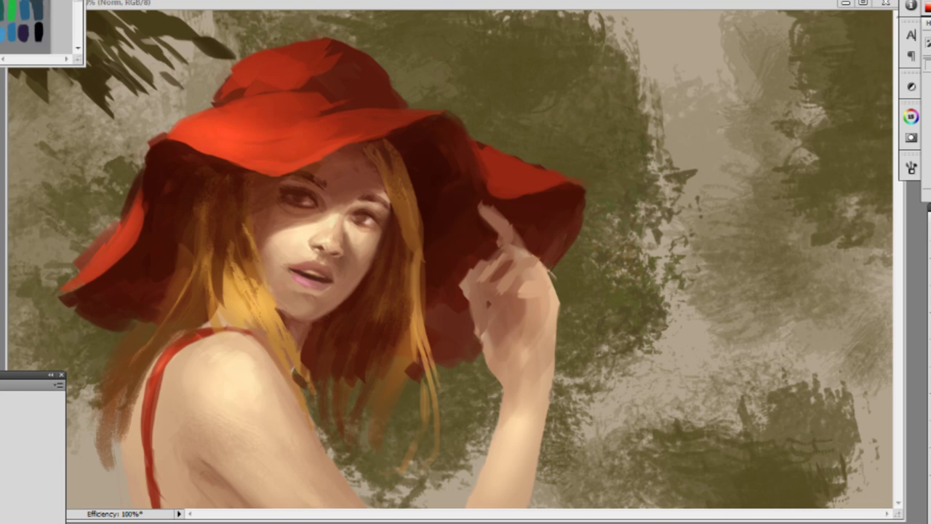
{"action": "key", "text": "alt"}
{"action": "left_click", "coordinate": [358, 128]}
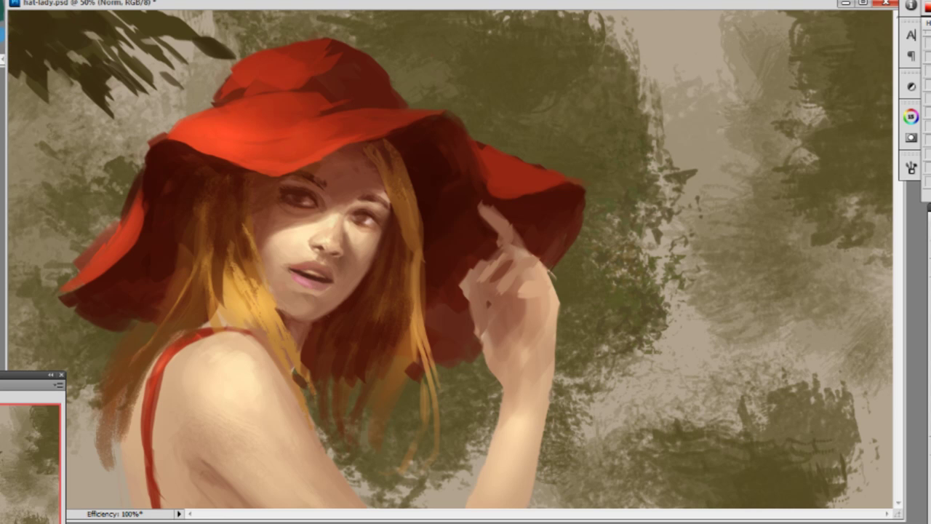
{"action": "left_click_drag", "start_coordinate": [299, 199], "coordinate": [297, 199]}
{"action": "left_click_drag", "start_coordinate": [295, 197], "coordinate": [300, 197]}
{"action": "left_click", "coordinate": [301, 195]}
{"action": "left_click_drag", "start_coordinate": [299, 198], "coordinate": [304, 196]}
{"action": "left_click", "coordinate": [302, 197]}
{"action": "left_click", "coordinate": [299, 197]}
Paint the iris of the lit eye blue and balance the shaded iris with tones sampled around it.
{"action": "left_click", "coordinate": [361, 219]}
{"action": "left_click", "coordinate": [363, 217]}
{"action": "left_click", "coordinate": [300, 196], "text": "alt"}
{"action": "left_click", "coordinate": [302, 195]}
{"action": "left_click", "coordinate": [364, 216]}
{"action": "left_click", "coordinate": [304, 200]}
{"action": "left_click", "coordinate": [305, 195], "text": "alt"}
{"action": "left_click", "coordinate": [313, 197], "text": "alt"}
{"action": "left_click", "coordinate": [299, 202], "text": "alt"}
{"action": "left_click", "coordinate": [302, 200], "text": "alt"}
Touch up the brow above the shaded eye with a sampled tone and a larger brush.
{"action": "right_click", "coordinate": [331, 178]}
{"action": "left_click", "coordinate": [354, 267]}
{"action": "left_click", "coordinate": [316, 185], "text": "alt"}
{"action": "key", "text": "]"}
{"action": "key", "text": "]"}
Refine the blue iris and eye white of the lit eye with another brush tip and sampled tones.
{"action": "right_click", "coordinate": [393, 217]}
{"action": "left_click", "coordinate": [496, 305]}
{"action": "left_click", "coordinate": [363, 219], "text": "alt"}
{"action": "left_click", "coordinate": [365, 220], "text": "alt"}
{"action": "left_click", "coordinate": [375, 216], "text": "alt"}
{"action": "left_click", "coordinate": [372, 217], "text": "alt"}
Shape the outer corner of the lit eye with the 19 px slanted brush and tones sampled from the lid.
{"action": "right_click", "coordinate": [486, 217]}
{"action": "left_click", "coordinate": [600, 304]}
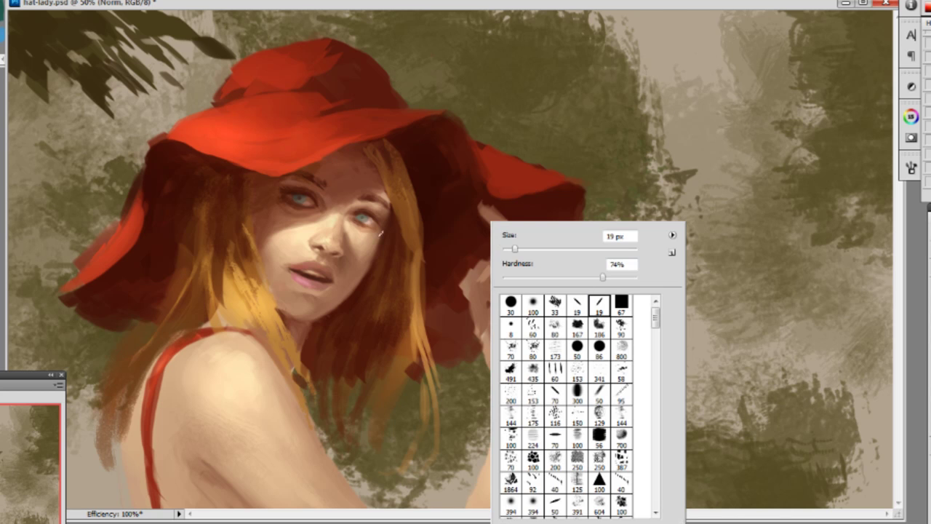
{"action": "left_click", "coordinate": [473, 184], "text": "alt"}
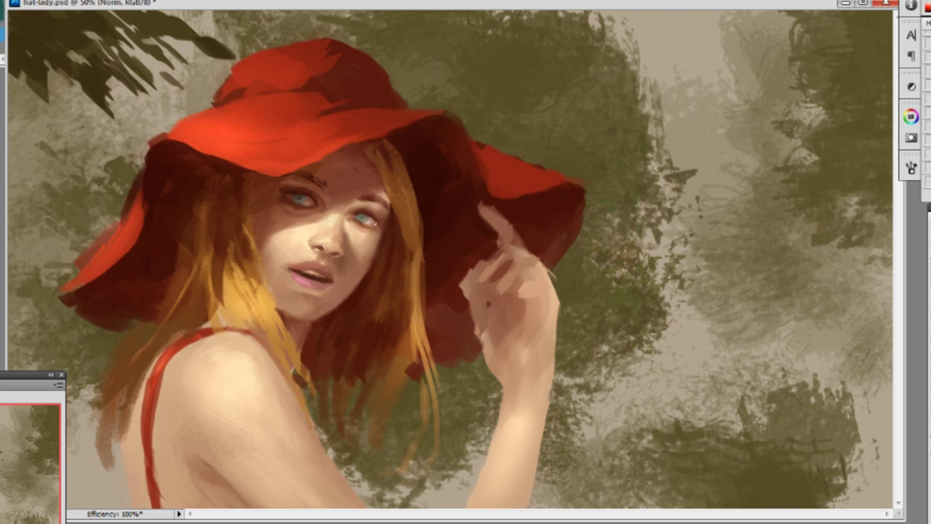
{"action": "left_click", "coordinate": [374, 215], "text": "alt"}
{"action": "right_click", "coordinate": [378, 219]}
{"action": "left_click", "coordinate": [487, 317]}
{"action": "left_click", "coordinate": [373, 215], "text": "alt"}
{"action": "left_click_drag", "start_coordinate": [376, 221], "coordinate": [385, 224]}
Blend the shadow around the outer corner of the shaded eye and its temple with sampled tones.
{"action": "key", "text": "ctrl+minus"}
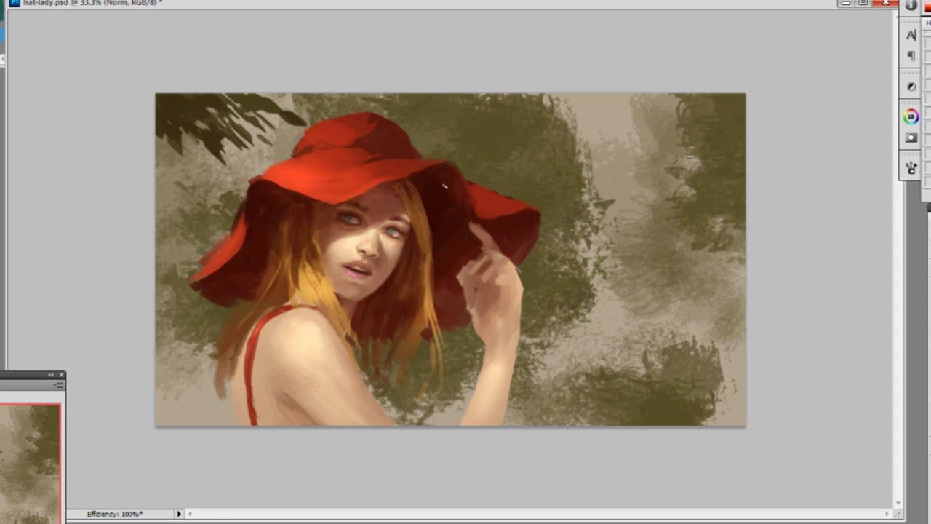
{"action": "left_click_drag", "start_coordinate": [340, 227], "coordinate": [335, 234]}
{"action": "left_click", "coordinate": [340, 227], "text": "alt"}
{"action": "left_click", "coordinate": [335, 230], "text": "alt"}
{"action": "left_click", "coordinate": [339, 203], "text": "alt"}
{"action": "left_click", "coordinate": [337, 225], "text": "alt"}
{"action": "left_click", "coordinate": [337, 211], "text": "alt"}
Smooth the bridge of the nose and the skin around the mouth, chin and jaw with sampled tones.
{"action": "left_click", "coordinate": [376, 226], "text": "alt"}
{"action": "left_click", "coordinate": [376, 220], "text": "alt"}
{"action": "left_click", "coordinate": [371, 222], "text": "alt"}
{"action": "left_click", "coordinate": [363, 219], "text": "alt"}
{"action": "left_click", "coordinate": [373, 217], "text": "alt"}
{"action": "left_click", "coordinate": [372, 272], "text": "alt"}
{"action": "left_click", "coordinate": [359, 294], "text": "alt"}
{"action": "left_click", "coordinate": [339, 293], "text": "alt"}
Soften the skin under the lit eye and beside the nose bridge with a round brush and save the painting.
{"action": "right_click", "coordinate": [393, 198]}
{"action": "double_click", "coordinate": [440, 332]}
{"action": "right_click", "coordinate": [439, 212]}
{"action": "left_click", "coordinate": [524, 290]}
{"action": "left_click", "coordinate": [387, 243]}
{"action": "left_click", "coordinate": [384, 253], "text": "alt"}
{"action": "left_click", "coordinate": [361, 219]}
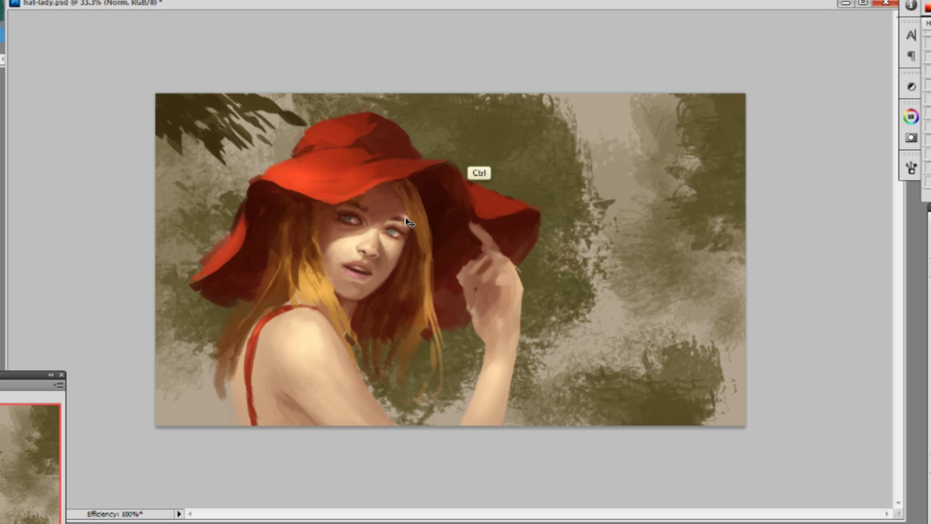
{"action": "key", "text": "ctrl+plus"}
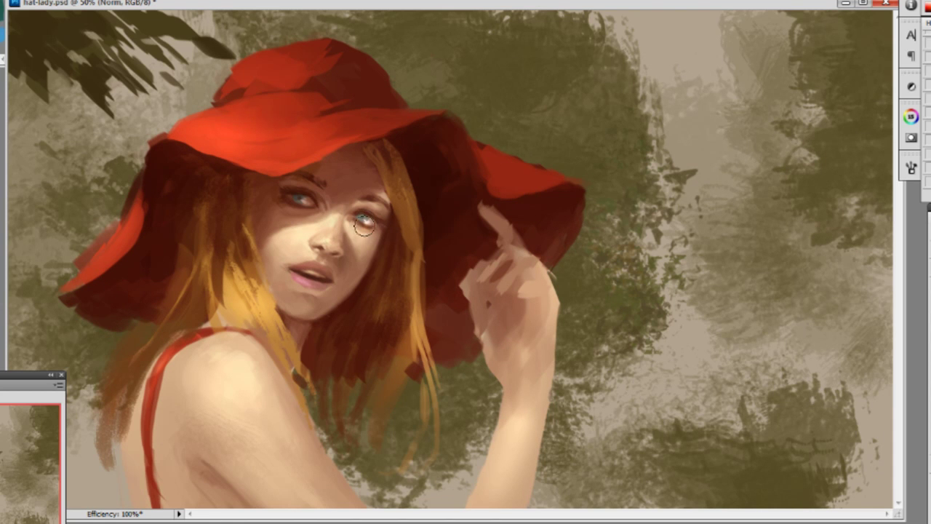
{"action": "key", "text": "ctrl+minus"}
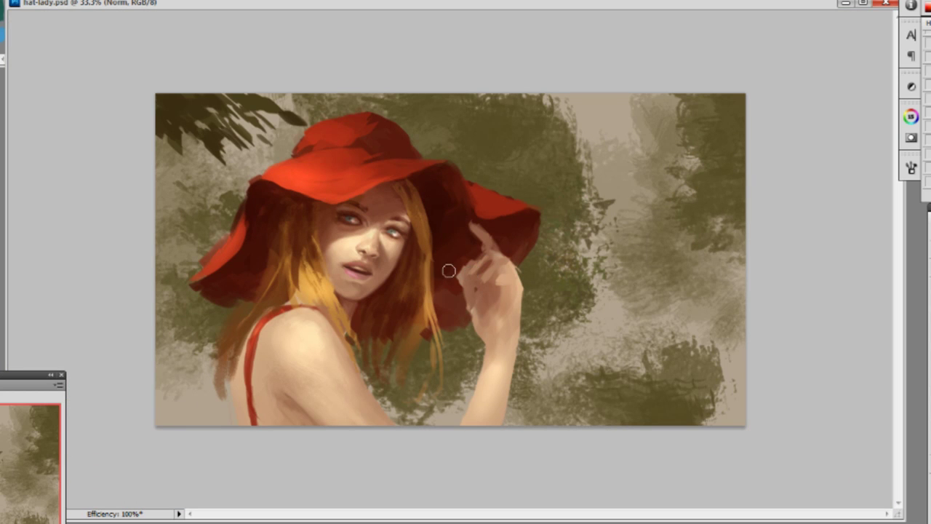
Paint fine golden hair strands from beside the face down over the neck, redoing the first stroke.
{"action": "right_click", "coordinate": [493, 274]}
{"action": "left_click", "coordinate": [432, 411]}
{"action": "left_click", "coordinate": [327, 275], "text": "alt"}
{"action": "left_click_drag", "start_coordinate": [318, 216], "coordinate": [340, 312]}
{"action": "key", "text": "ctrl+z"}
{"action": "left_click_drag", "start_coordinate": [326, 249], "coordinate": [360, 345]}
{"action": "left_click_drag", "start_coordinate": [339, 296], "coordinate": [351, 336]}
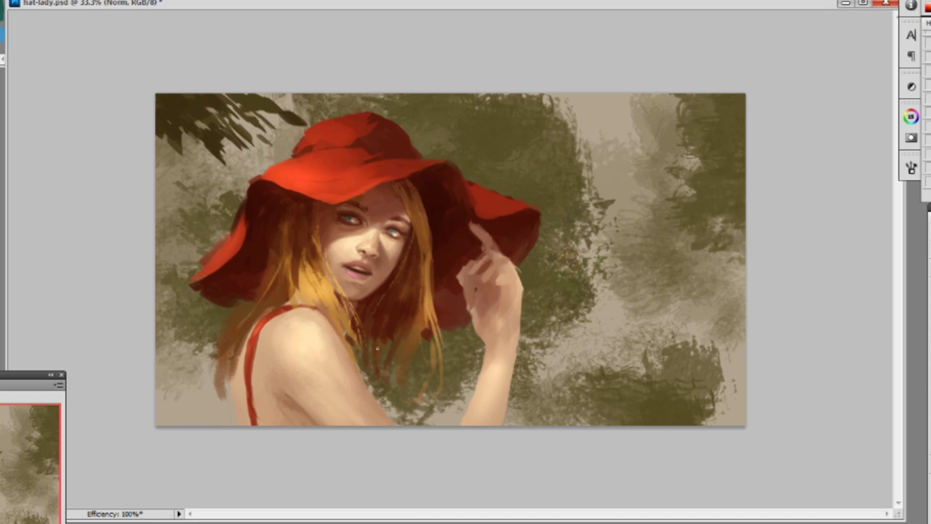
Add fine golden strands down the hair on the raised-hand side and break up its tips with a textured brush.
{"action": "left_click_drag", "start_coordinate": [409, 302], "coordinate": [417, 256]}
{"action": "left_click", "coordinate": [432, 305], "text": "alt"}
{"action": "left_click_drag", "start_coordinate": [417, 305], "coordinate": [421, 264]}
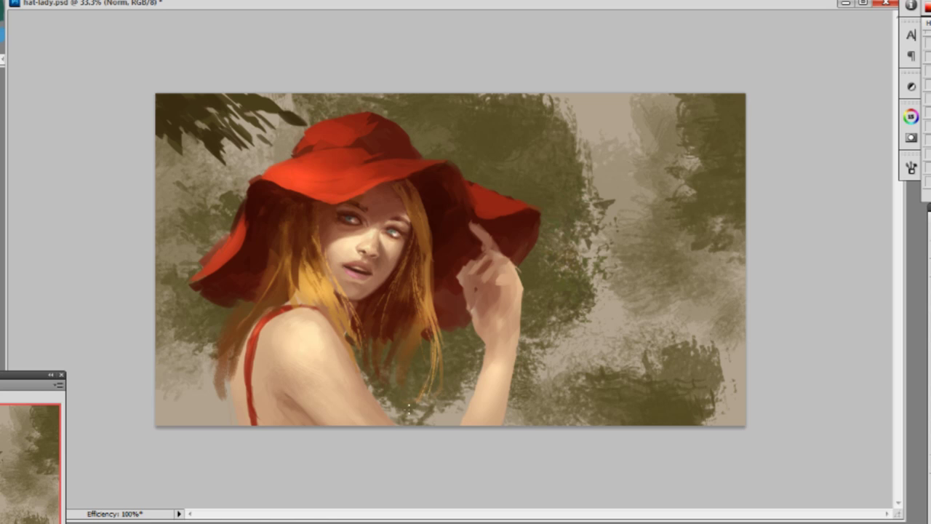
{"action": "left_click_drag", "start_coordinate": [430, 382], "coordinate": [428, 333]}
{"action": "right_click", "coordinate": [432, 349]}
{"action": "left_click", "coordinate": [473, 455]}
{"action": "left_click_drag", "start_coordinate": [418, 381], "coordinate": [419, 352]}
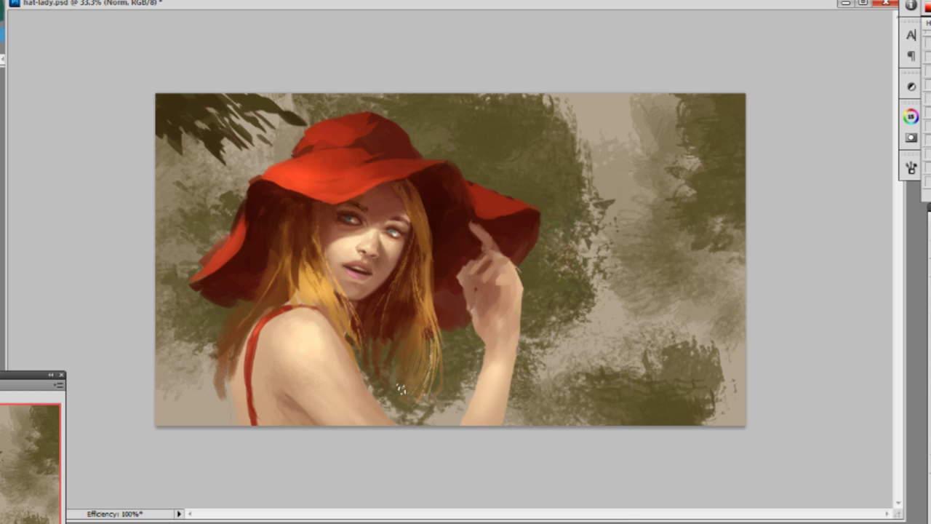
Paint golden strands with sampled hair tones down the lock of hair falling behind the shoulder.
{"action": "right_click", "coordinate": [394, 379]}
{"action": "key", "text": "alt"}
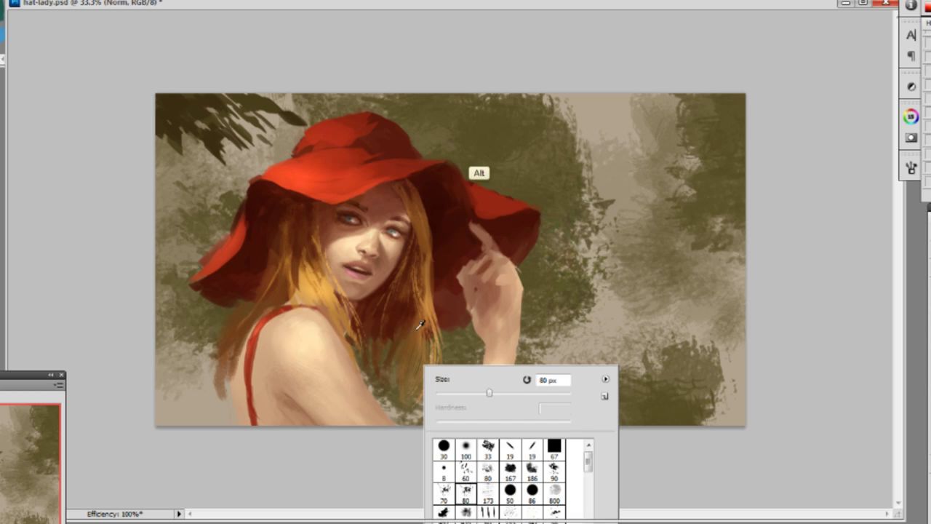
{"action": "left_click", "coordinate": [417, 330], "text": "alt"}
{"action": "left_click", "coordinate": [416, 329], "text": "alt"}
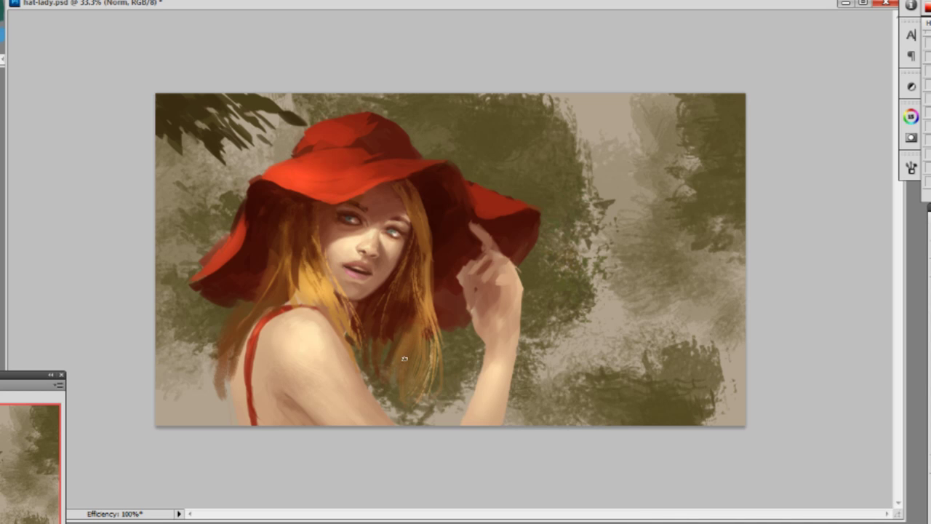
{"action": "left_click", "coordinate": [422, 325], "text": "alt"}
{"action": "left_click", "coordinate": [302, 296], "text": "alt"}
{"action": "left_click_drag", "start_coordinate": [246, 321], "coordinate": [221, 391]}
{"action": "left_click_drag", "start_coordinate": [241, 322], "coordinate": [216, 377]}
{"action": "left_click_drag", "start_coordinate": [249, 321], "coordinate": [227, 377]}
Switch brushes and layer finer golden strands over the ends of the hair behind the shoulder.
{"action": "right_click", "coordinate": [228, 357]}
{"action": "left_click", "coordinate": [266, 486]}
{"action": "left_click_drag", "start_coordinate": [235, 337], "coordinate": [221, 389]}
{"action": "left_click_drag", "start_coordinate": [233, 342], "coordinate": [226, 397]}
{"action": "left_click_drag", "start_coordinate": [243, 326], "coordinate": [233, 371]}
{"action": "left_click_drag", "start_coordinate": [236, 326], "coordinate": [222, 367]}
{"action": "right_click", "coordinate": [223, 365]}
{"action": "key", "text": "Return"}
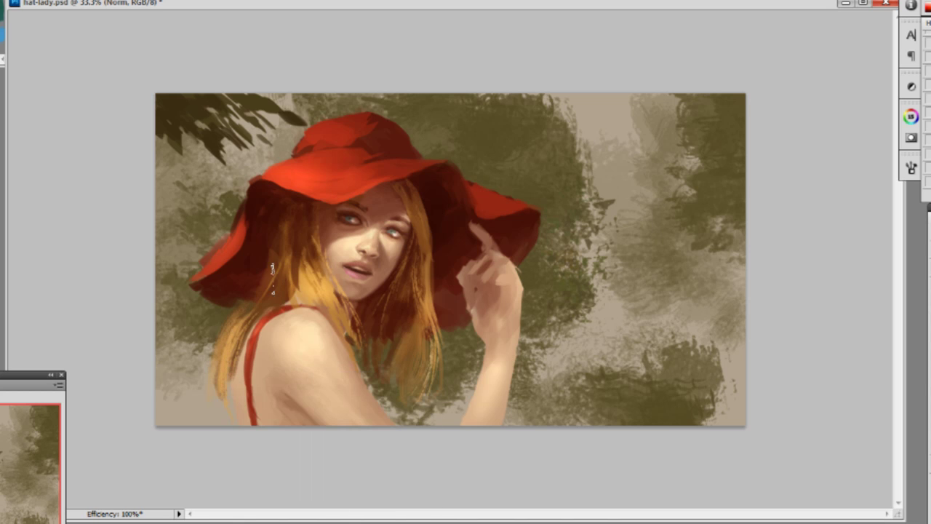
Blend another sampled-tone strand into the hair beside the red strap, undoing the first attempt at its tips.
{"action": "right_click", "coordinate": [234, 346]}
{"action": "key", "text": "Return"}
{"action": "right_click", "coordinate": [221, 375]}
{"action": "key", "text": "Return"}
{"action": "left_click_drag", "start_coordinate": [231, 355], "coordinate": [223, 415]}
{"action": "key", "text": "ctrl+z"}
{"action": "left_click", "coordinate": [229, 347], "text": "alt"}
{"action": "left_click_drag", "start_coordinate": [241, 326], "coordinate": [231, 374]}
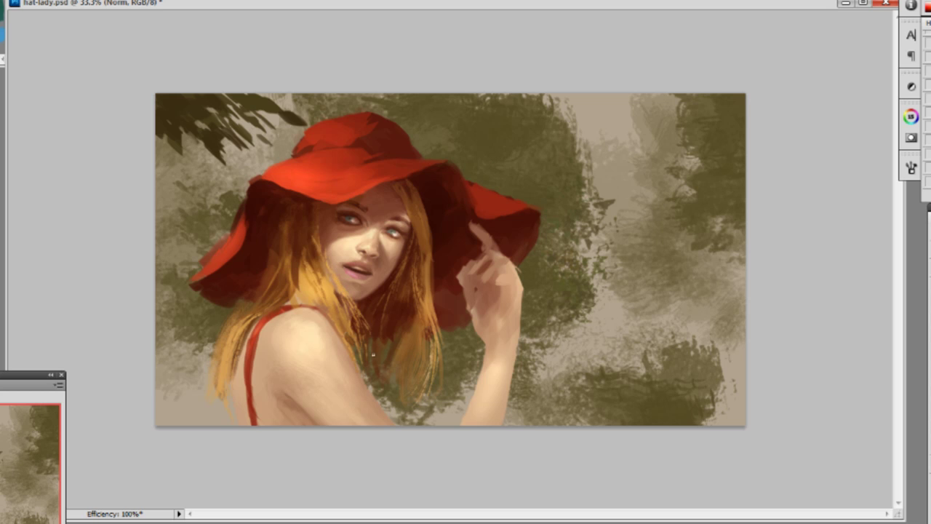
Paint pale textured highlights along the front edge and lower tip of the red hat brim.
{"action": "right_click", "coordinate": [336, 207]}
{"action": "double_click", "coordinate": [378, 335]}
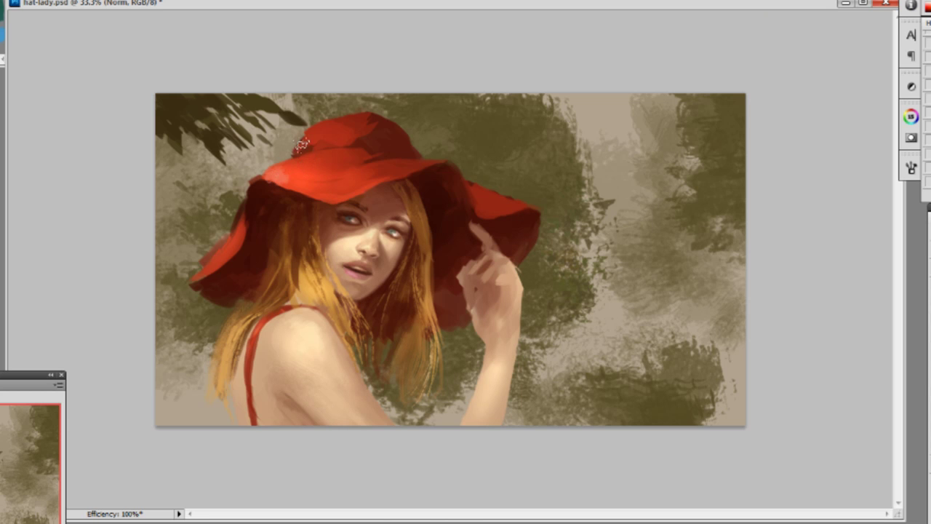
{"action": "right_click", "coordinate": [298, 174]}
{"action": "double_click", "coordinate": [322, 381]}
{"action": "mouse_move", "coordinate": [272, 176]}
{"action": "left_mouse_down"}
{"action": "mouse_move", "coordinate": [285, 172]}
{"action": "mouse_move", "coordinate": [257, 177]}
{"action": "left_mouse_up"}
{"action": "left_click_drag", "start_coordinate": [219, 251], "coordinate": [195, 277]}
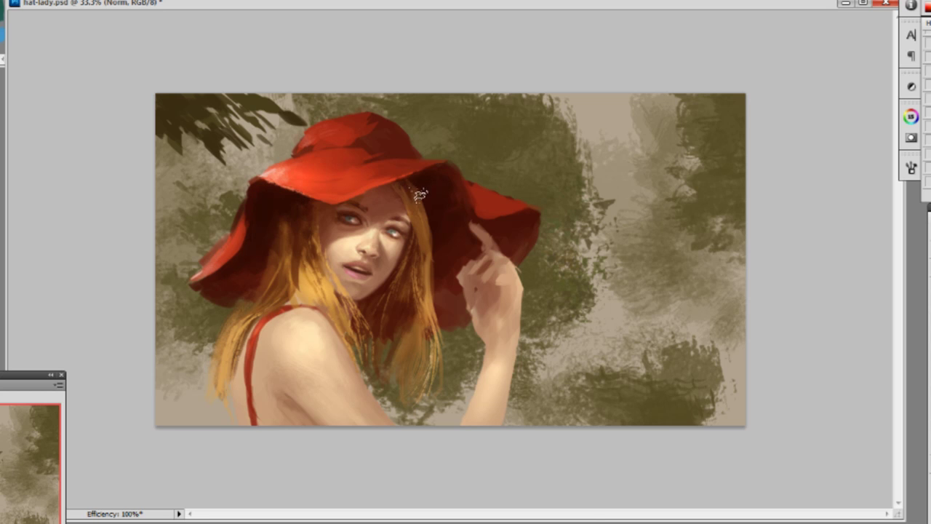
Reshape the fingers of the raised hand using sampled skin tones and the dark red of the hat's underside.
{"action": "right_click", "coordinate": [401, 204]}
{"action": "double_click", "coordinate": [462, 282]}
{"action": "left_click", "coordinate": [478, 248], "text": "alt"}
{"action": "key", "text": "alt"}
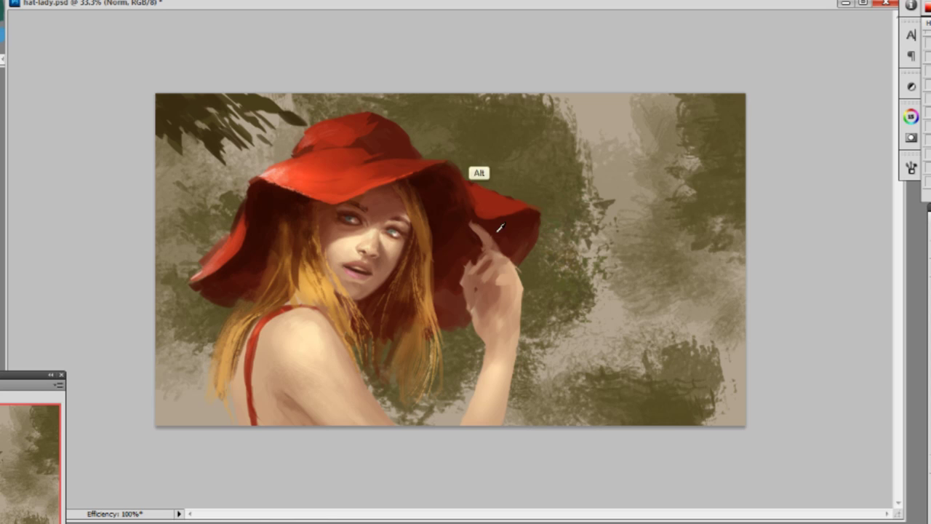
{"action": "left_click", "coordinate": [475, 222], "text": "alt"}
{"action": "key", "text": "ctrl"}
{"action": "left_click", "coordinate": [505, 250], "text": "alt"}
{"action": "left_click", "coordinate": [494, 242], "text": "alt"}
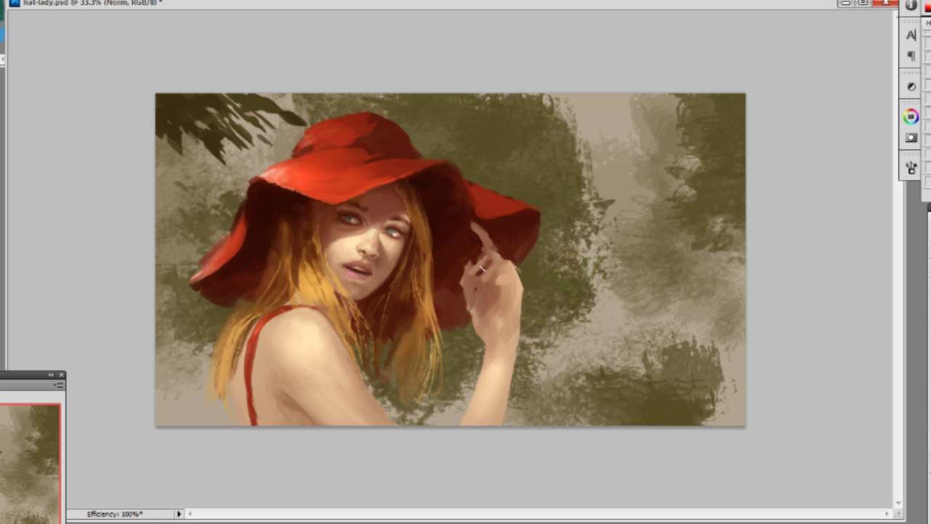
{"action": "key", "text": "alt"}
{"action": "key", "text": "alt"}
{"action": "key", "text": "alt"}
Add a bright highlight on top of the shoulder and touch up the outer edge of the raised hand.
{"action": "left_click_drag", "start_coordinate": [299, 338], "coordinate": [302, 335]}
{"action": "right_click", "coordinate": [298, 357]}
{"action": "double_click", "coordinate": [347, 485]}
{"action": "right_click", "coordinate": [334, 352]}
{"action": "double_click", "coordinate": [437, 439]}
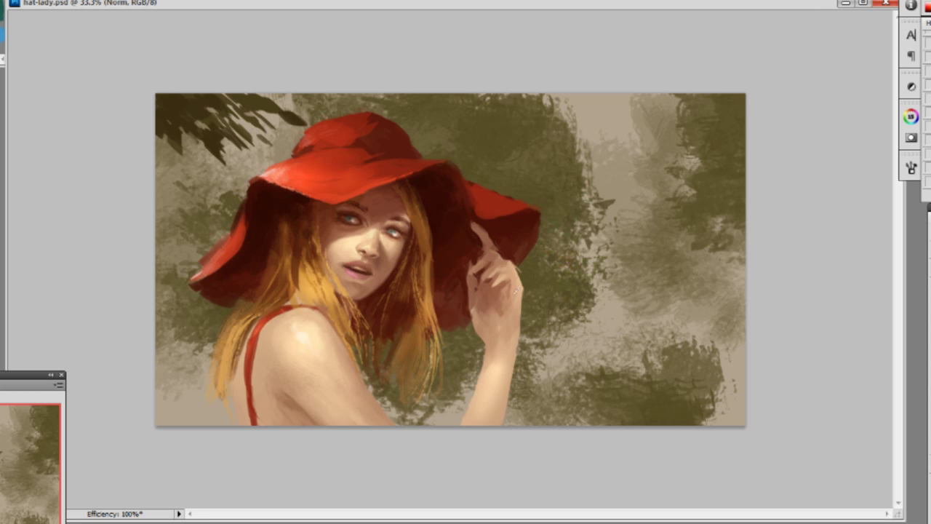
{"action": "left_click_drag", "start_coordinate": [518, 275], "coordinate": [521, 291]}
Refine the red strap and the skin beside it with sampled colors, and save the painting.
{"action": "right_click", "coordinate": [287, 340]}
{"action": "left_click", "coordinate": [377, 434]}
{"action": "left_click", "coordinate": [270, 324], "text": "alt"}
{"action": "mouse_move", "coordinate": [256, 334]}
{"action": "left_mouse_down"}
{"action": "mouse_move", "coordinate": [249, 358]}
{"action": "mouse_move", "coordinate": [285, 312]}
{"action": "mouse_move", "coordinate": [267, 320]}
{"action": "left_mouse_up"}
{"action": "left_click", "coordinate": [248, 359], "text": "alt"}
{"action": "key", "text": "alt"}
{"action": "right_click", "coordinate": [287, 338]}
{"action": "double_click", "coordinate": [384, 423]}
{"action": "key", "text": "alt"}
{"action": "left_click", "coordinate": [259, 341], "text": "alt"}
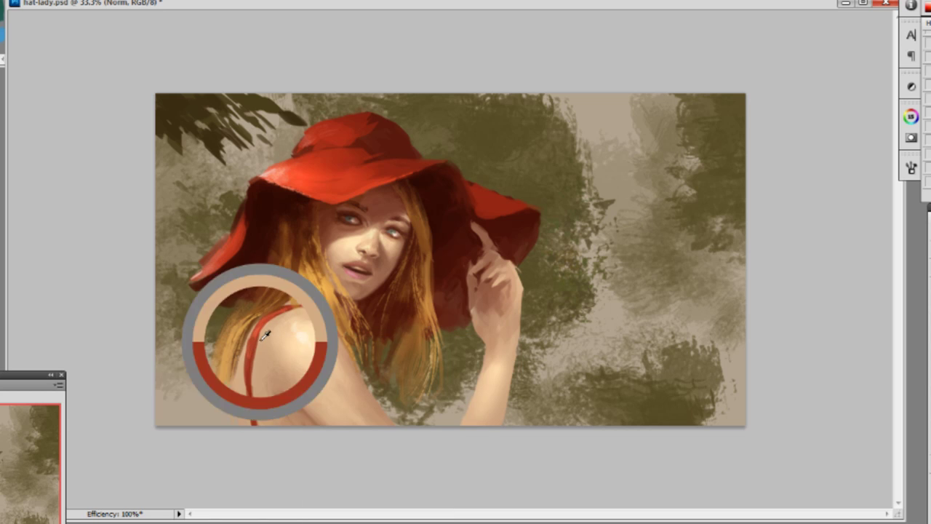
{"action": "key", "text": "alt"}
{"action": "key", "text": "ctrl"}
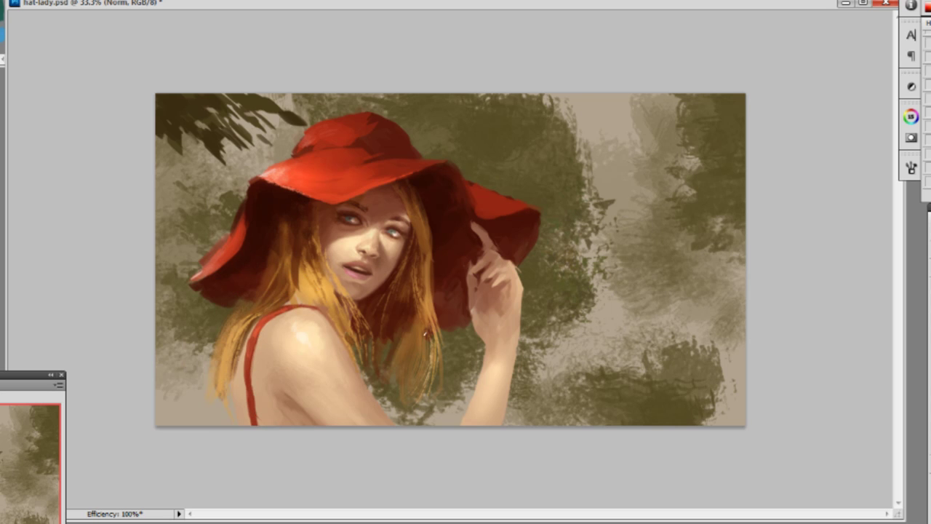
{"action": "key", "text": "ctrl+s"}
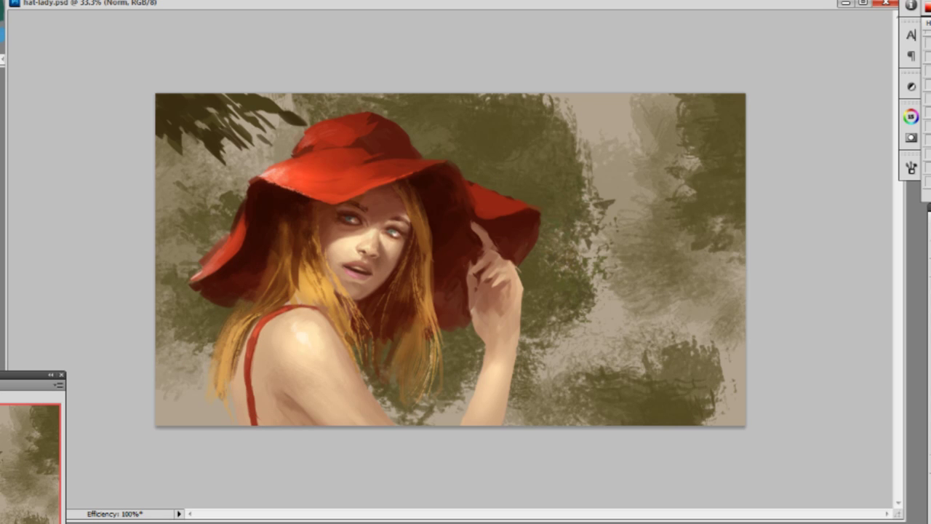